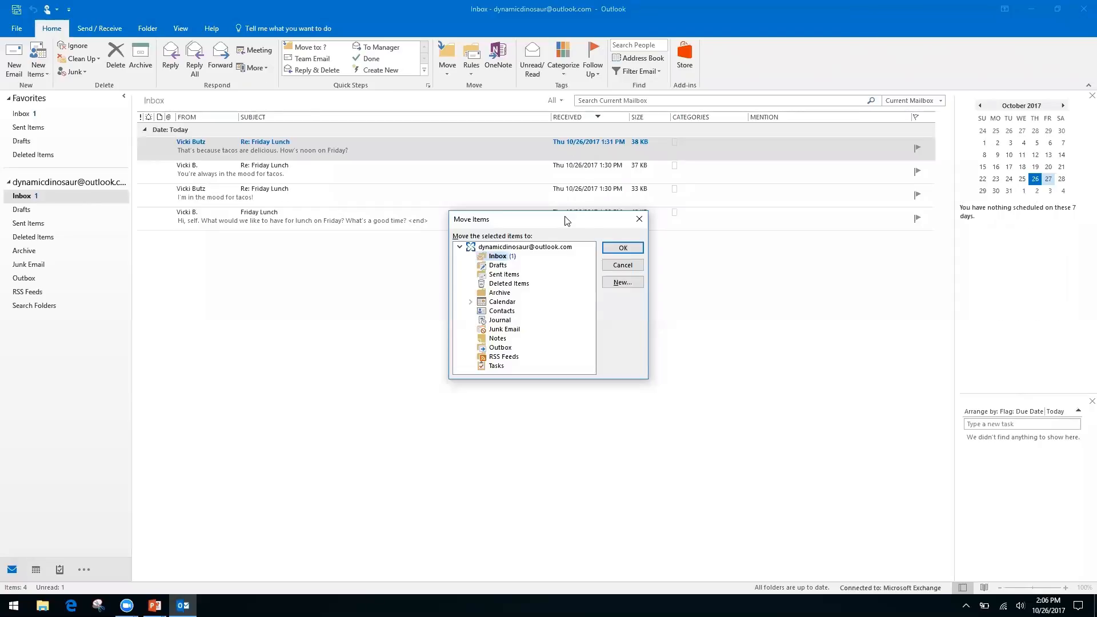
Step: Cancel the Move Items dialog, leaving all four Friday Lunch messages in place, and switch to PowerPoint
{"action": "key", "text": "Down"}
{"action": "key", "text": "Down"}
{"action": "key", "text": "Down"}
{"action": "key", "text": "Down"}
{"action": "key", "text": "Up"}
{"action": "key", "text": "Up"}
{"action": "key", "text": "Up"}
{"action": "key", "text": "Up"}
{"action": "left_click", "coordinate": [638, 221]}
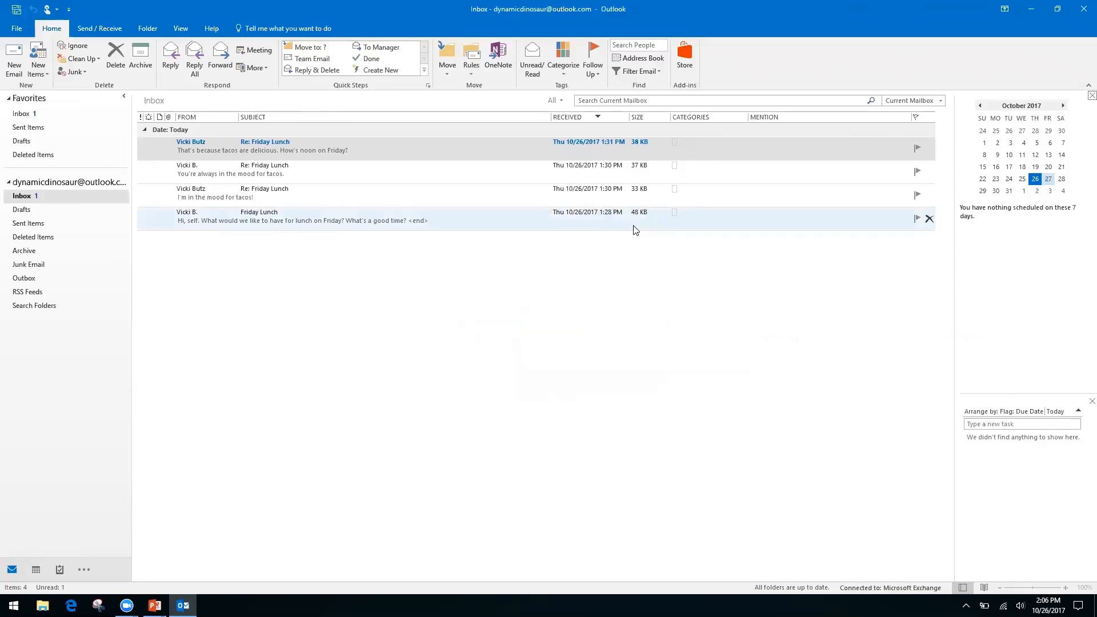
{"action": "key", "text": "alt+Tab"}
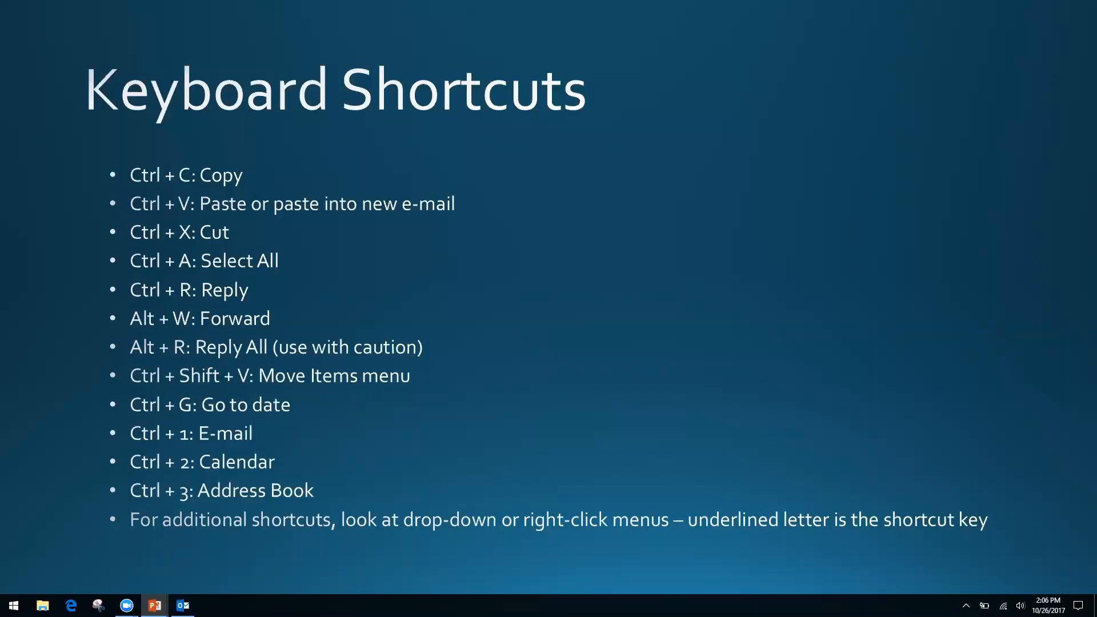
Step: Switch from the Keyboard Shortcuts slide back to the Outlook Inbox
{"action": "key", "text": "alt+Tab"}
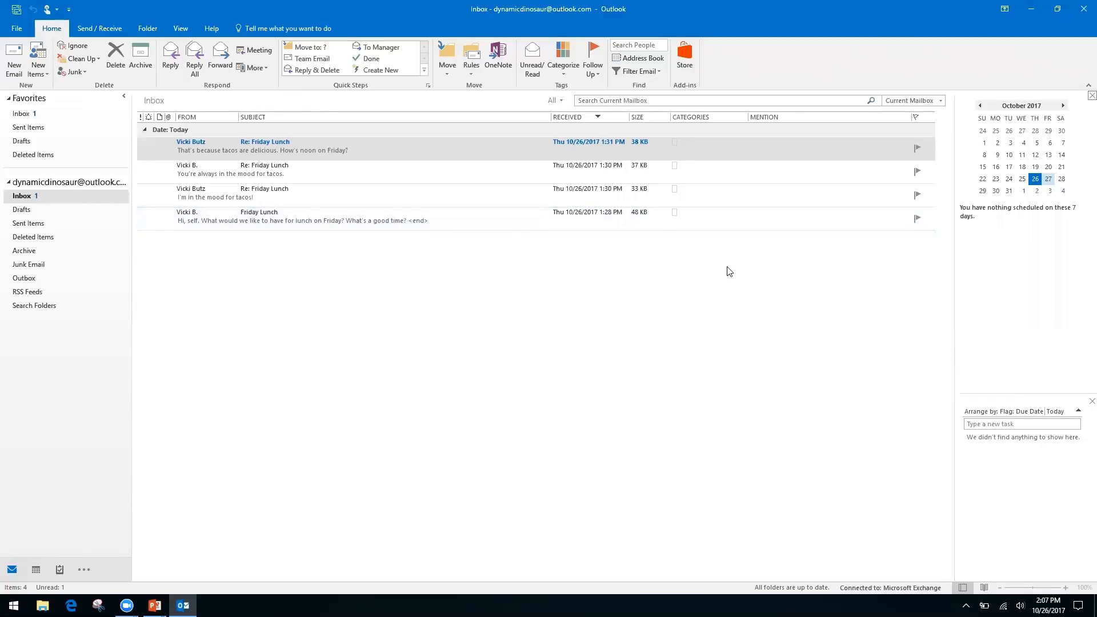
Step: Show the October 2017 month calendar widened to fill the window, with Go To Date open
{"action": "key", "text": "ctrl+2"}
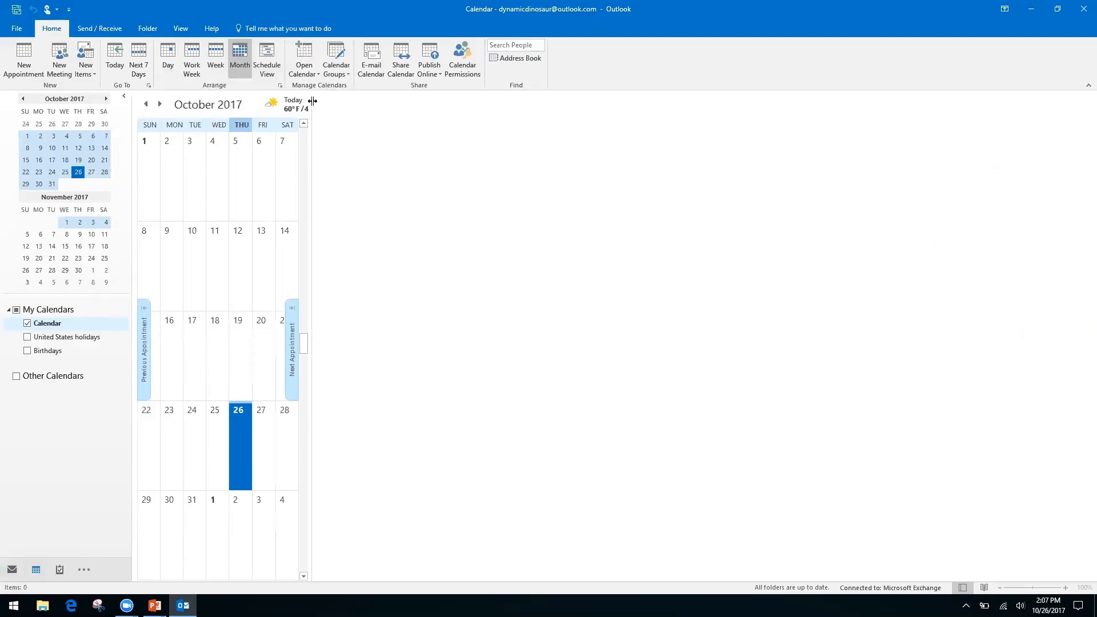
{"action": "left_click_drag", "start_coordinate": [311, 108], "coordinate": [951, 198]}
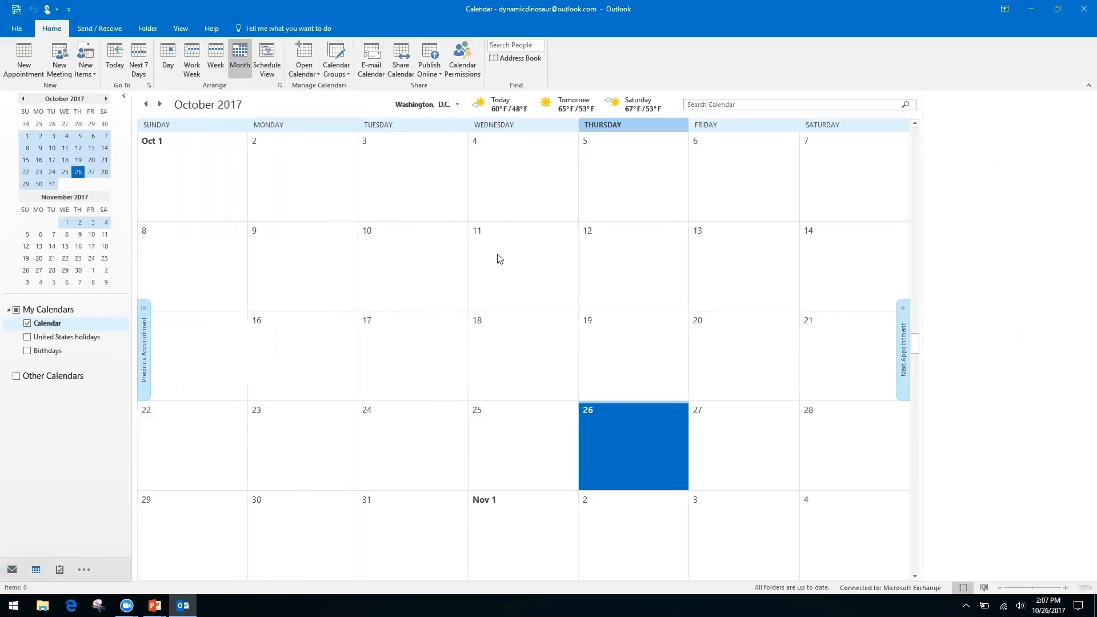
{"action": "key", "text": "ctrl+g"}
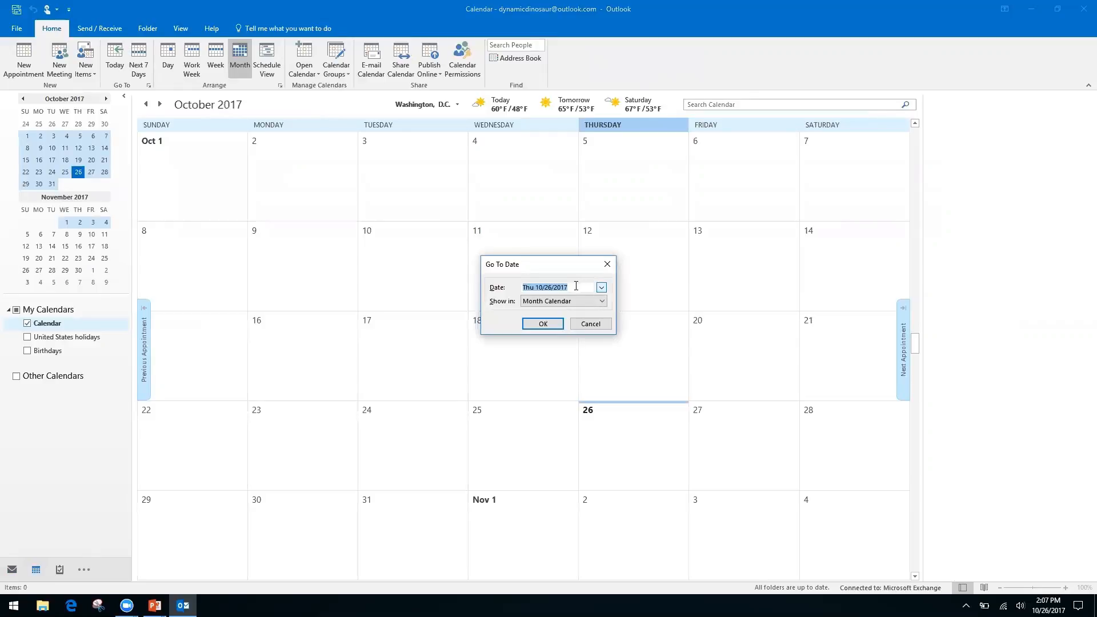
Step: Jump the calendar to 11/2/17, then page forward month by month to March 2018
{"action": "type", "text": "11/2/17"}
{"action": "key", "text": "Return"}
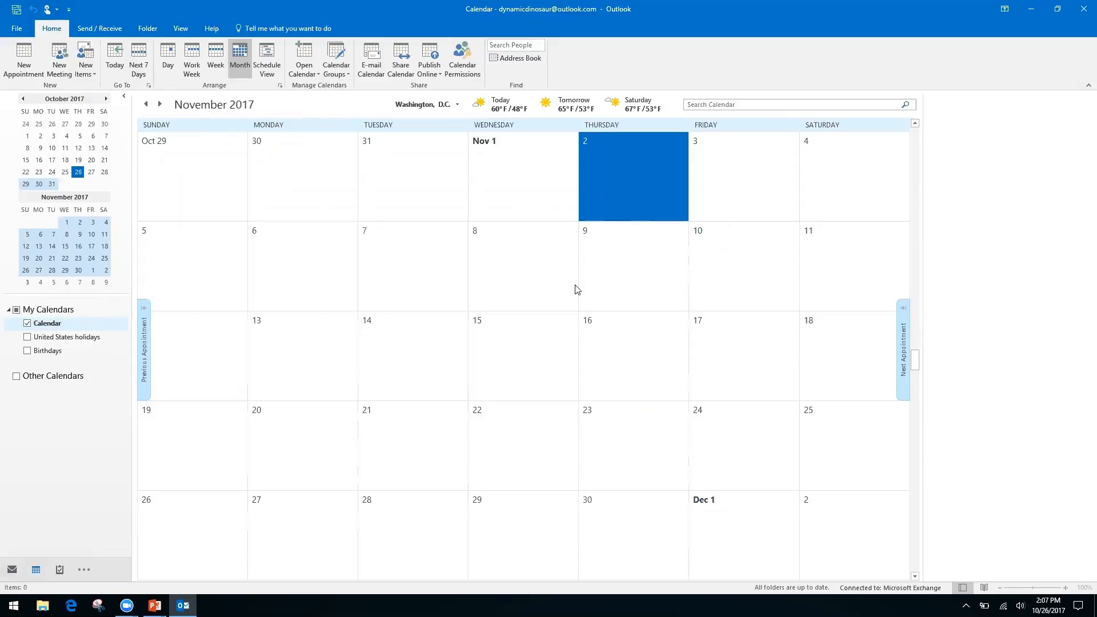
{"action": "left_click", "coordinate": [106, 98]}
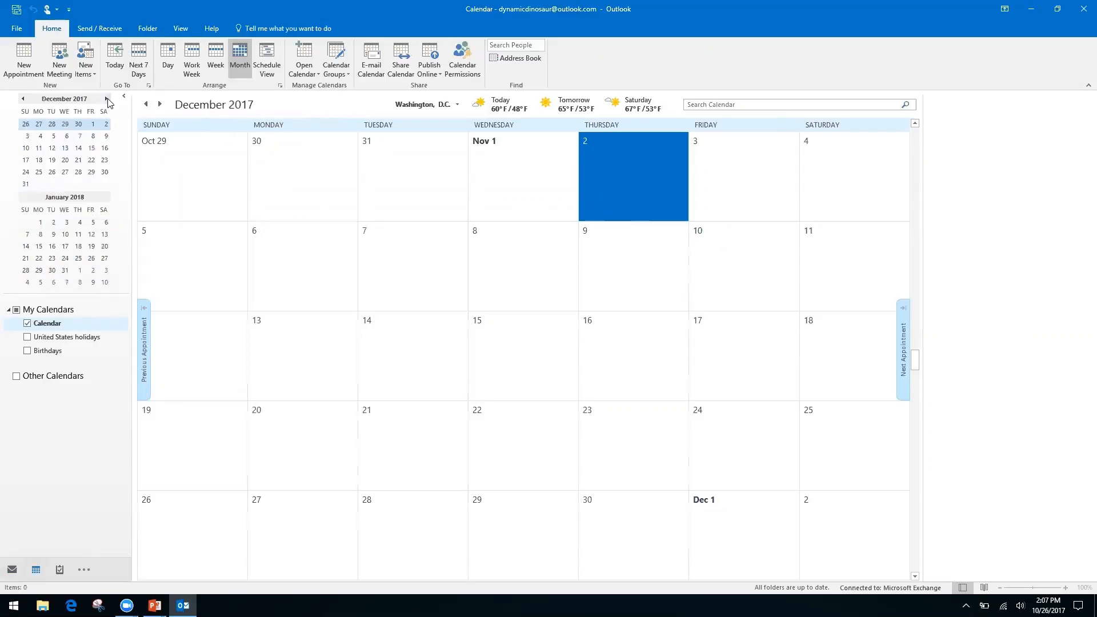
{"action": "left_click", "coordinate": [106, 98]}
{"action": "left_click", "coordinate": [107, 99]}
{"action": "left_click", "coordinate": [106, 99]}
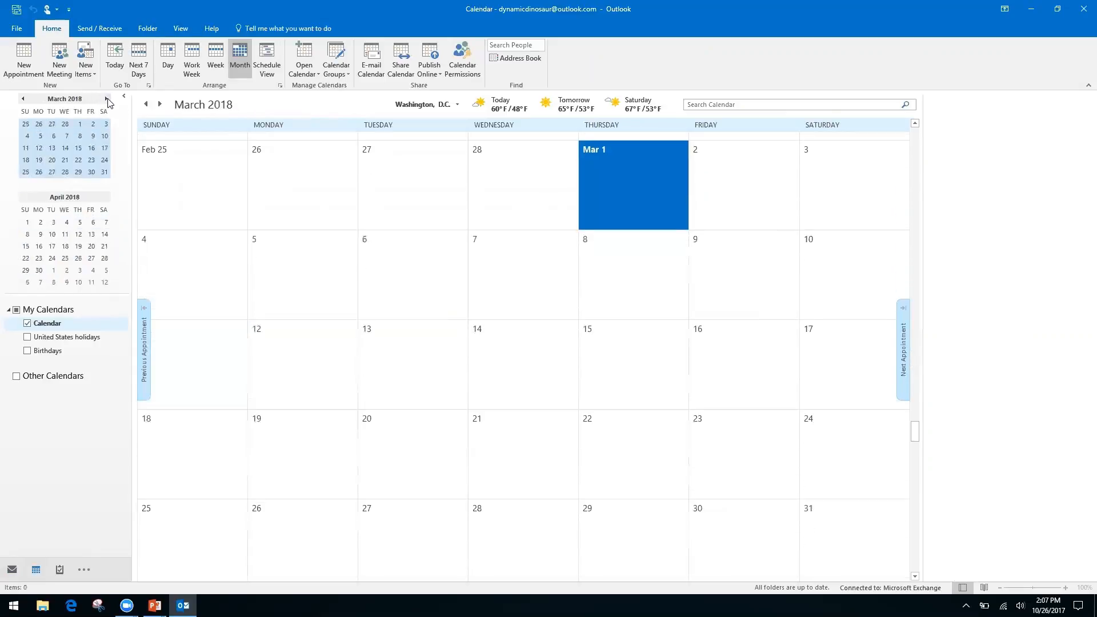
Step: Page the calendar back to October 2017 and switch to the PowerPoint slide
{"action": "left_click", "coordinate": [22, 98]}
{"action": "left_click", "coordinate": [22, 99]}
{"action": "left_click", "coordinate": [22, 99]}
{"action": "left_click", "coordinate": [22, 99]}
{"action": "left_click", "coordinate": [23, 99]}
{"action": "left_click", "coordinate": [22, 99]}
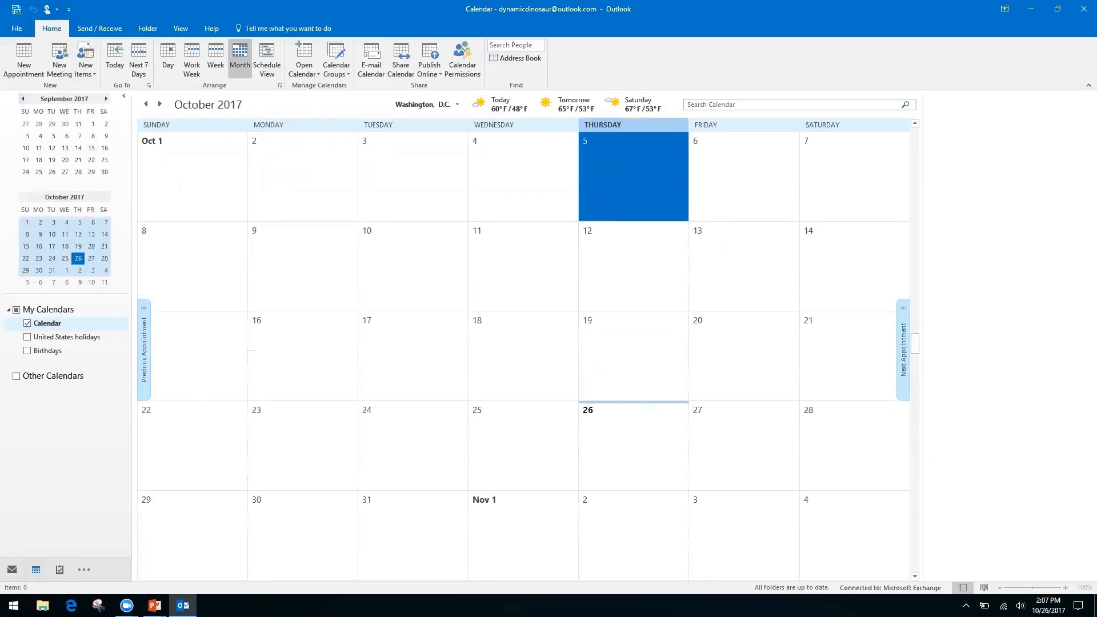
{"action": "key", "text": "alt+Tab"}
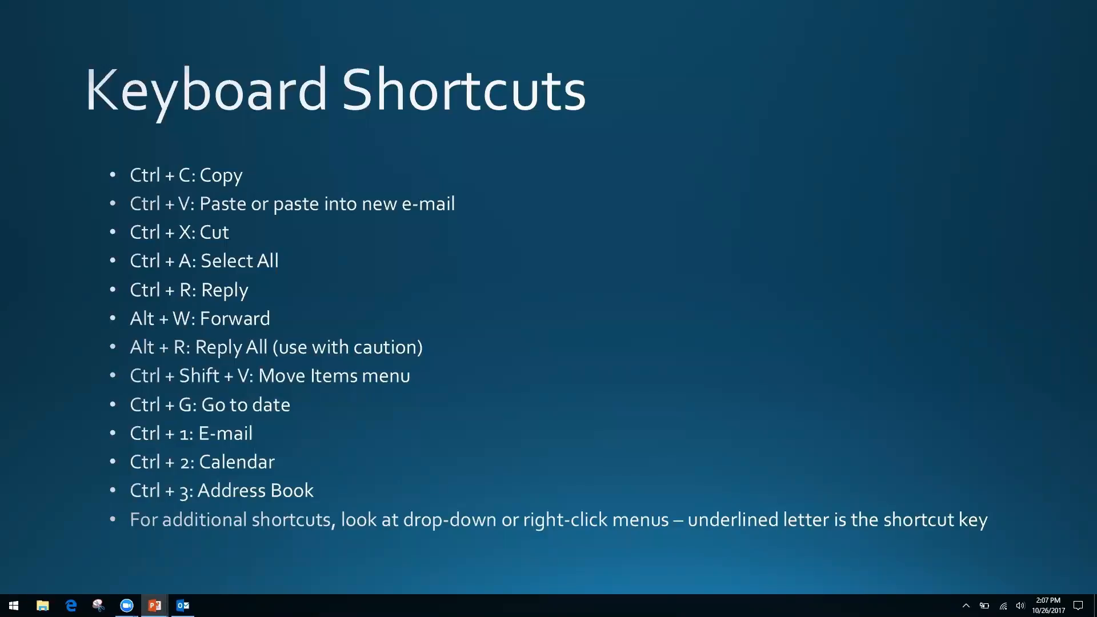
Step: Return to Outlook and cycle Mail, Calendar and People with Ctrl+1/2/3, ending on contacts
{"action": "key", "text": "alt+Tab"}
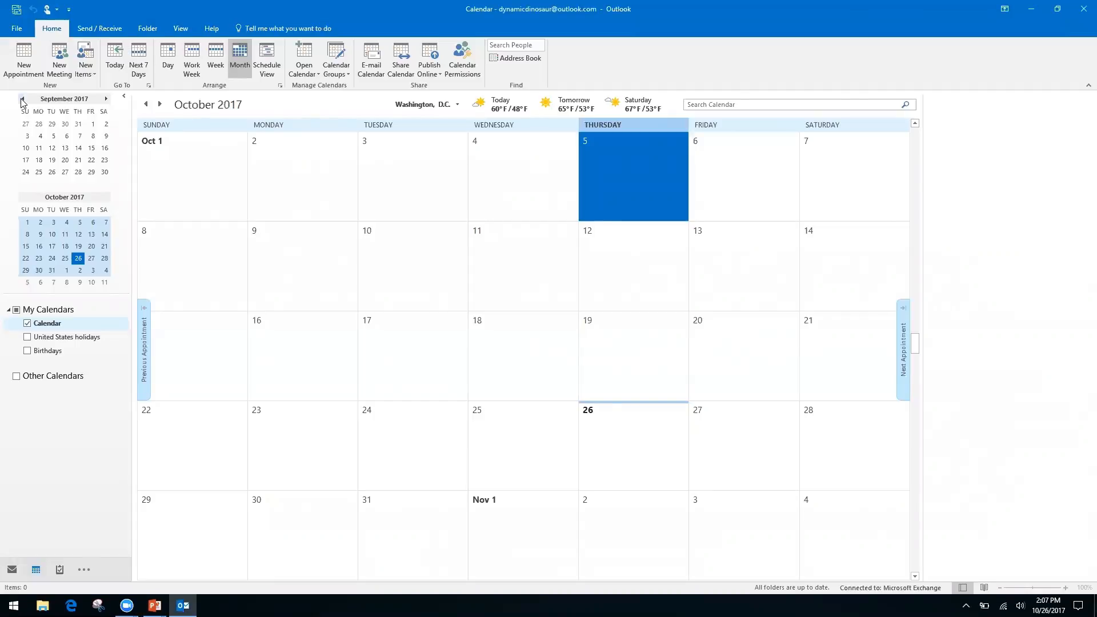
{"action": "key", "text": "ctrl+1"}
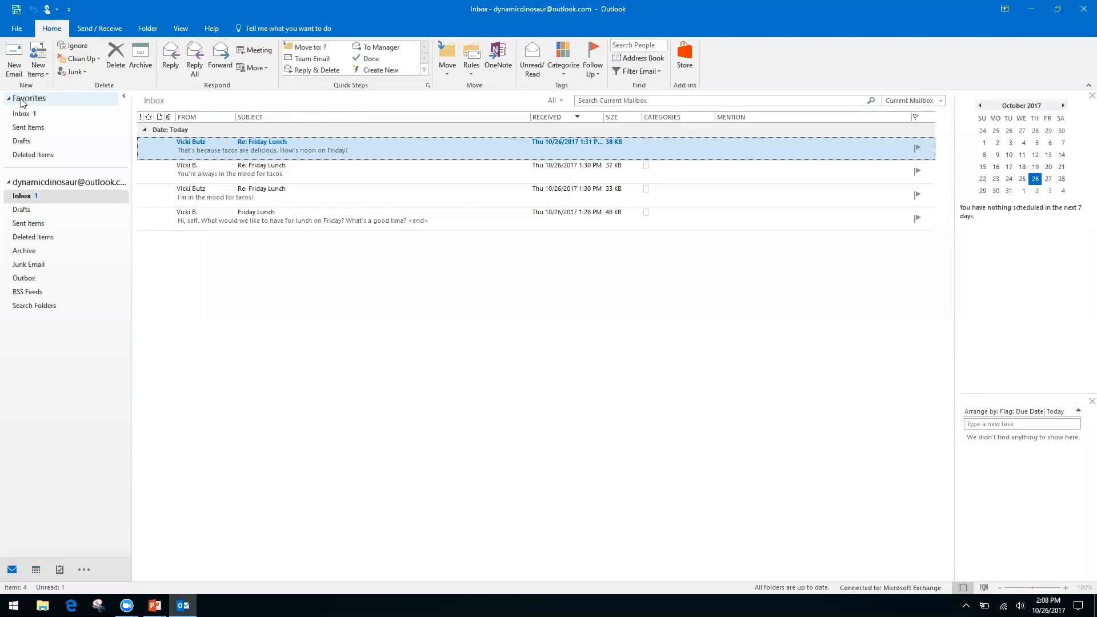
{"action": "key", "text": "ctrl+2"}
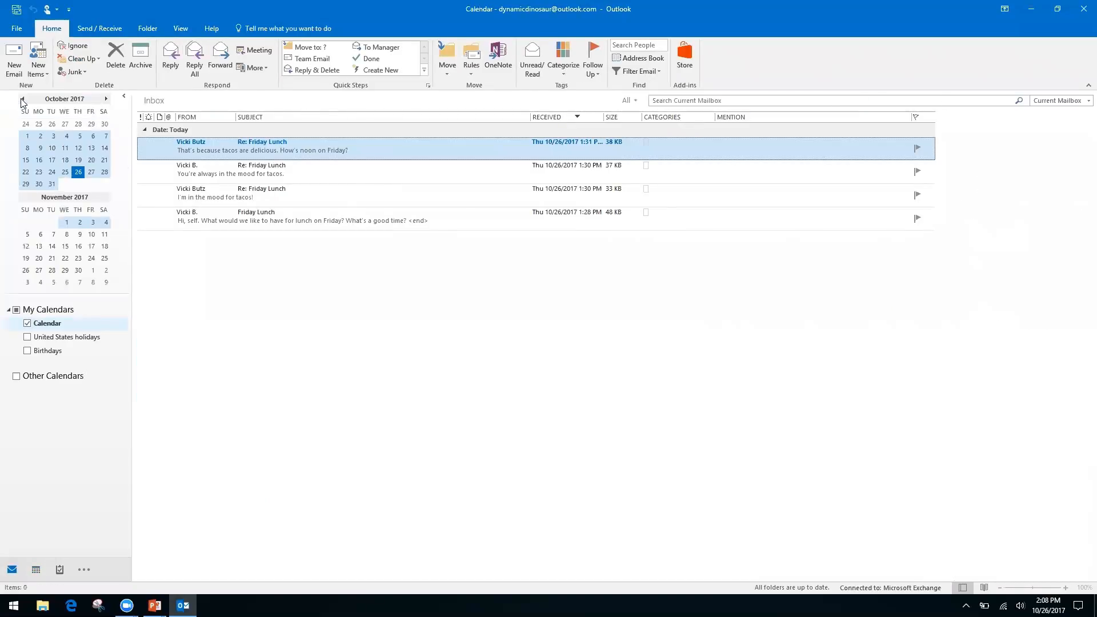
{"action": "key", "text": "ctrl+3"}
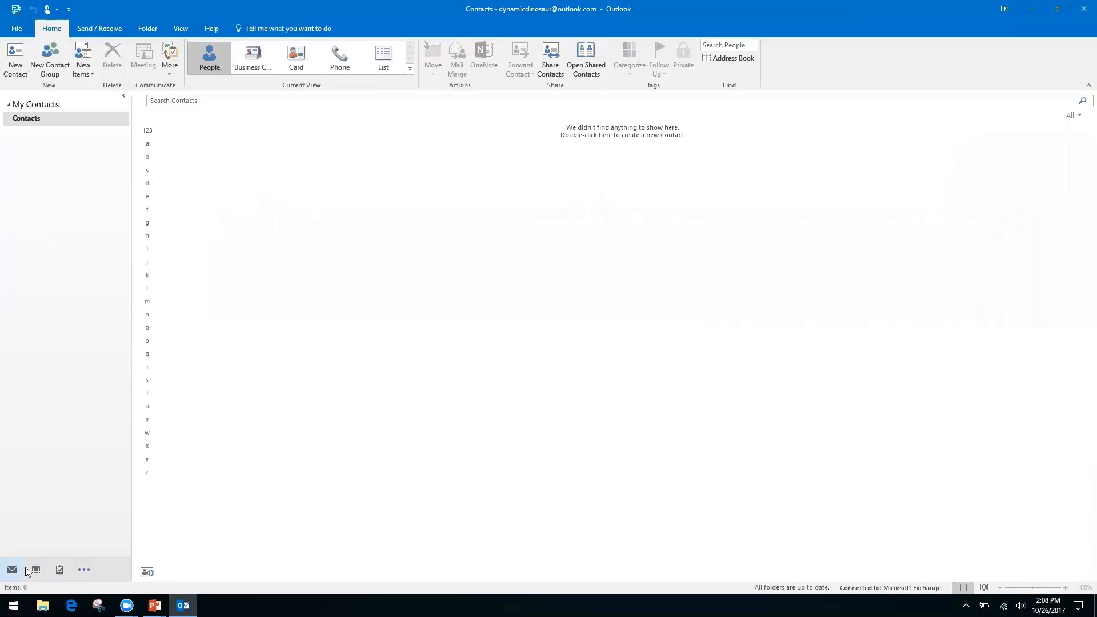
{"action": "mouse_move", "coordinate": [36, 572]}
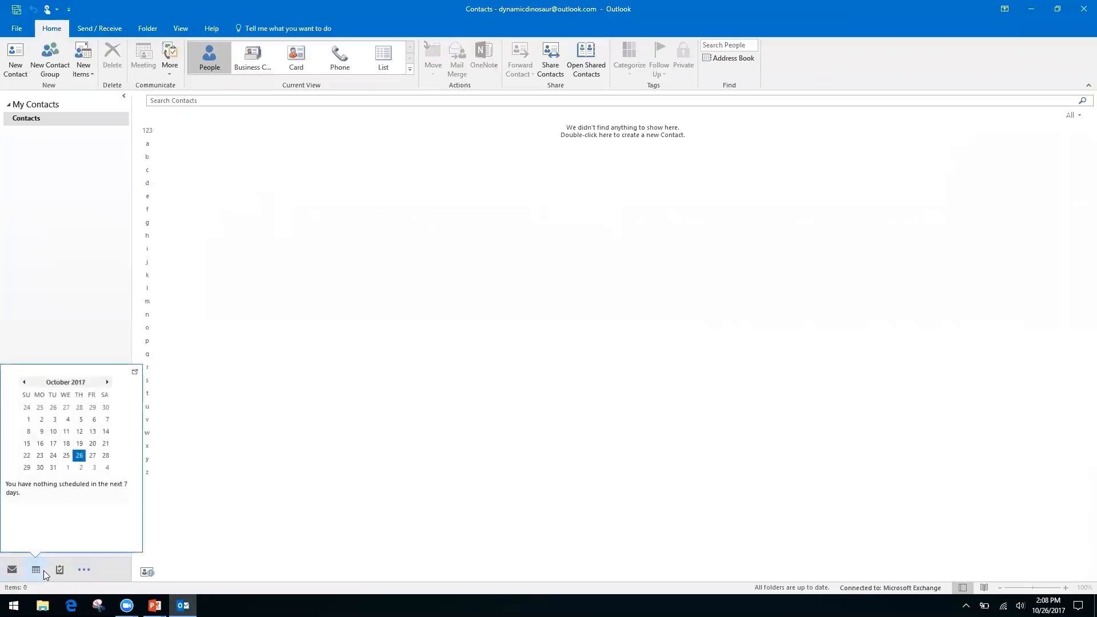
Step: Cycle through Mail, Calendar, People and the empty Notes module, ending back in the Inbox
{"action": "left_click", "coordinate": [87, 572]}
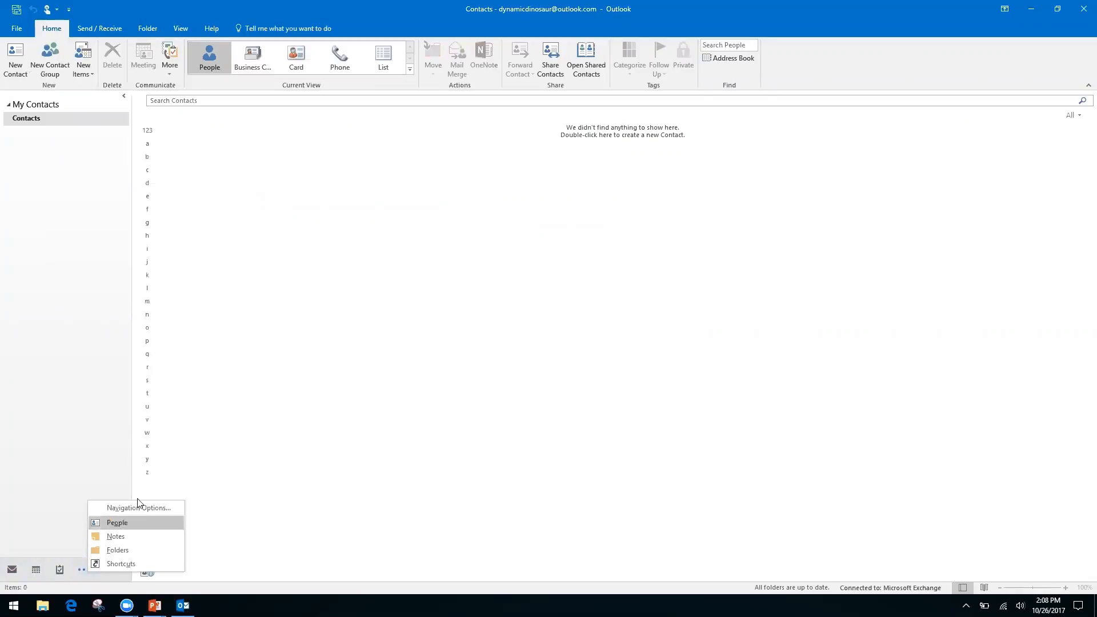
{"action": "left_click", "coordinate": [43, 481]}
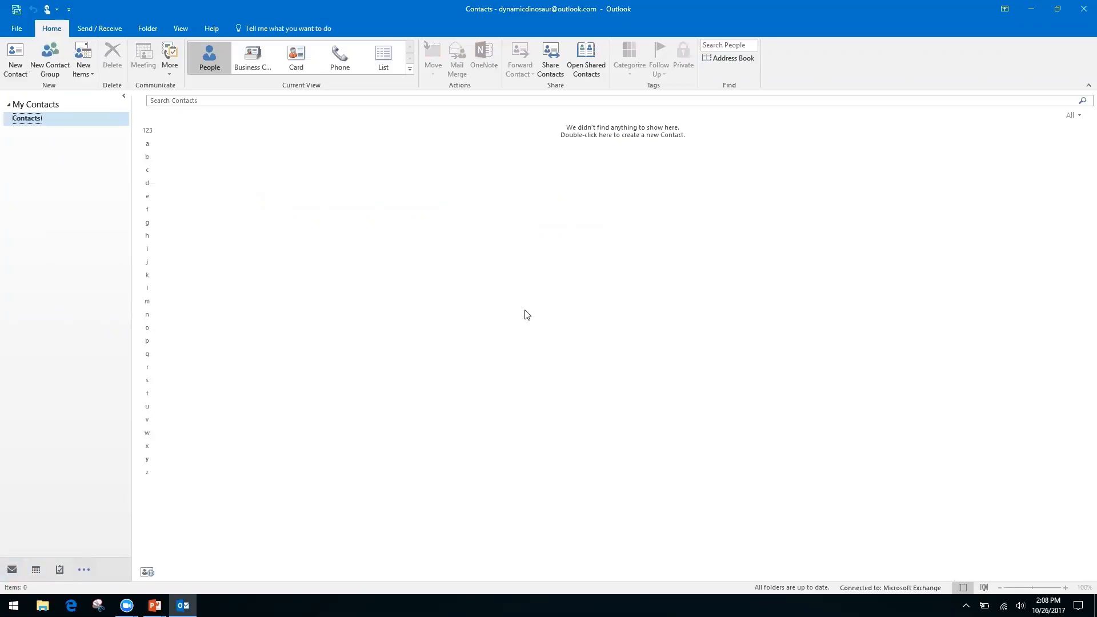
{"action": "key", "text": "ctrl+1"}
{"action": "key", "text": "ctrl+2"}
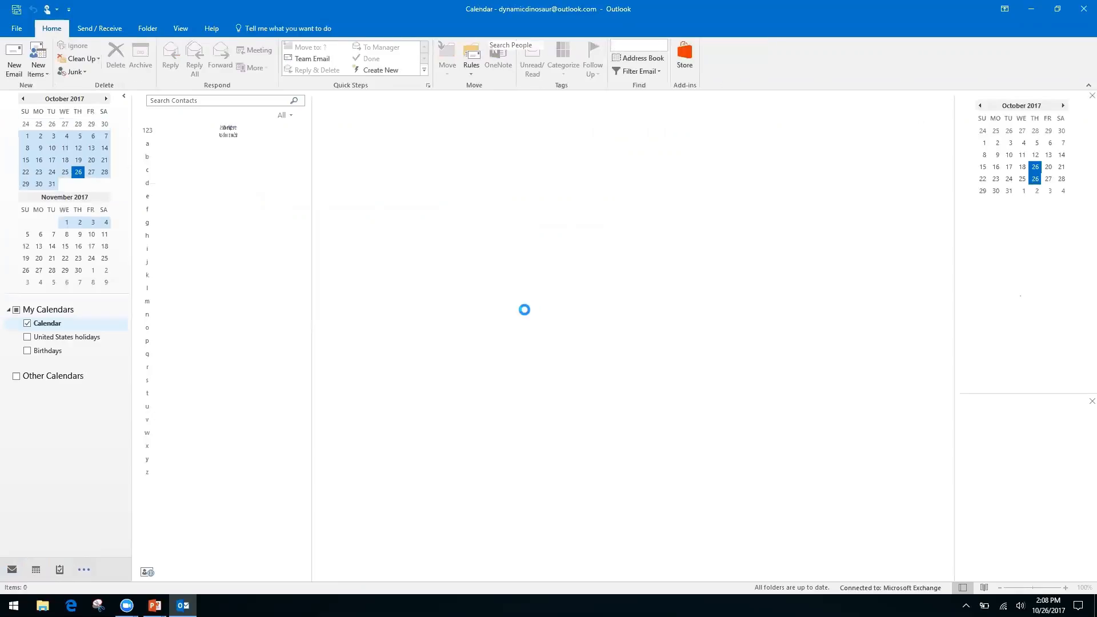
{"action": "key", "text": "ctrl+3"}
{"action": "key", "text": "ctrl+5"}
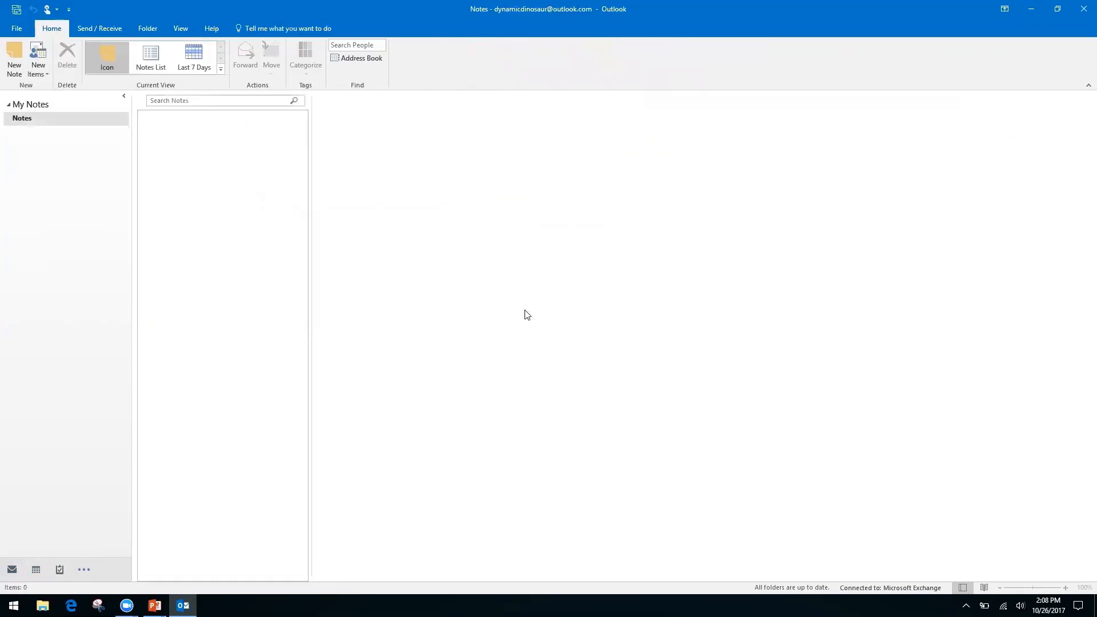
{"action": "key", "text": "ctrl+1"}
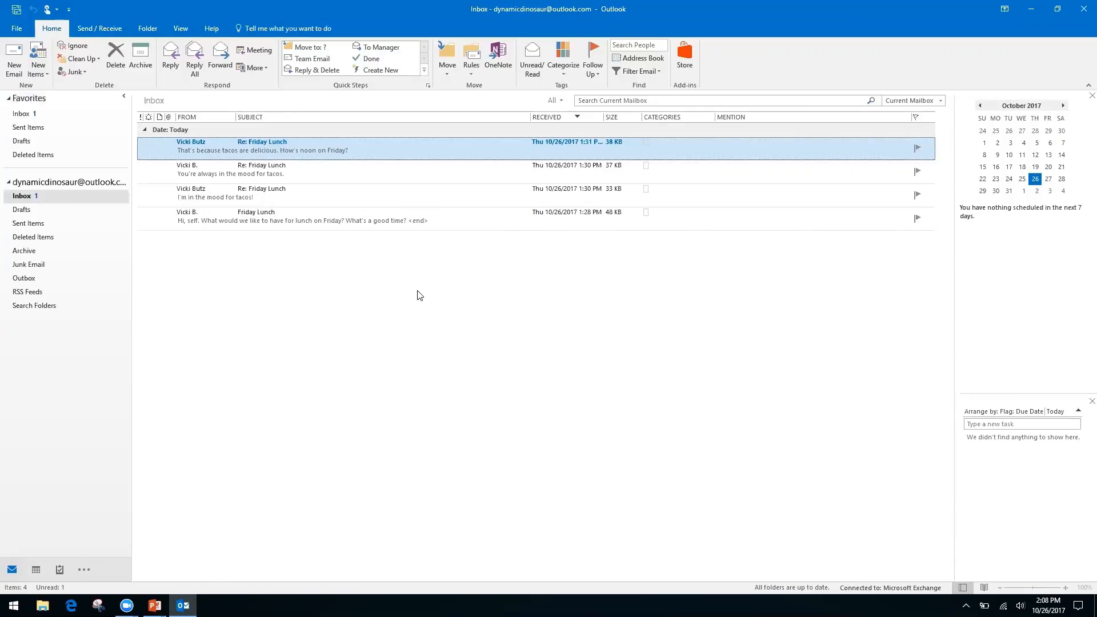
Step: Come back from PowerPoint and open the context menu of the newest Re: Friday Lunch message
{"action": "key", "text": "alt+Tab"}
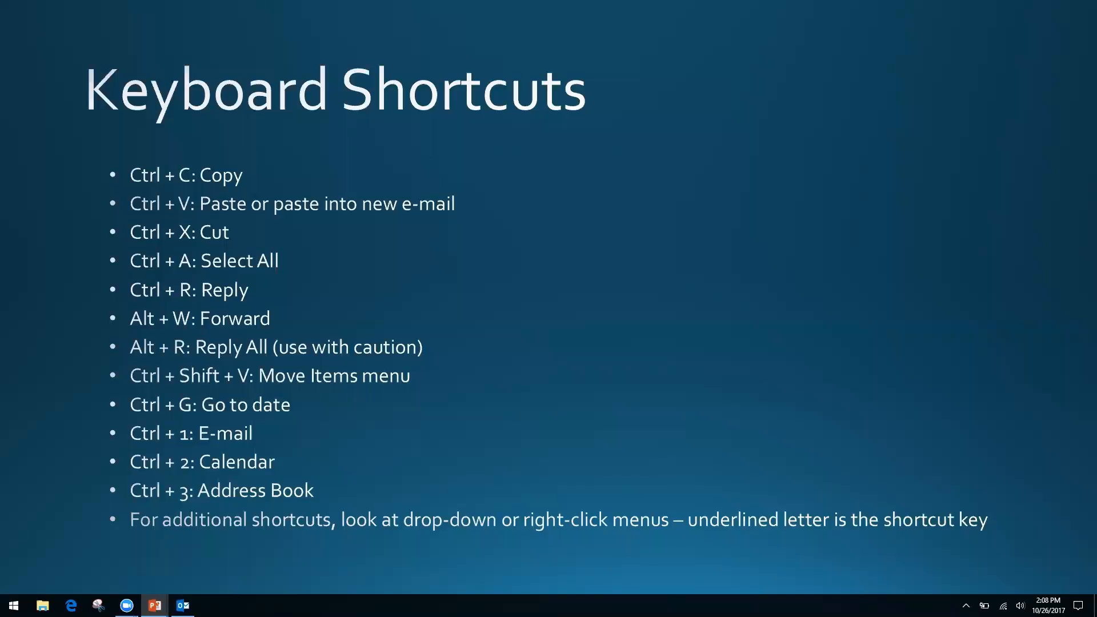
{"action": "key", "text": "alt+Tab"}
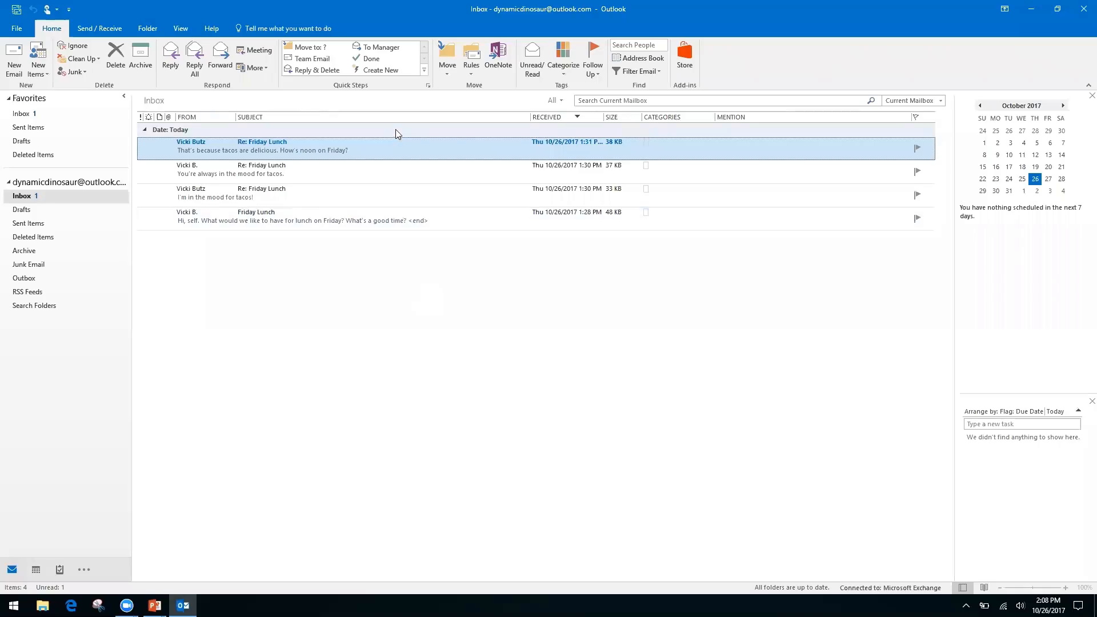
{"action": "right_click", "coordinate": [401, 154]}
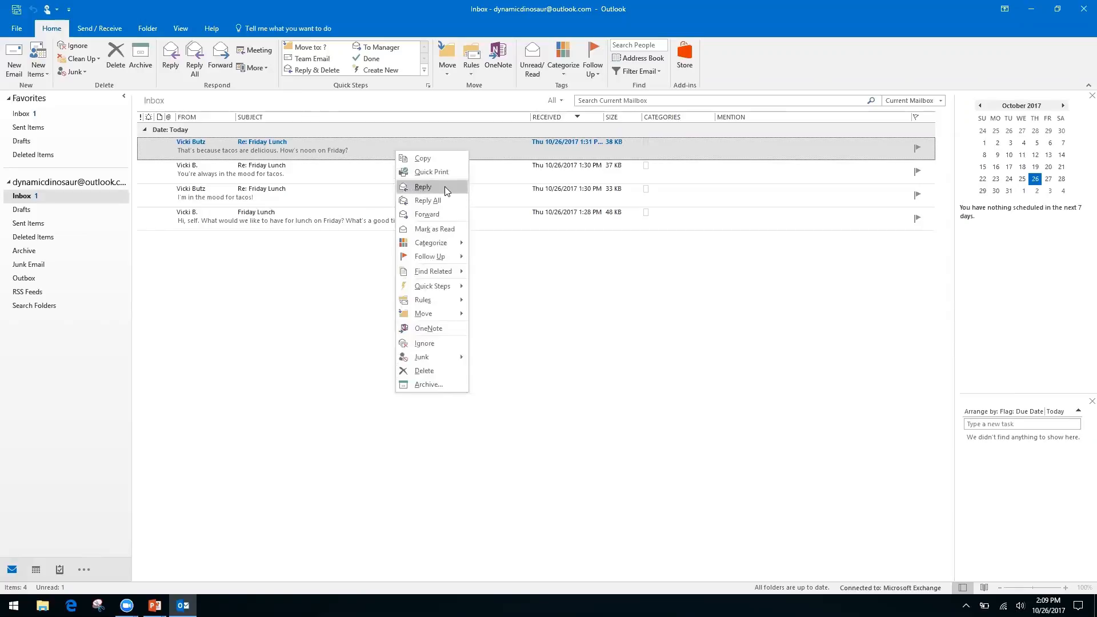
Step: Open and dismiss context menus for the inbox list and the latest Re: Friday Lunch reply
{"action": "right_click", "coordinate": [521, 279]}
{"action": "left_click", "coordinate": [418, 250]}
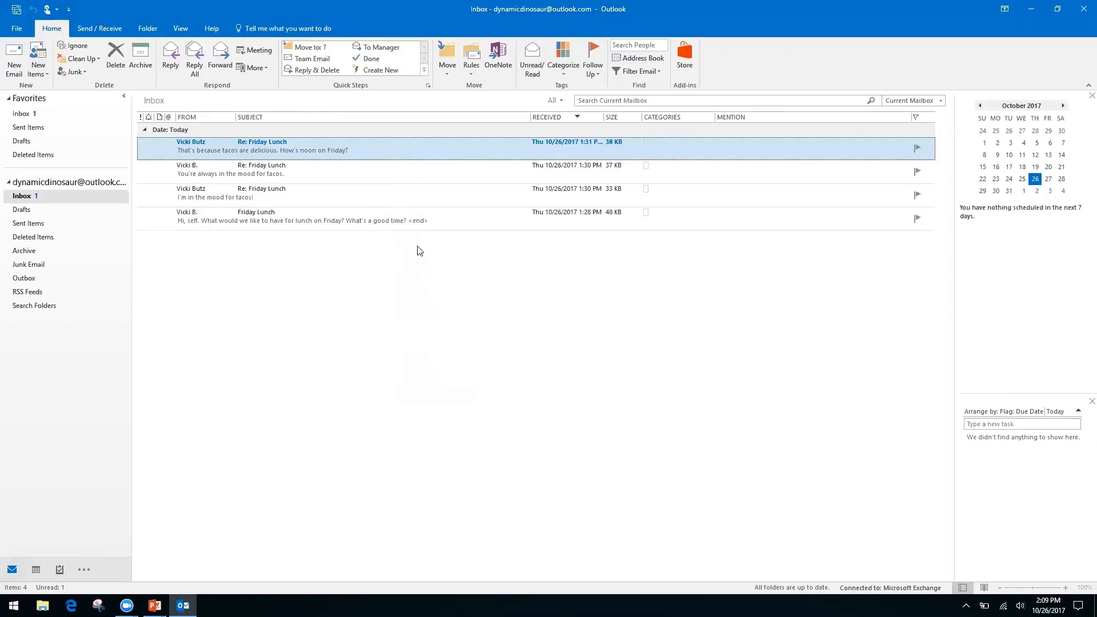
{"action": "right_click", "coordinate": [390, 139]}
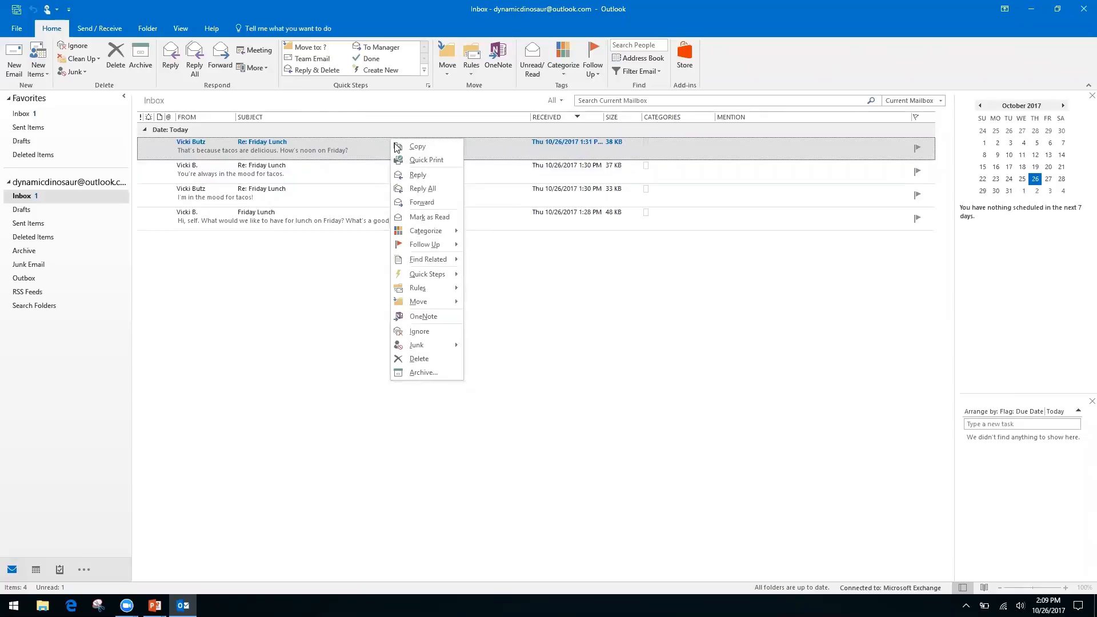
{"action": "left_click", "coordinate": [561, 302]}
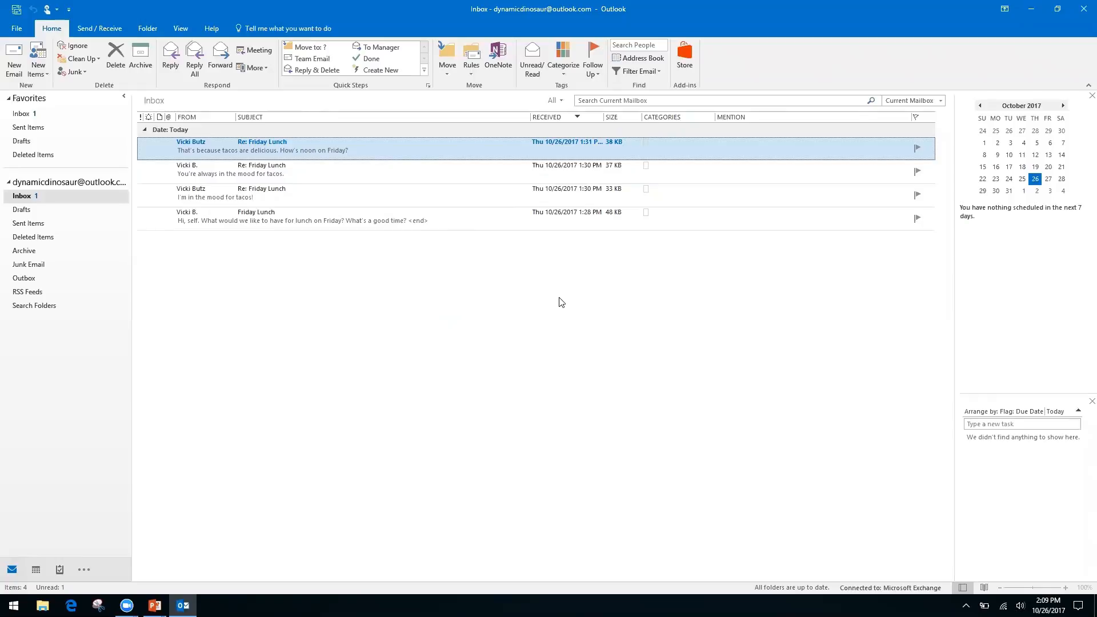
Step: Advance the slide show to the Productivity & Calendars slide, then open the window switcher
{"action": "key", "text": "alt+Tab"}
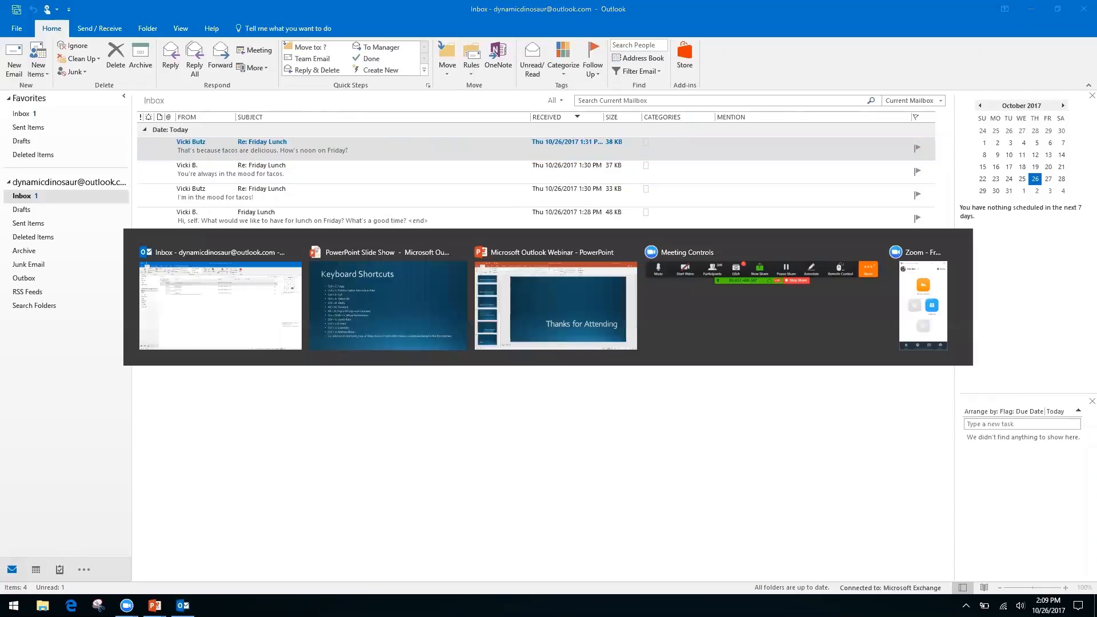
{"action": "key", "text": "Right"}
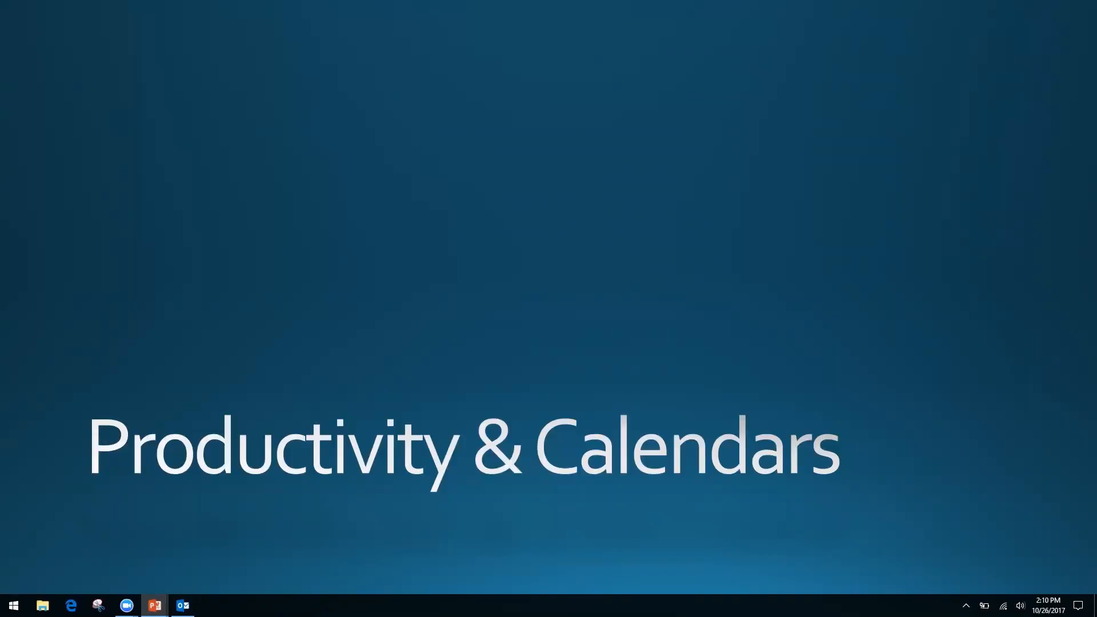
{"action": "key", "text": "alt+Tab"}
{"action": "key", "text": "alt+Tab"}
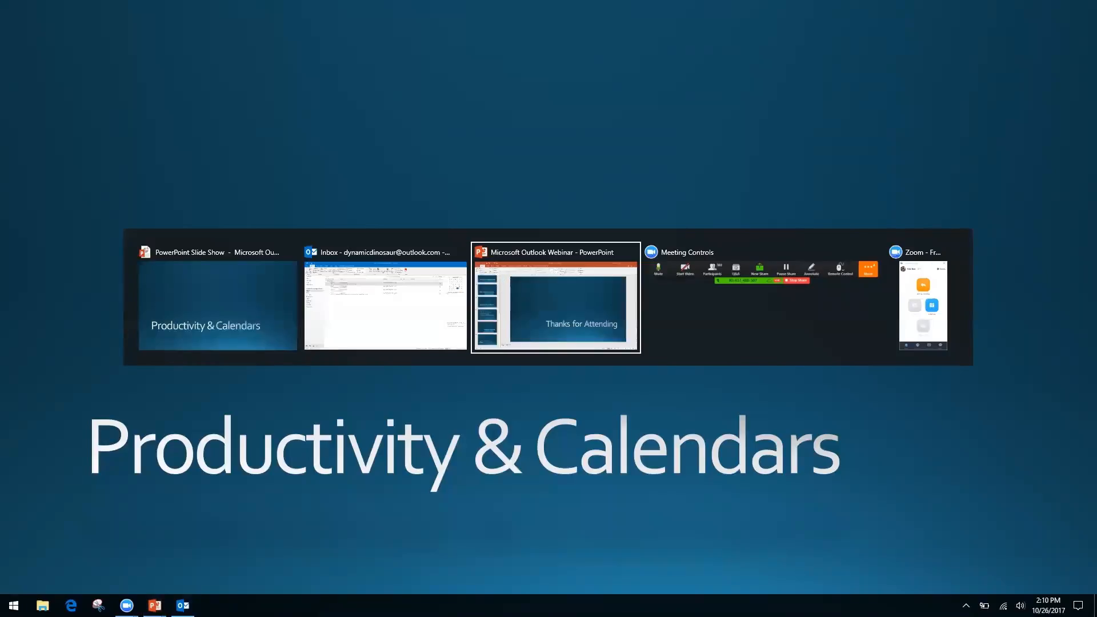
Step: Switch back to the Outlook Inbox listing the four Friday Lunch messages
{"action": "key", "text": "alt+shift+Tab"}
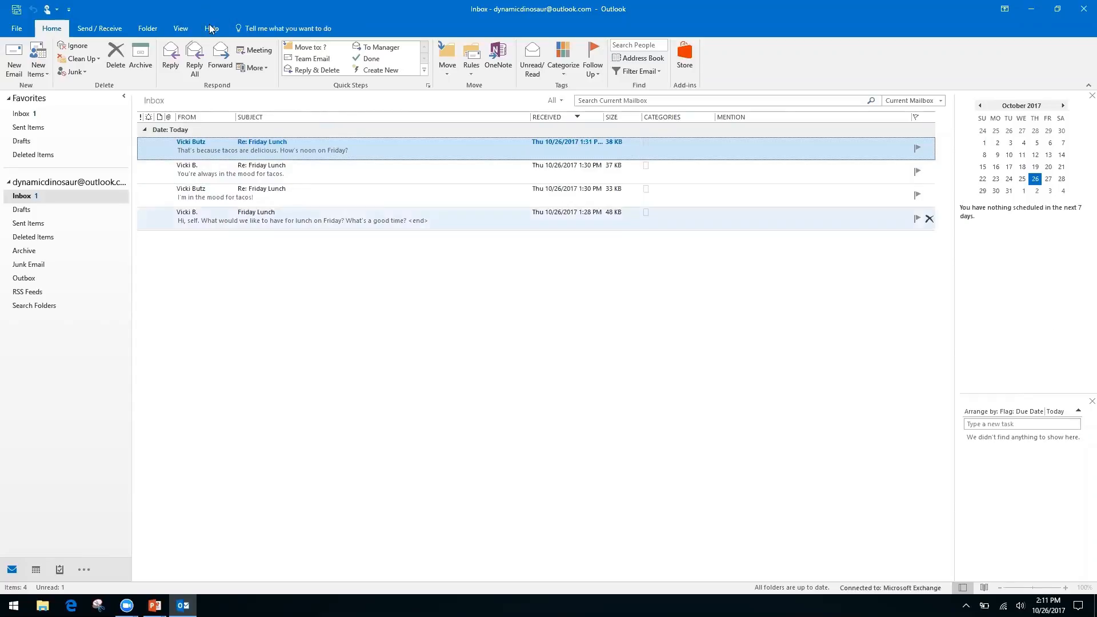
Step: Turn on Show as Conversations for the inbox and confirm the mailbox it applies to
{"action": "left_click", "coordinate": [181, 28]}
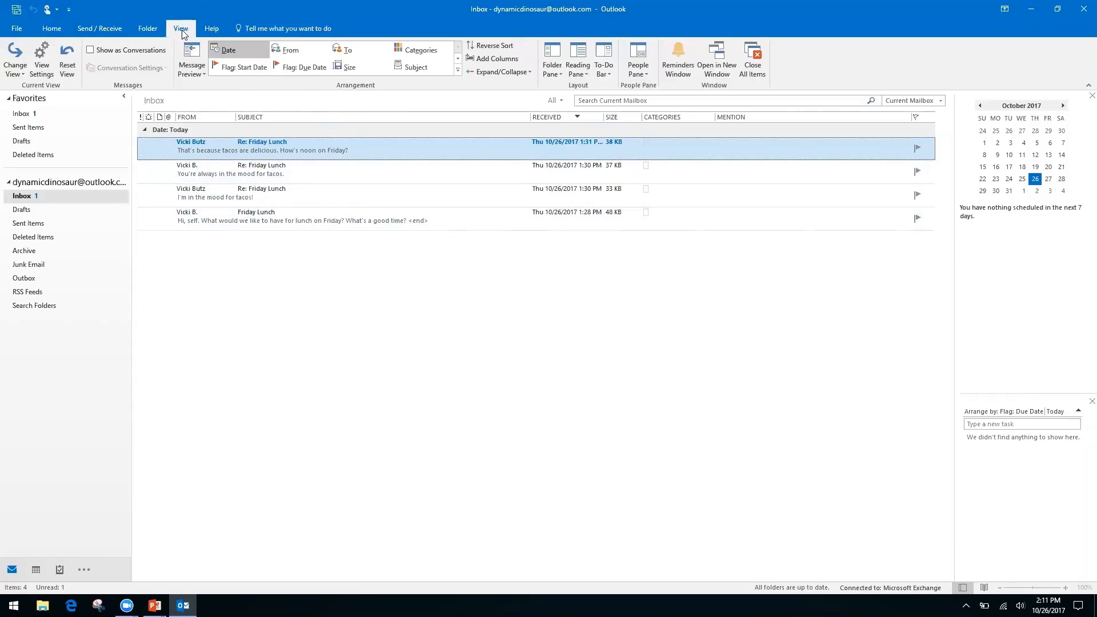
{"action": "left_click", "coordinate": [97, 57]}
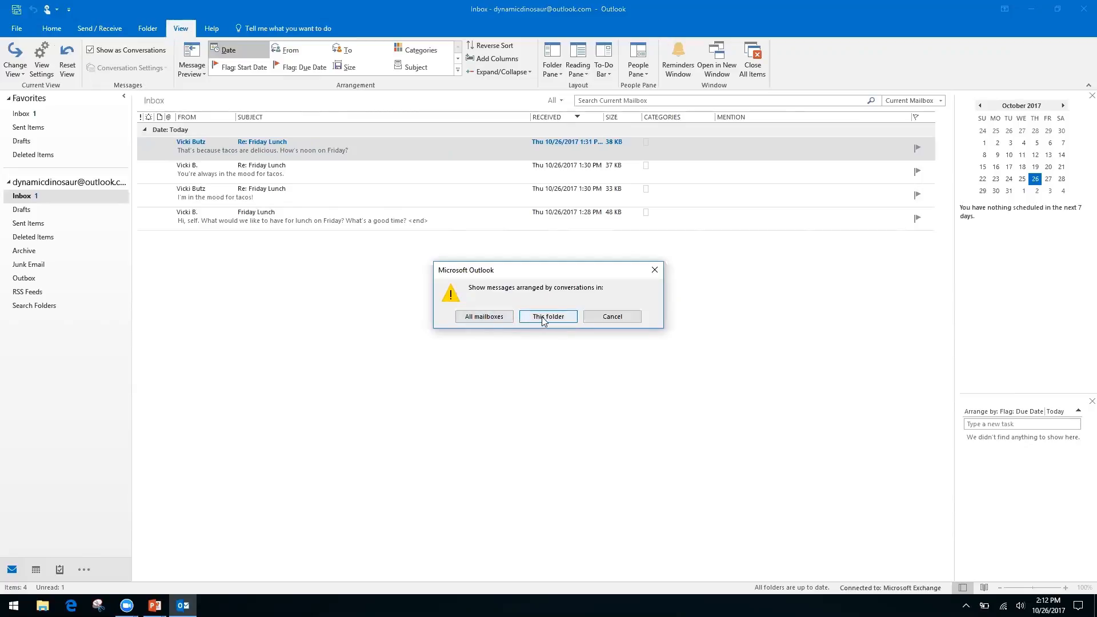
{"action": "left_click", "coordinate": [482, 317]}
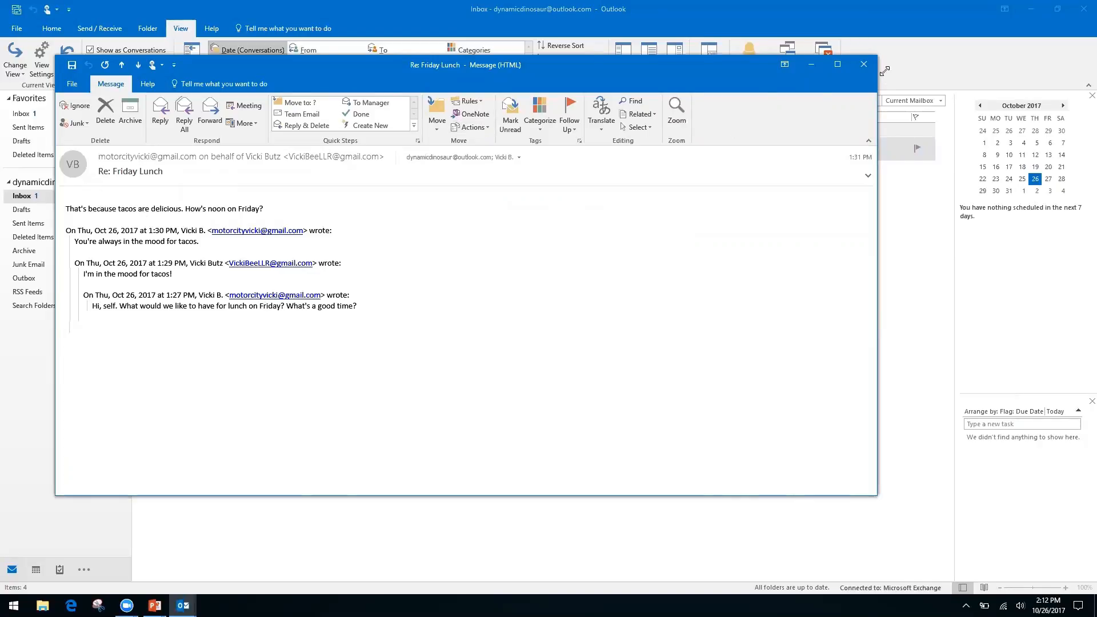
Step: Close the Re: Friday Lunch reply and expand the Friday Lunch thread to list its four messages
{"action": "left_click", "coordinate": [863, 64]}
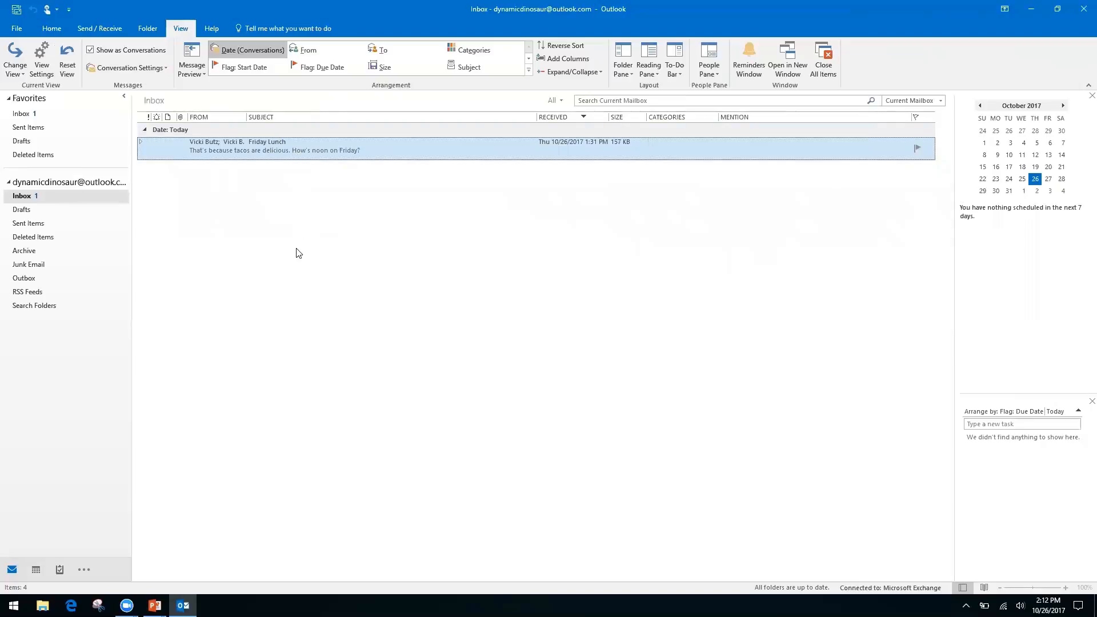
{"action": "left_click", "coordinate": [142, 144]}
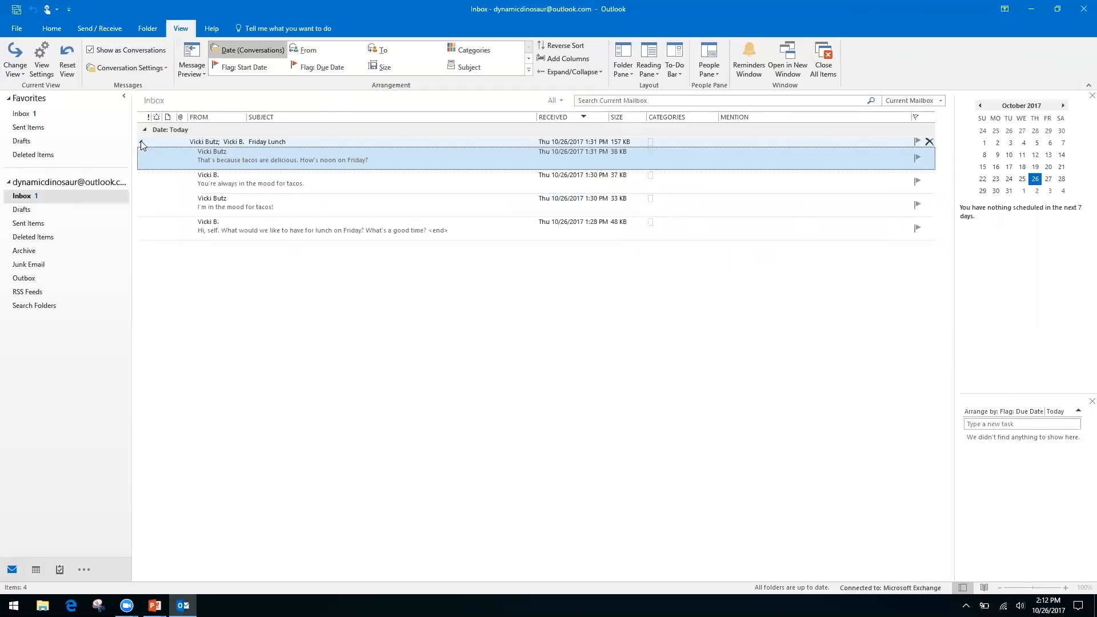
{"action": "left_click", "coordinate": [141, 143]}
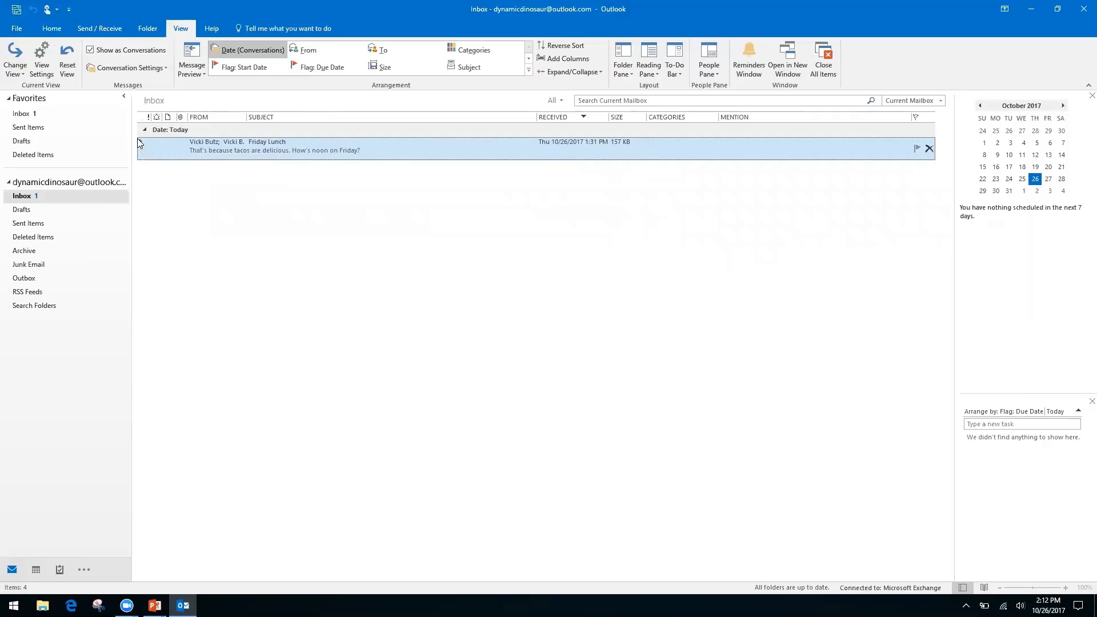
{"action": "left_click", "coordinate": [141, 143]}
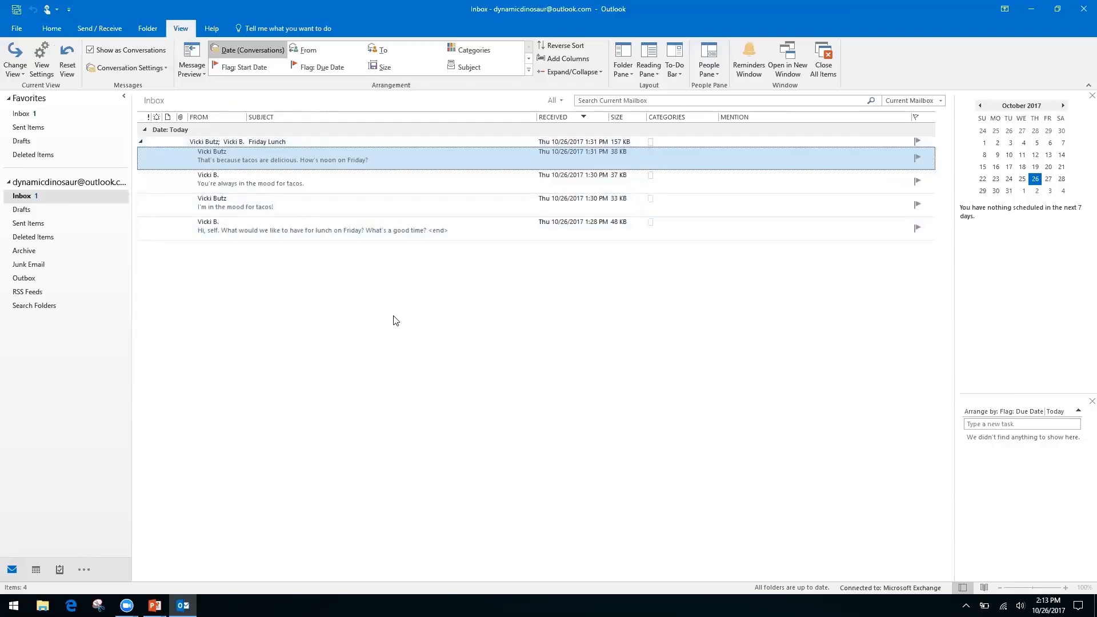
Step: Open the original Friday Lunch email and show its suggested 12:00–12:30 PM October 27 lunch event
{"action": "left_click", "coordinate": [363, 226]}
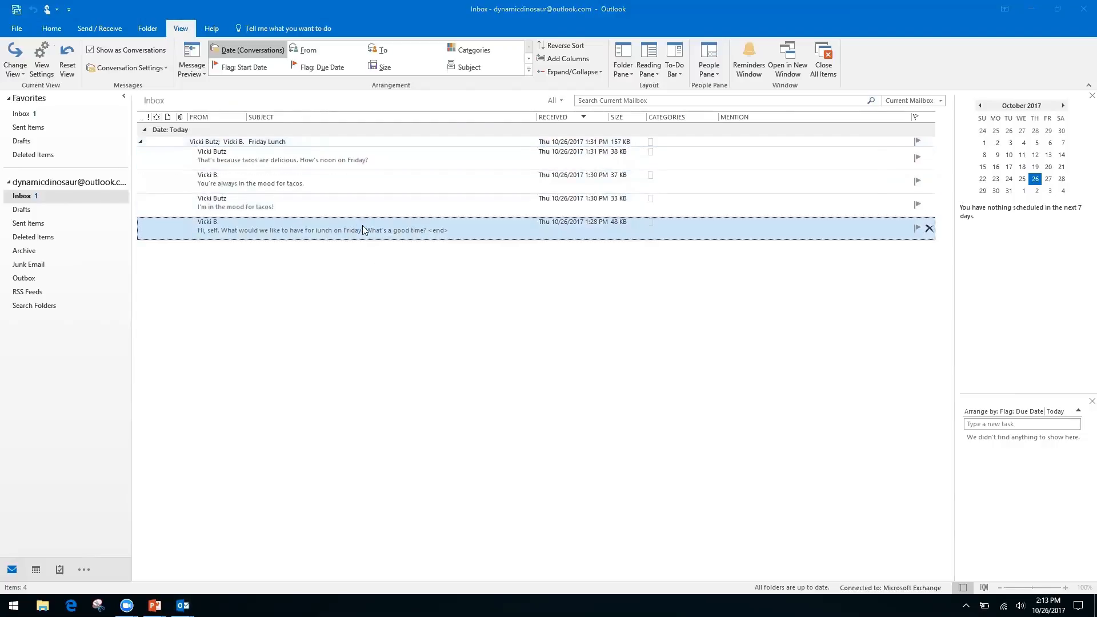
{"action": "double_click", "coordinate": [362, 226]}
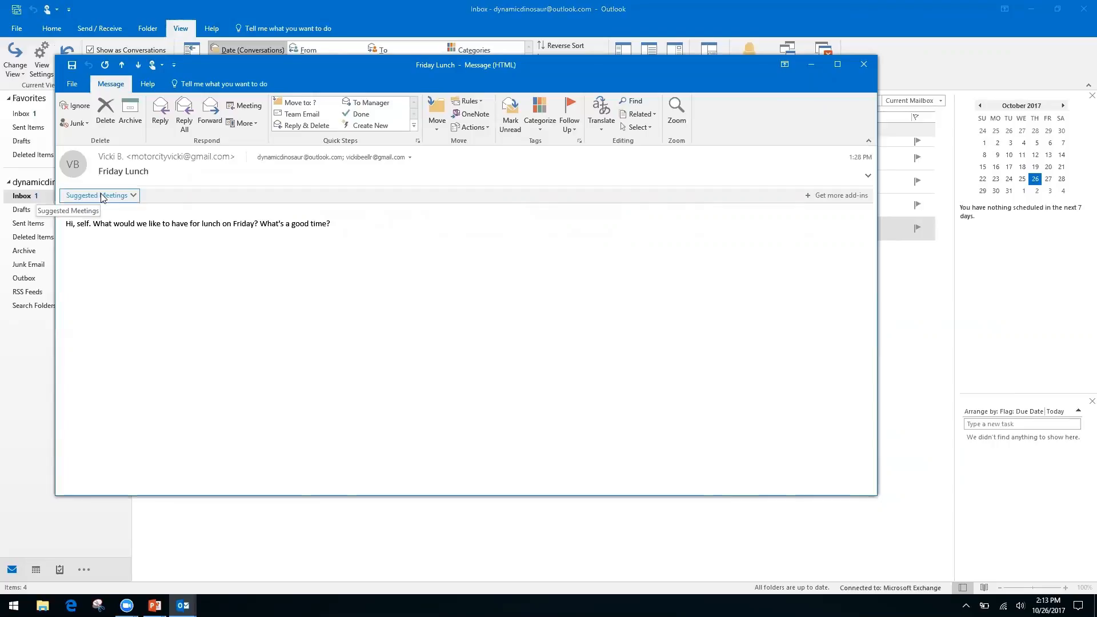
{"action": "left_click", "coordinate": [134, 196]}
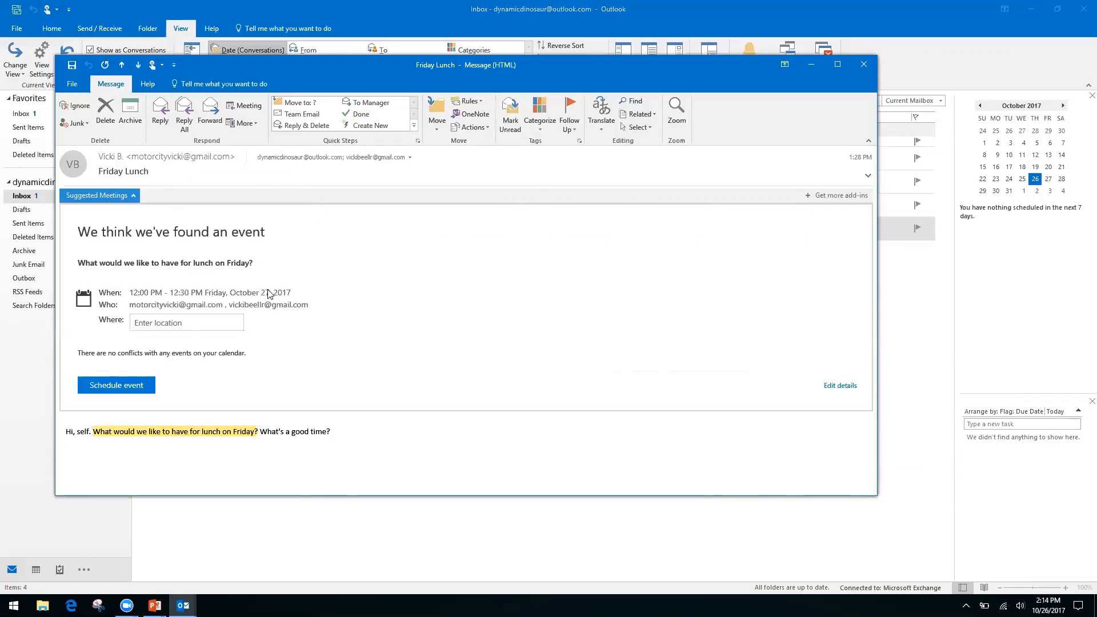
Step: Schedule the suggested Friday lunch with location Ihop, then close the message
{"action": "left_click", "coordinate": [184, 322]}
{"action": "type", "text": "Ihop"}
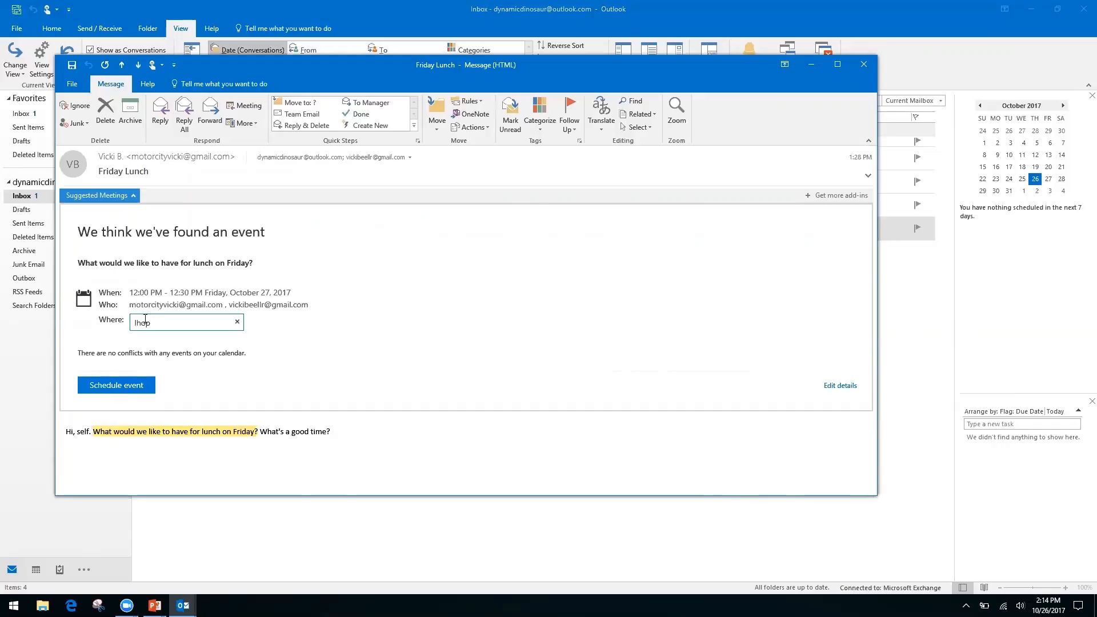
{"action": "key", "text": "Return"}
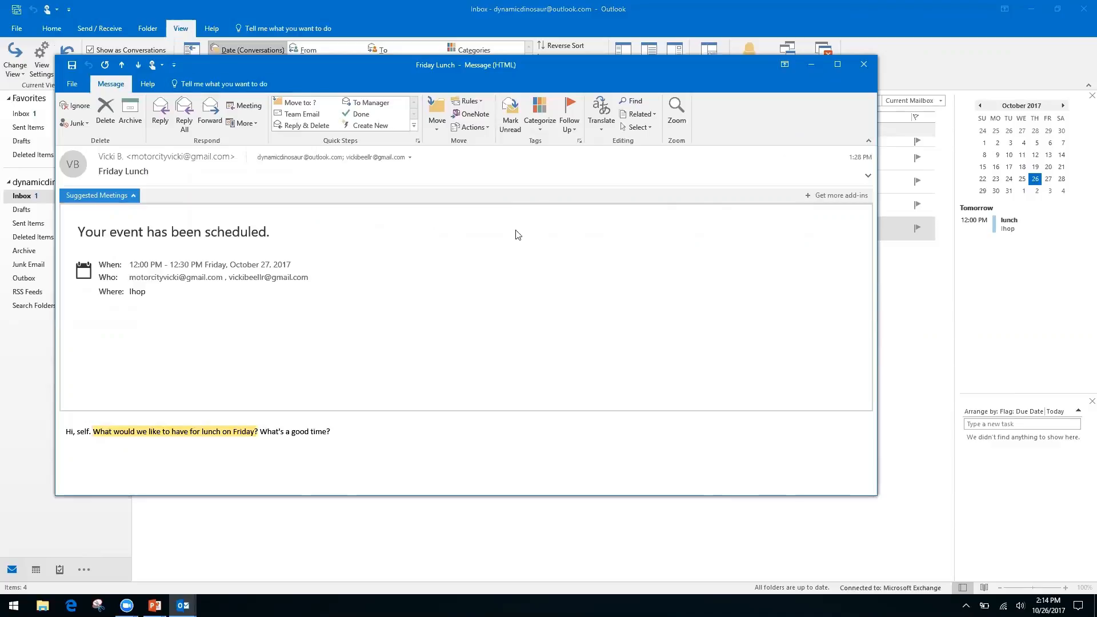
{"action": "left_click", "coordinate": [864, 65]}
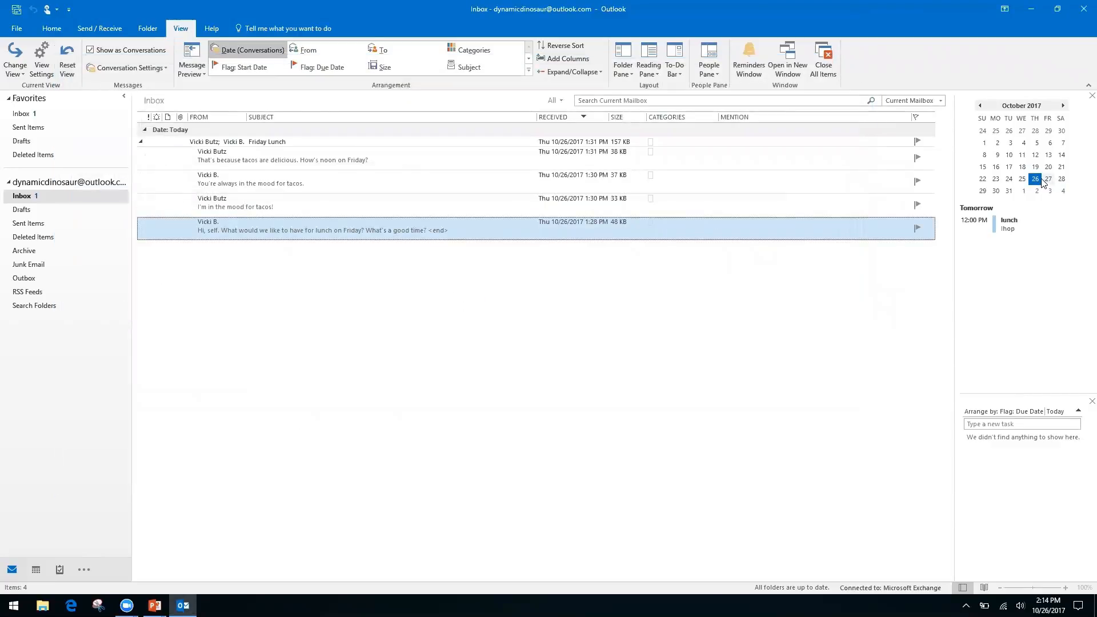
Step: Open the calendar at Friday, October 27, 2017 from the To-Do Bar date navigator
{"action": "left_click", "coordinate": [1049, 179]}
{"action": "double_click", "coordinate": [1048, 179]}
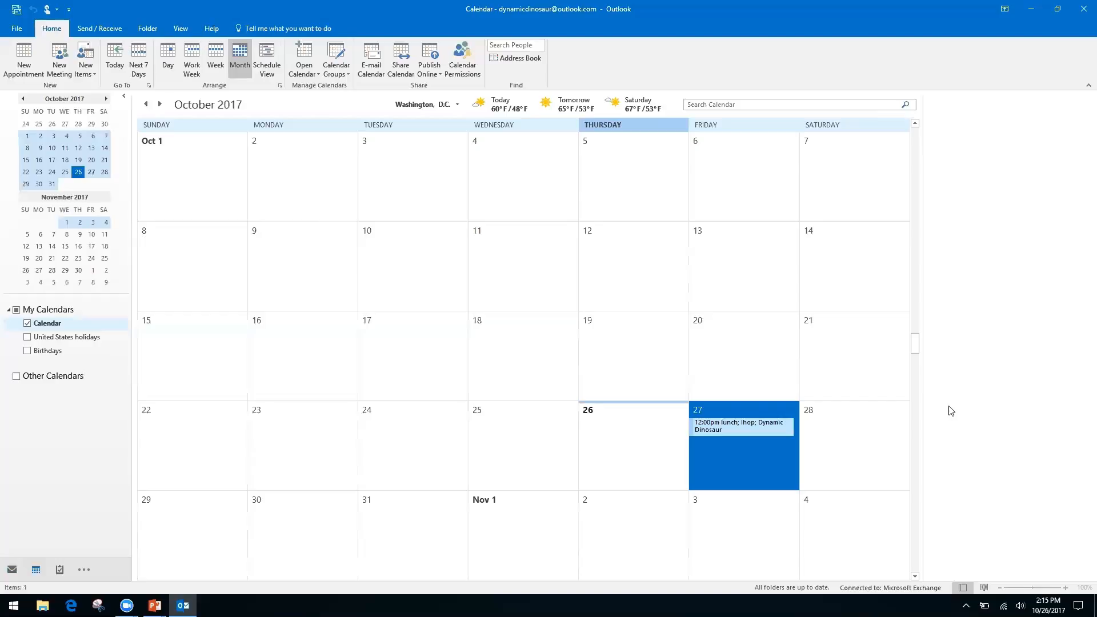
Step: Switch from the Outlook calendar to the PowerPoint slideshow with Alt+Tab
{"action": "key", "text": "alt+Tab"}
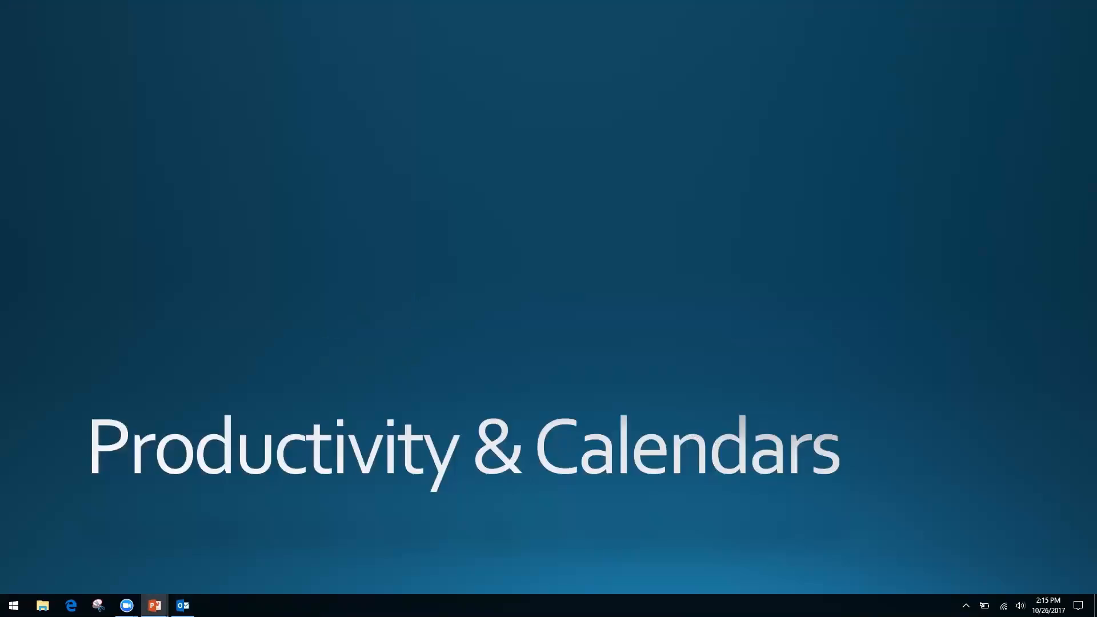
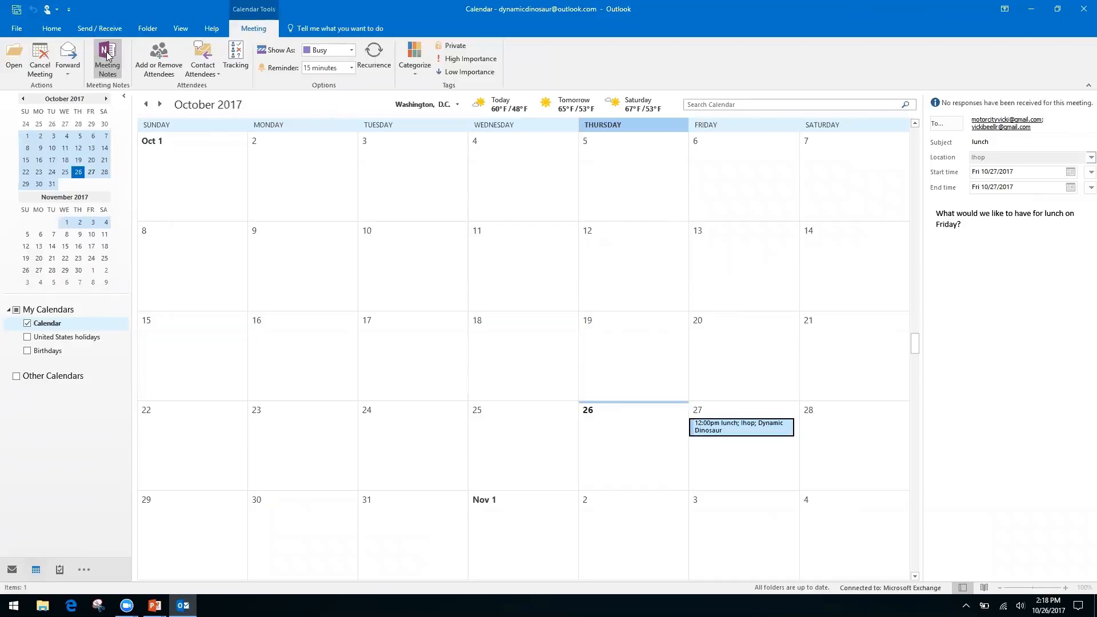
Step: Open Meeting Notes for the lunch meeting and choose 'Take notes on your own'
{"action": "left_click", "coordinate": [106, 53]}
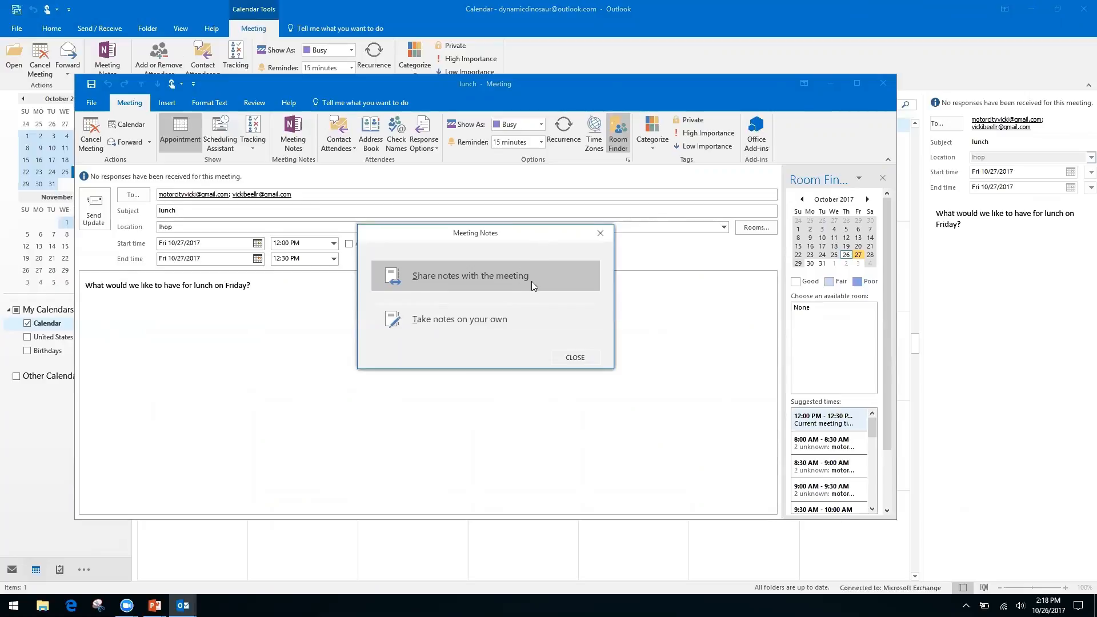
{"action": "left_click", "coordinate": [452, 320]}
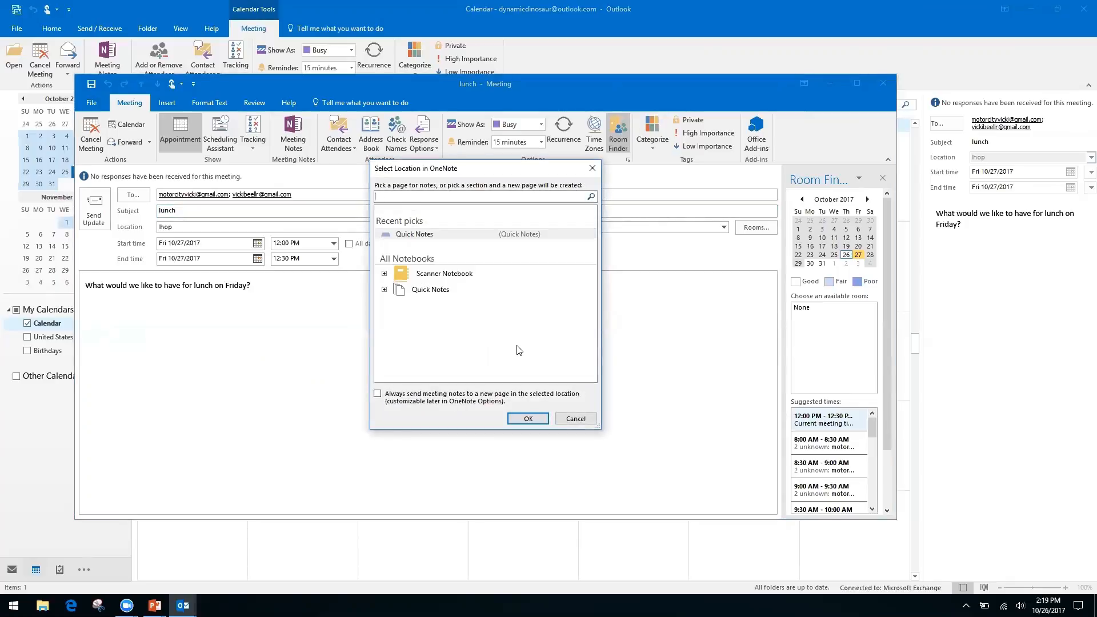
Step: File the lunch notes in the Quick Notes section under the Quick Notes notebook
{"action": "left_click", "coordinate": [431, 290]}
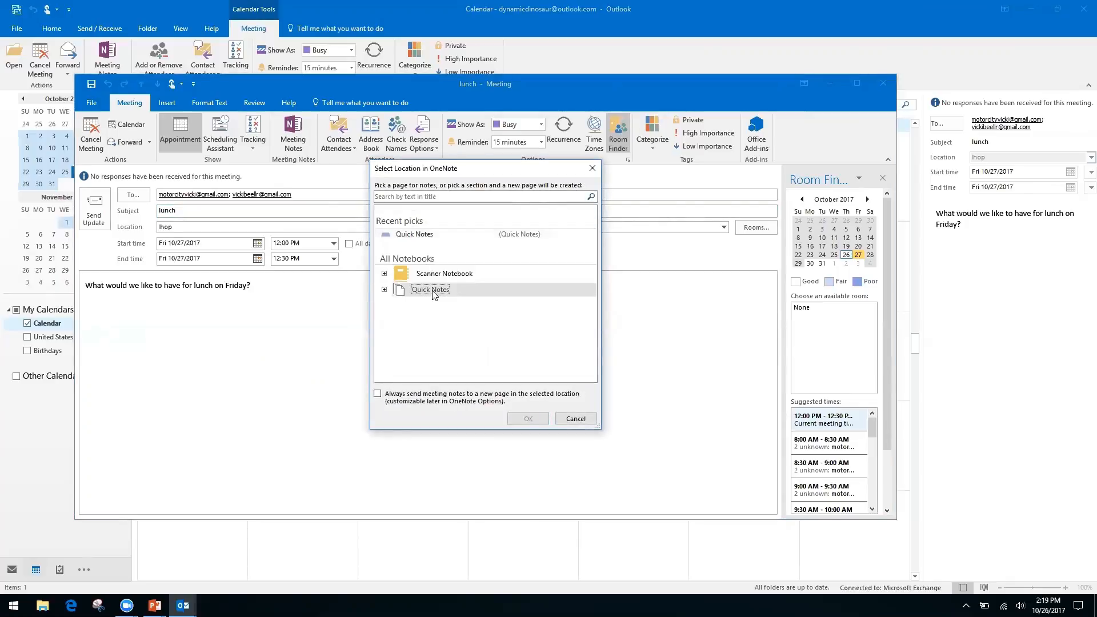
{"action": "left_click", "coordinate": [385, 289]}
{"action": "left_click", "coordinate": [440, 304]}
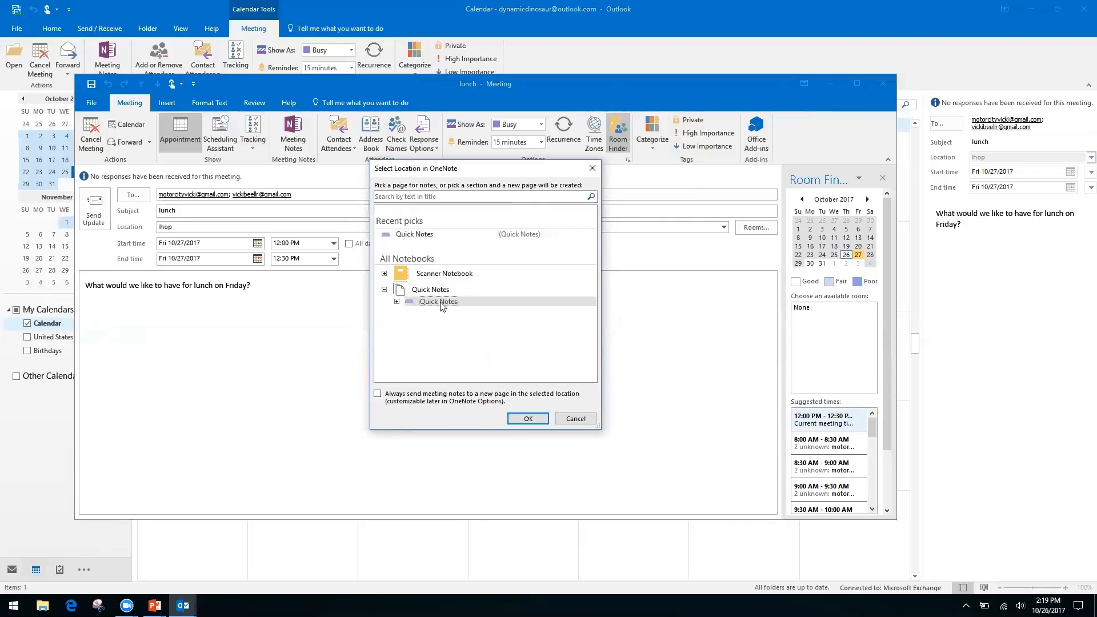
{"action": "left_click", "coordinate": [526, 421]}
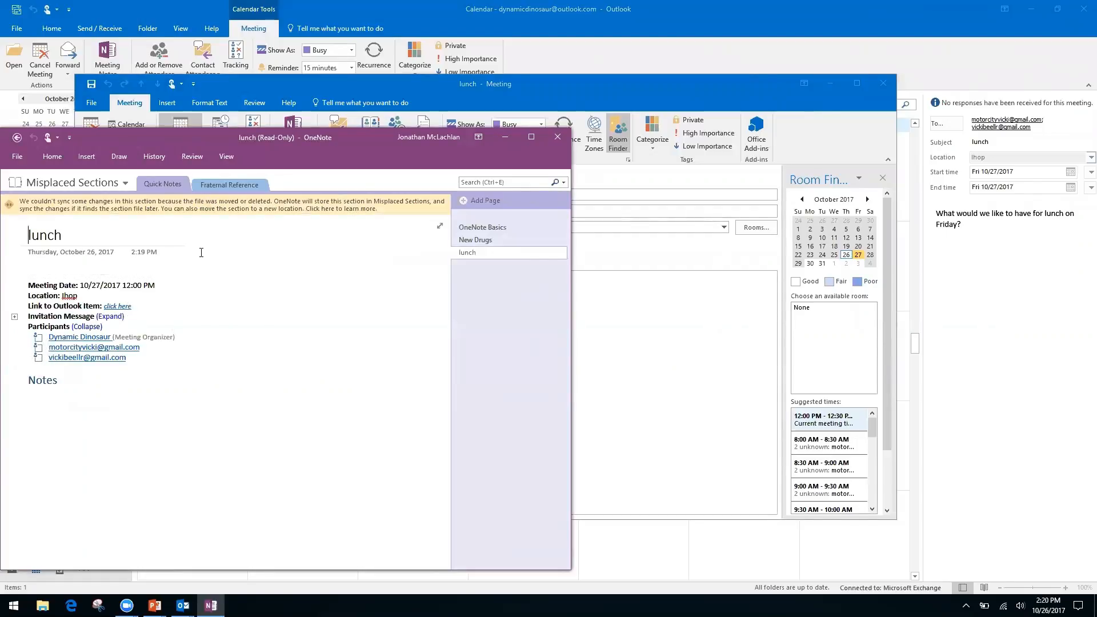
Step: Click around the read-only lunch page, then go back to the empty Quick Notes section
{"action": "left_click", "coordinate": [54, 266]}
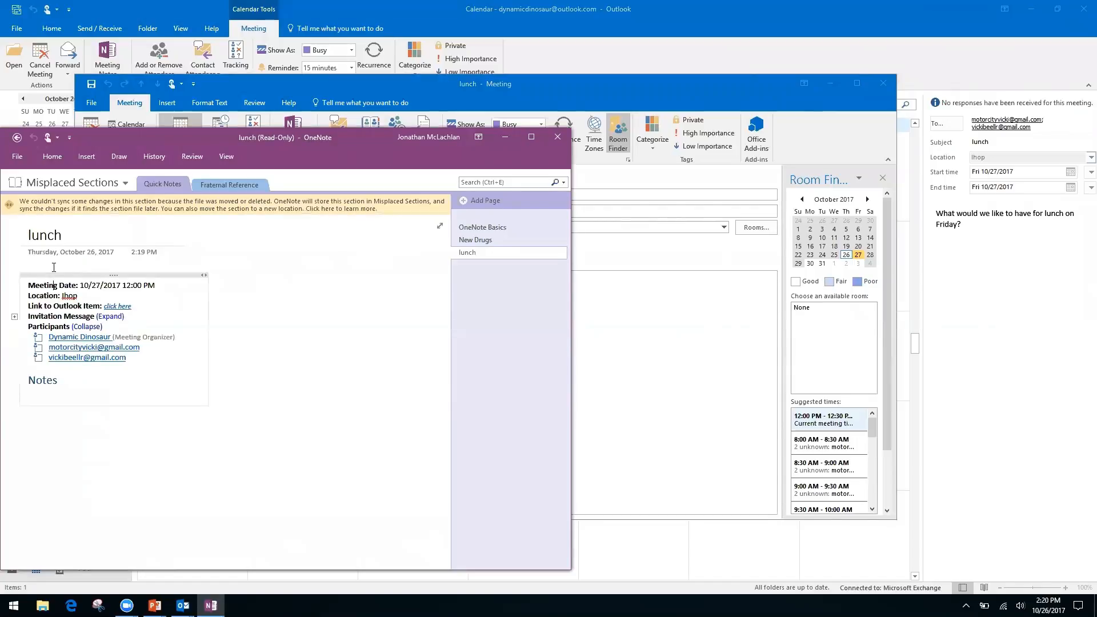
{"action": "left_click", "coordinate": [85, 438]}
{"action": "right_click", "coordinate": [76, 379]}
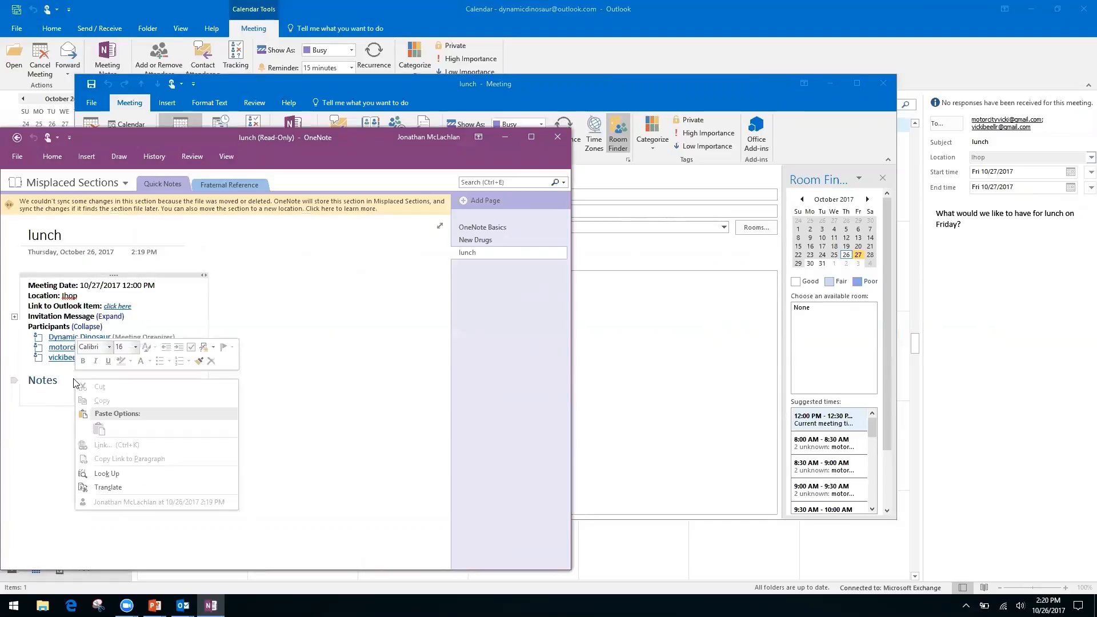
{"action": "left_click", "coordinate": [312, 403]}
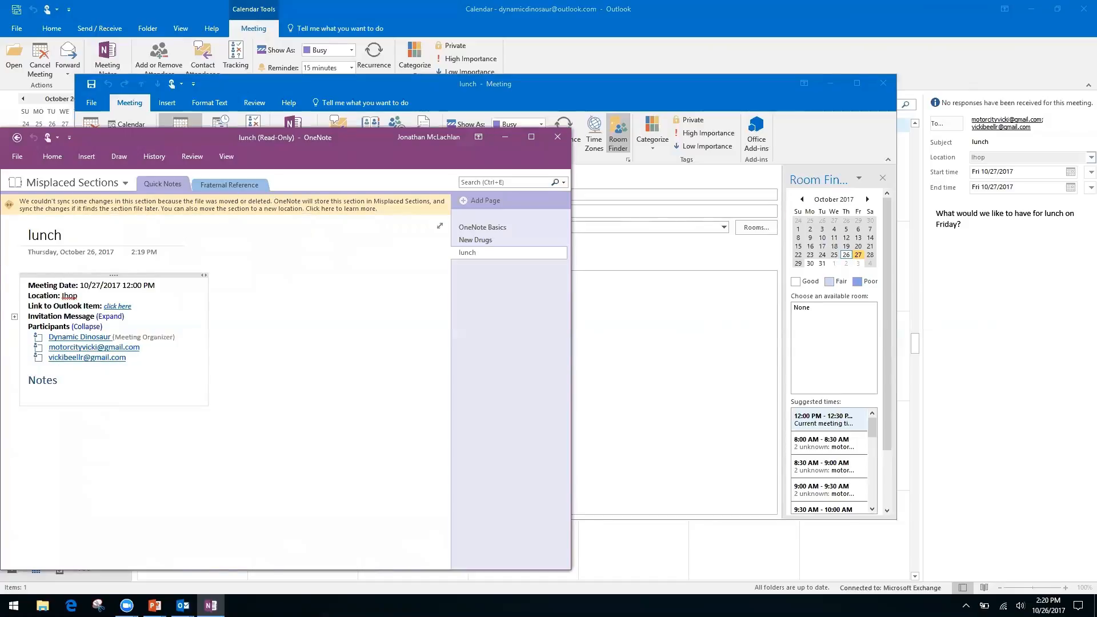
{"action": "left_click", "coordinate": [116, 461]}
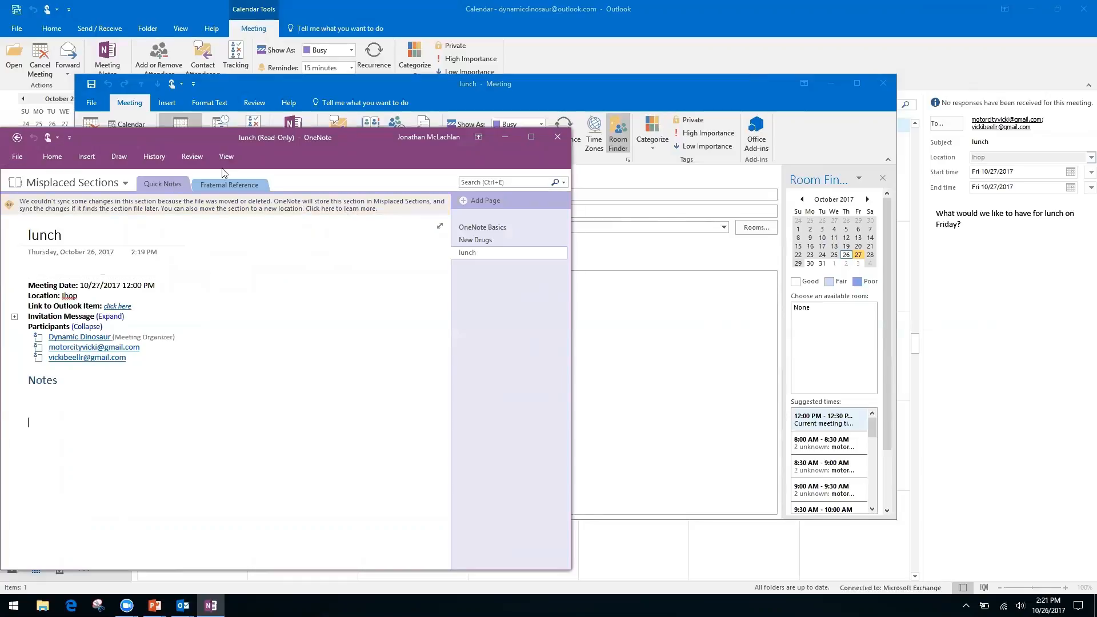
{"action": "left_click", "coordinate": [17, 139]}
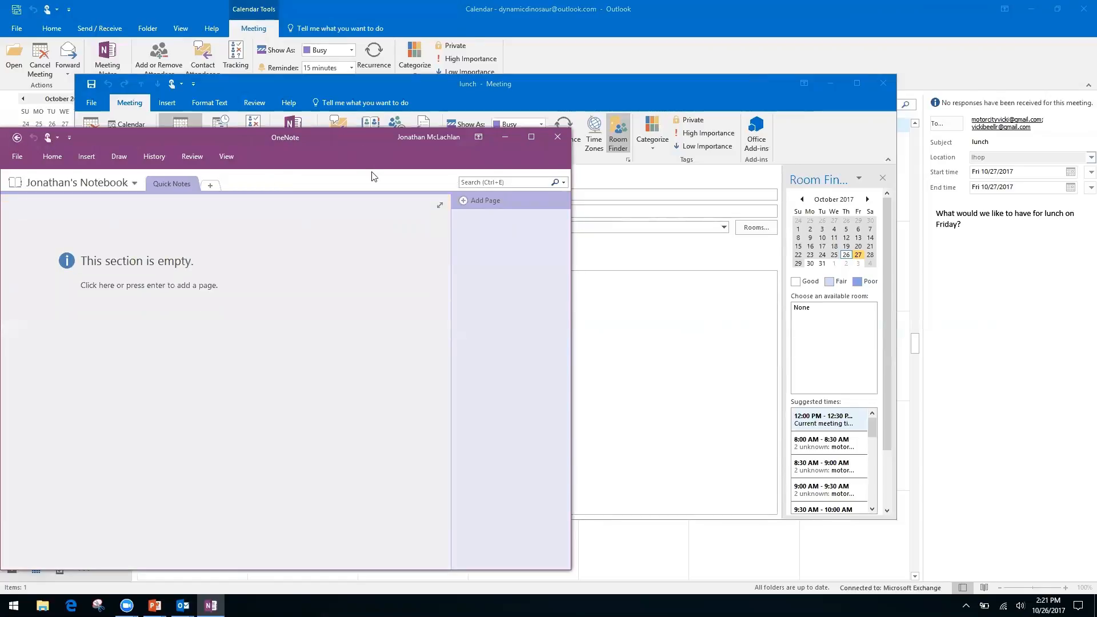
Step: Close OneNote and the meeting, reopen the October 27 lunch meeting, and choose private meeting notes
{"action": "left_click", "coordinate": [558, 137]}
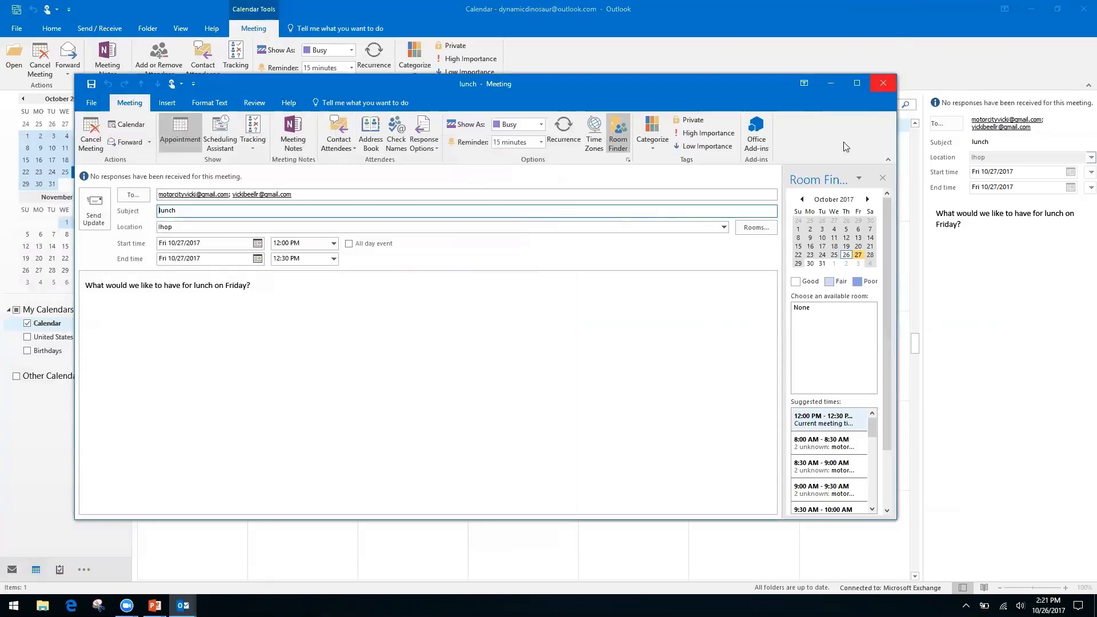
{"action": "left_click", "coordinate": [883, 84]}
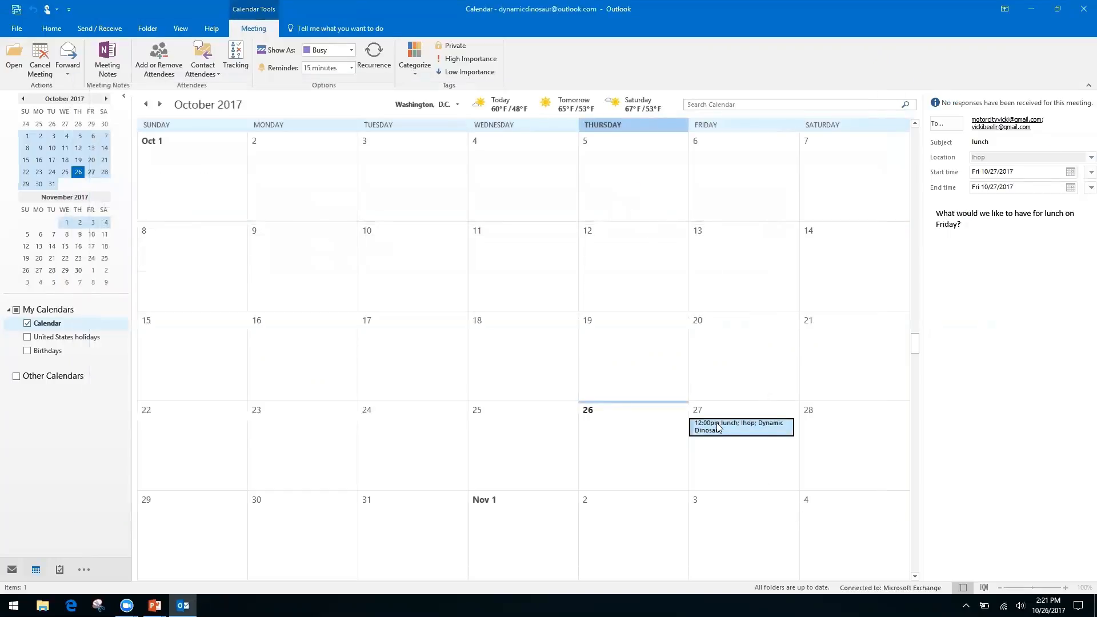
{"action": "double_click", "coordinate": [715, 426]}
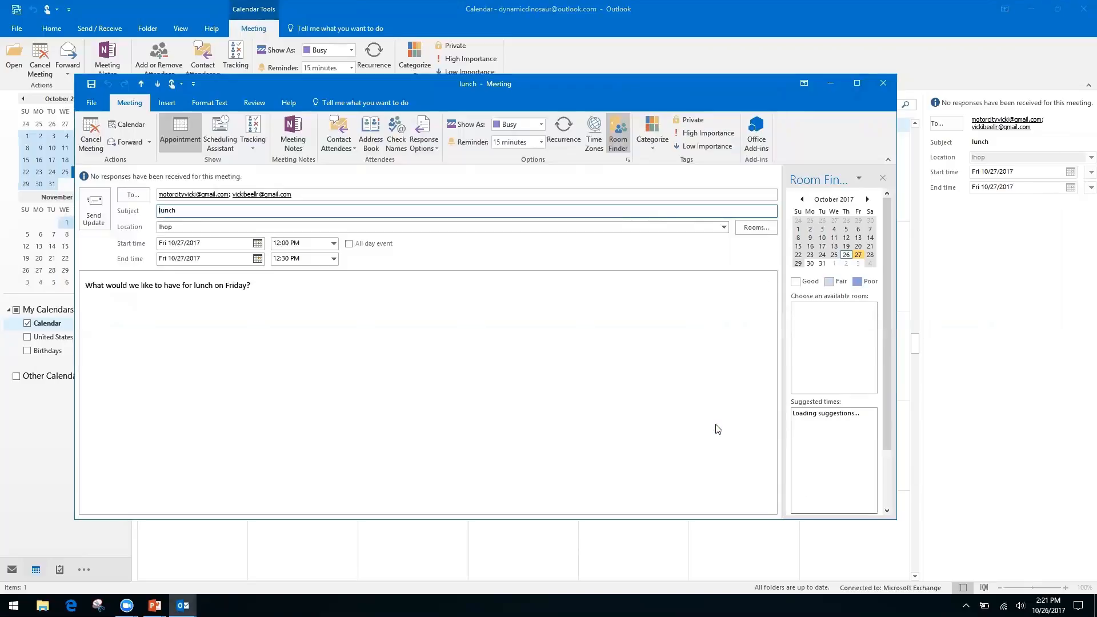
{"action": "left_click", "coordinate": [293, 136]}
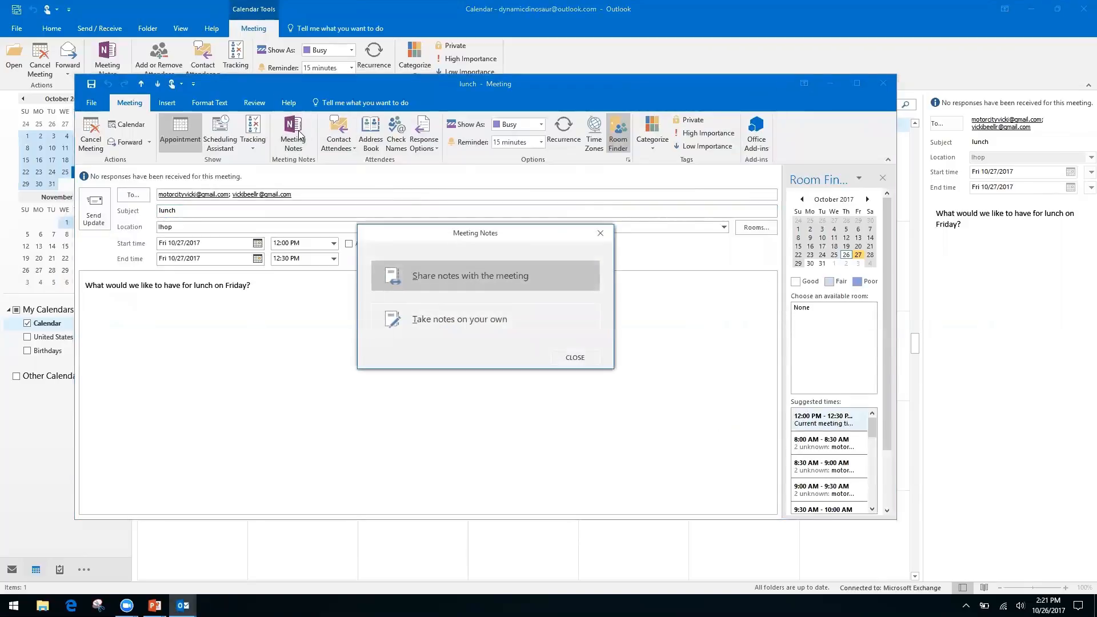
{"action": "left_click", "coordinate": [495, 325]}
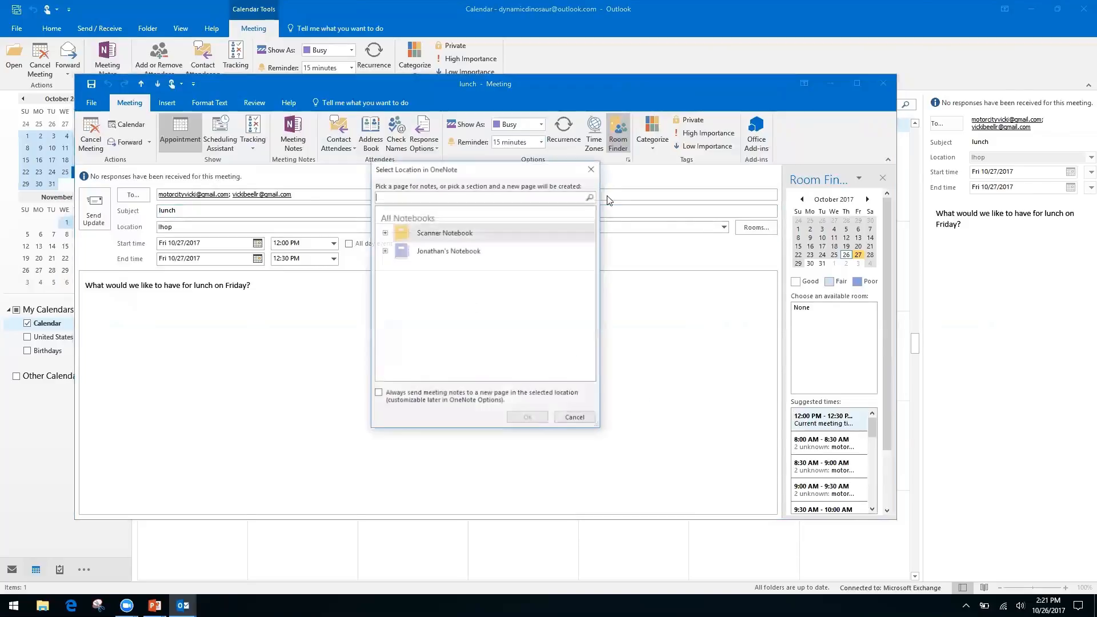
Step: Save the notes to the personal notebook's Quick Notes section instead of the Scanner Notebook
{"action": "left_click", "coordinate": [384, 232]}
{"action": "left_click", "coordinate": [384, 232]}
{"action": "left_click", "coordinate": [384, 251]}
{"action": "left_click", "coordinate": [437, 265]}
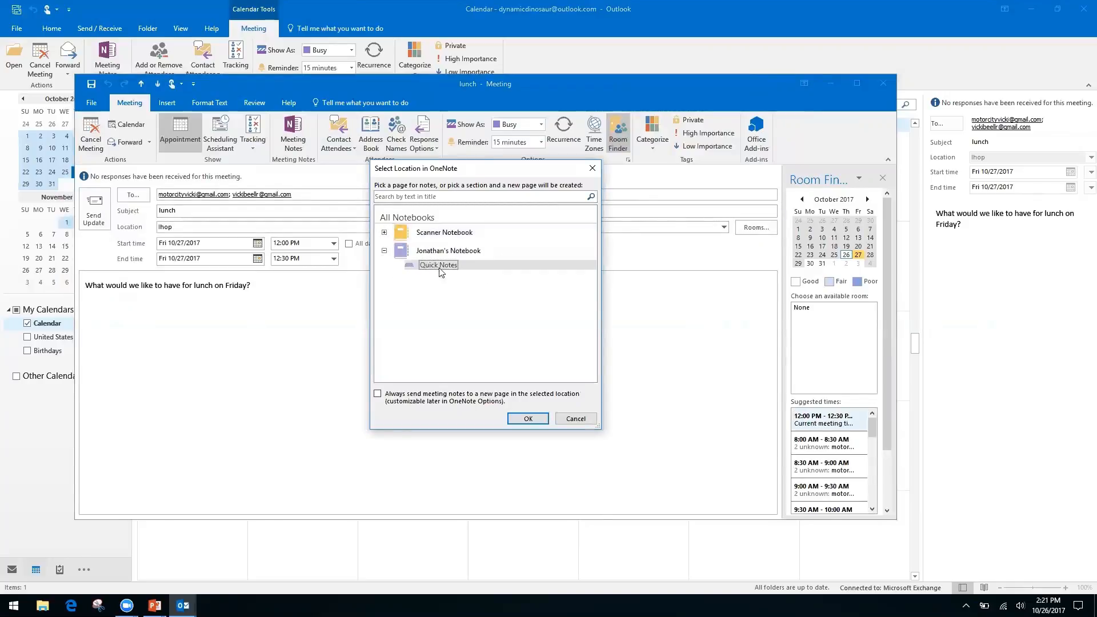
{"action": "left_click", "coordinate": [528, 419]}
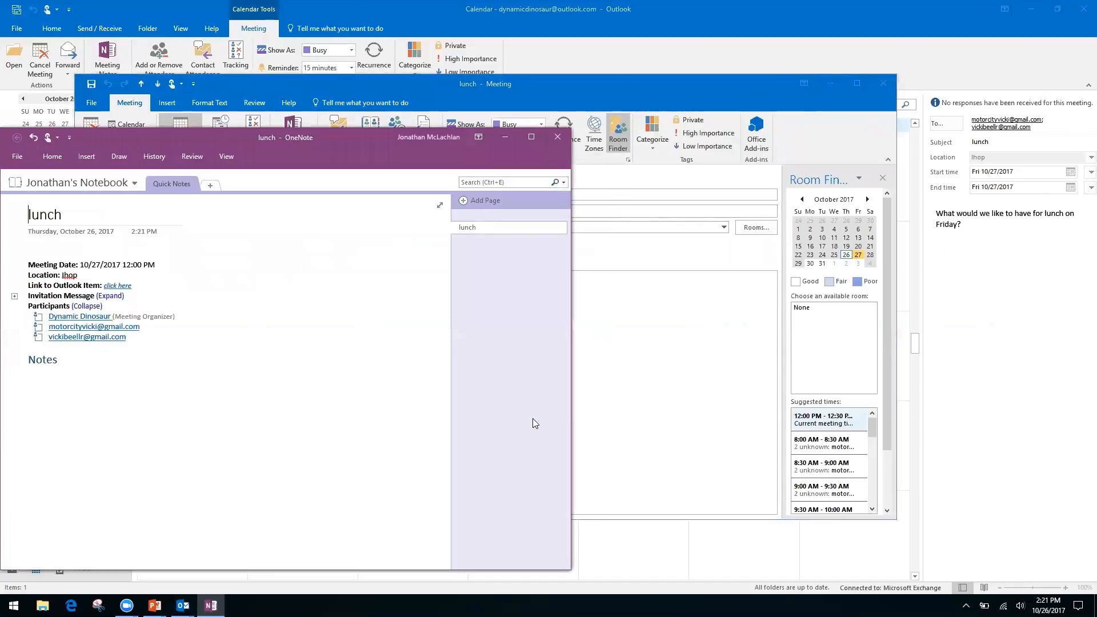
Step: Close the OneNote lunch page and then the lunch meeting window
{"action": "left_click", "coordinate": [560, 139]}
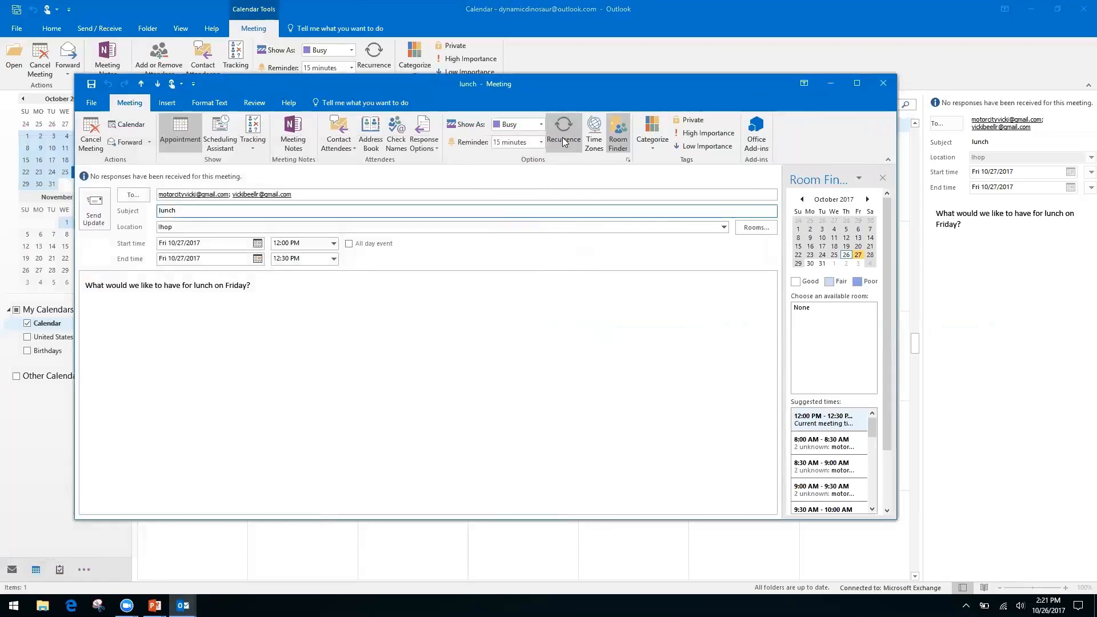
{"action": "left_click", "coordinate": [884, 83]}
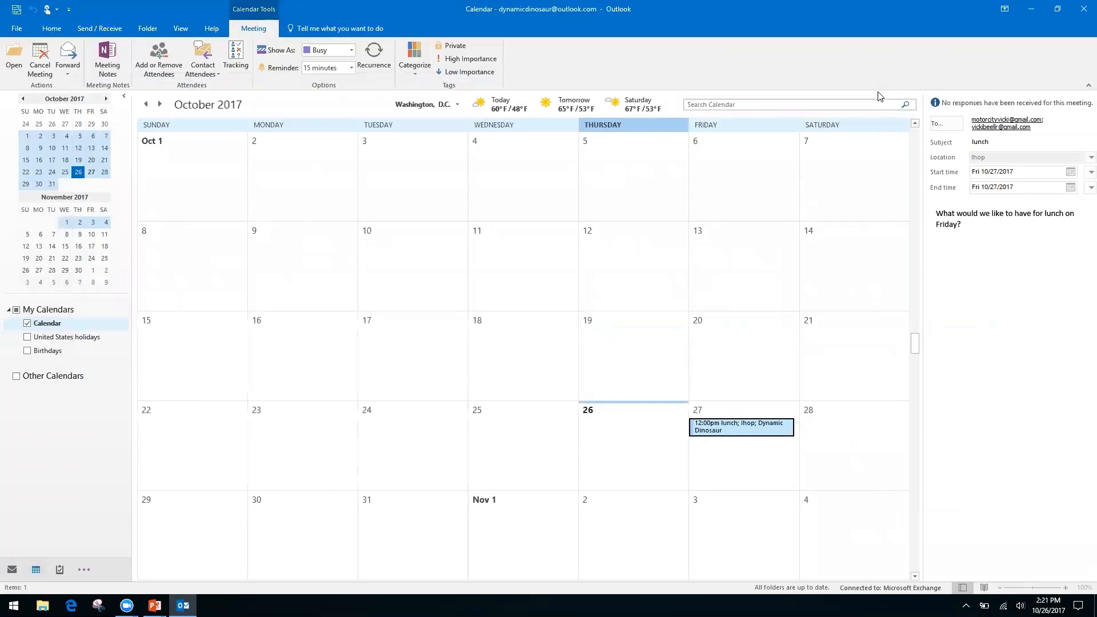
Step: Advance the PowerPoint slideshow to the 'Quicksteps, Rules, and Search Folders' slide, then return to Outlook
{"action": "key", "text": "alt+Tab"}
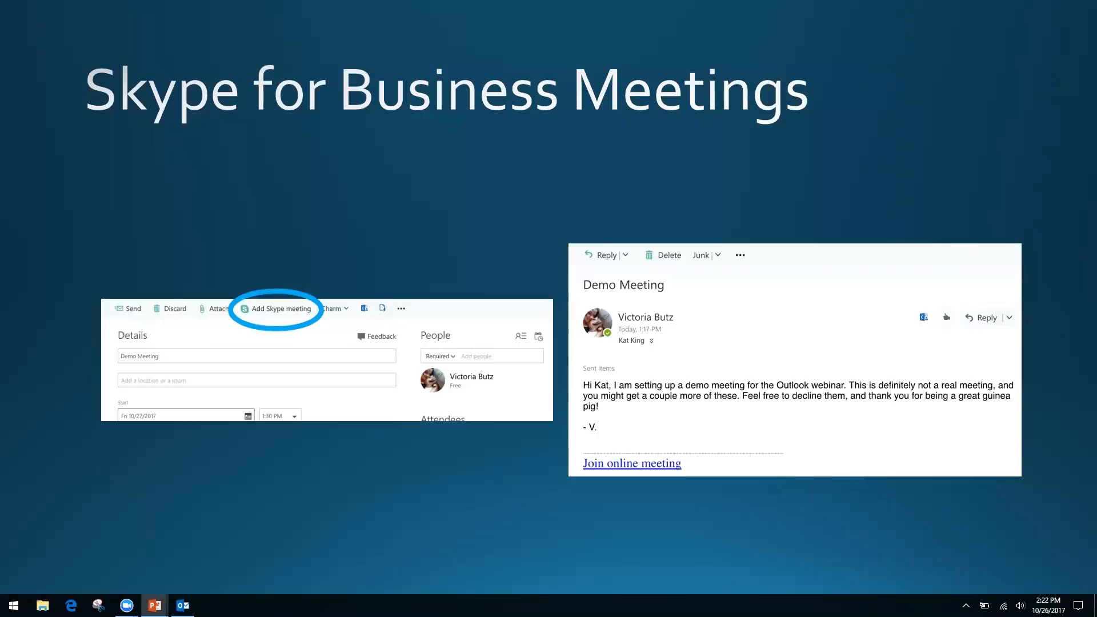
{"action": "key", "text": "Right"}
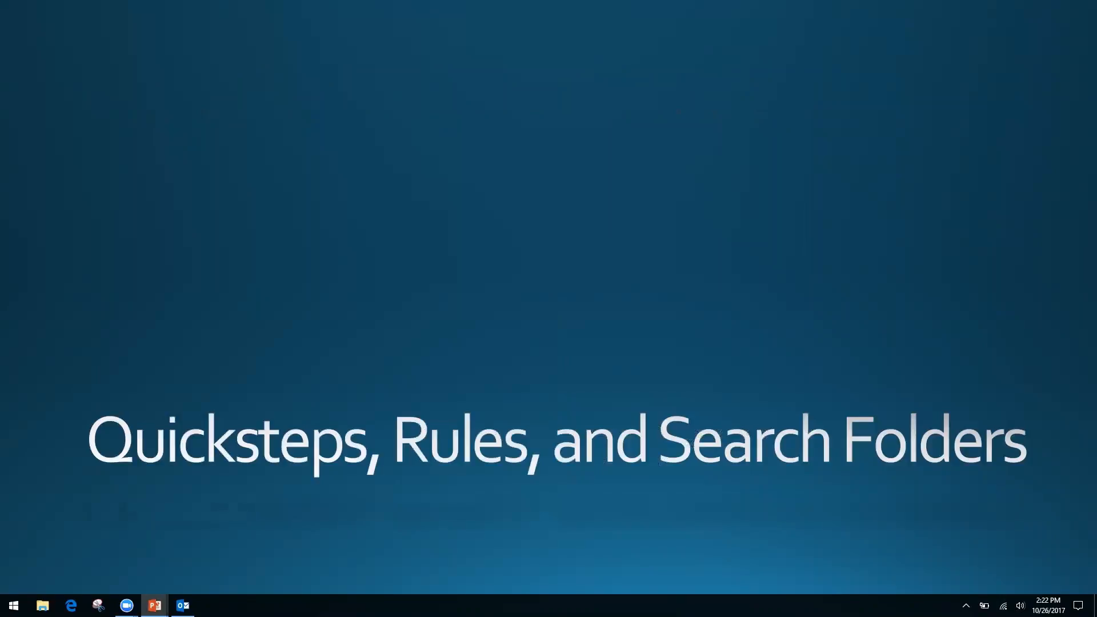
{"action": "key", "text": "alt+Tab"}
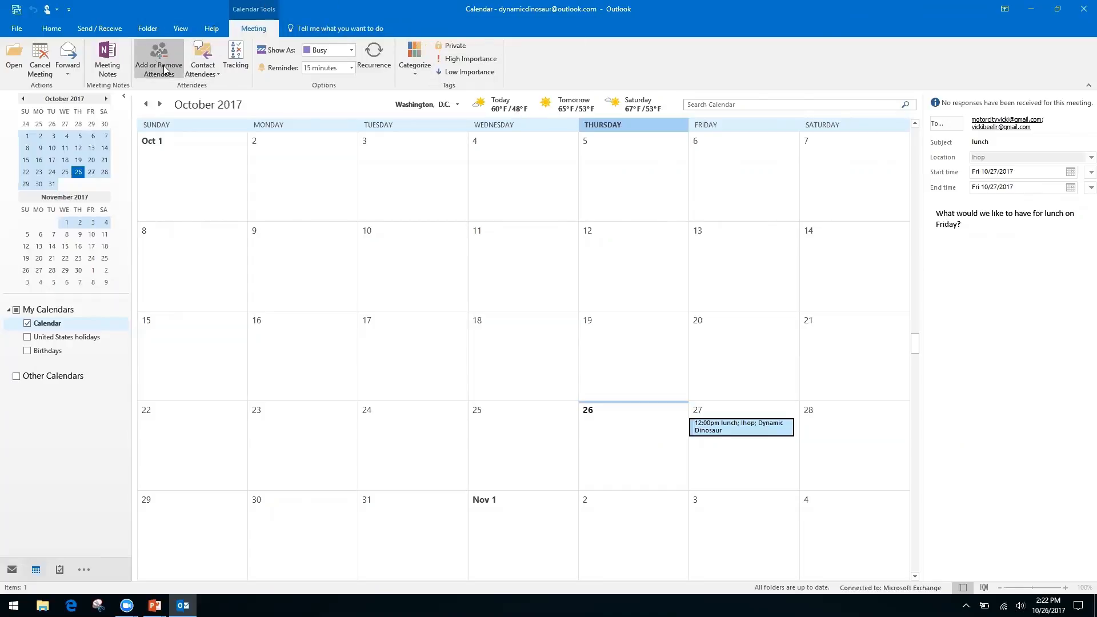
Step: Bring up the Home ribbon calendar commands for a Share Calendar invitation with Availability only
{"action": "left_click", "coordinate": [52, 28]}
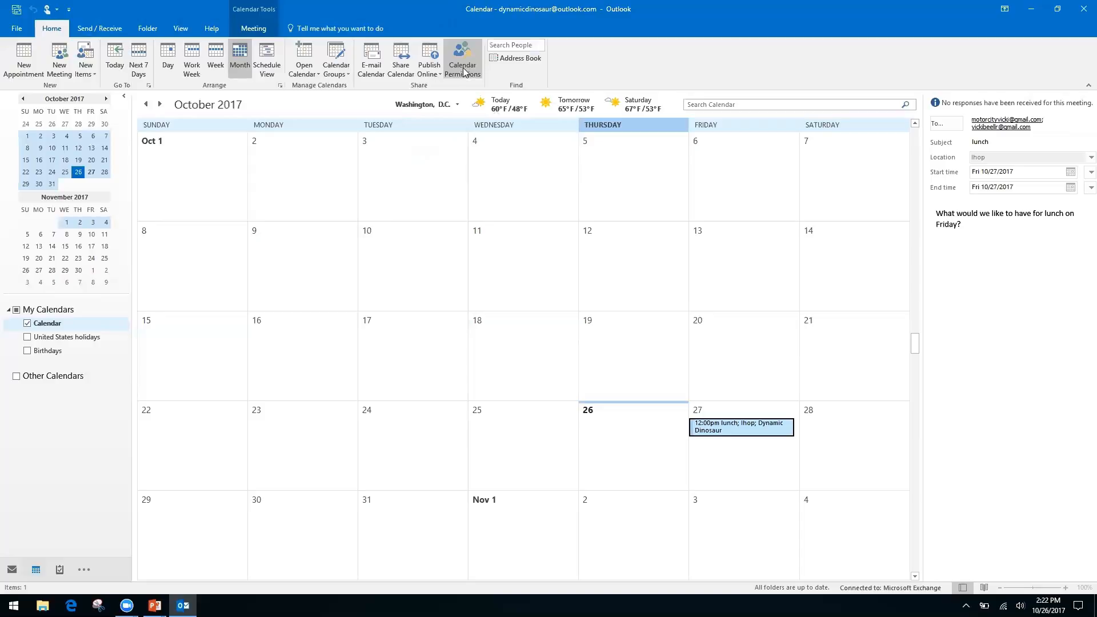
{"action": "right_click", "coordinate": [393, 68]}
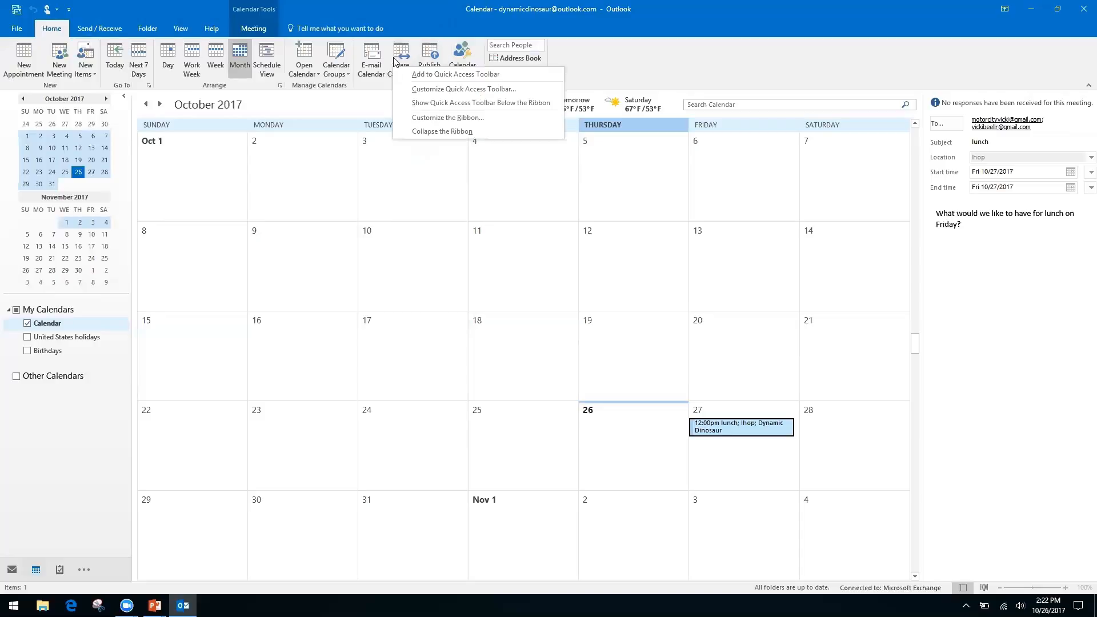
{"action": "left_click", "coordinate": [402, 55]}
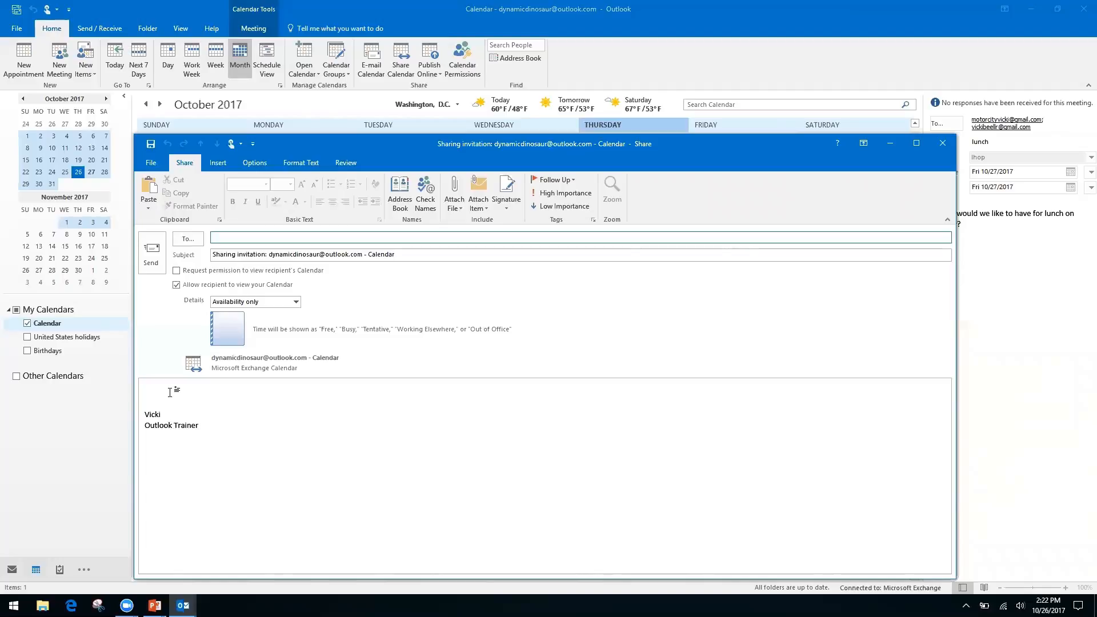
Step: Toggle the request for the recipient's calendar and click into the subject and body
{"action": "left_click", "coordinate": [177, 271]}
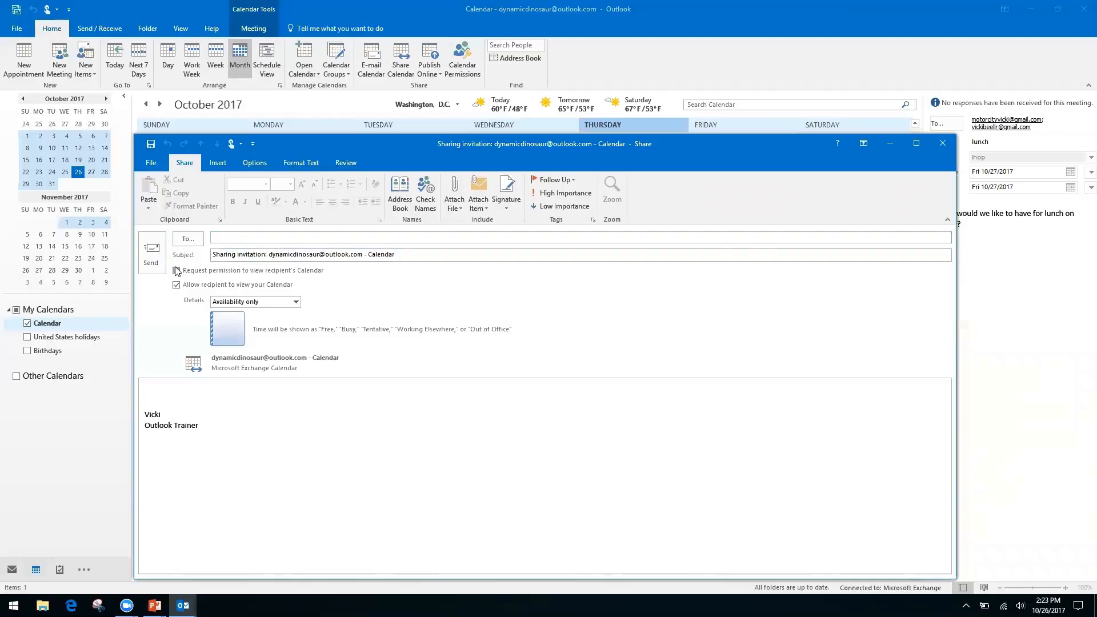
{"action": "left_click", "coordinate": [176, 271]}
{"action": "left_click", "coordinate": [224, 255]}
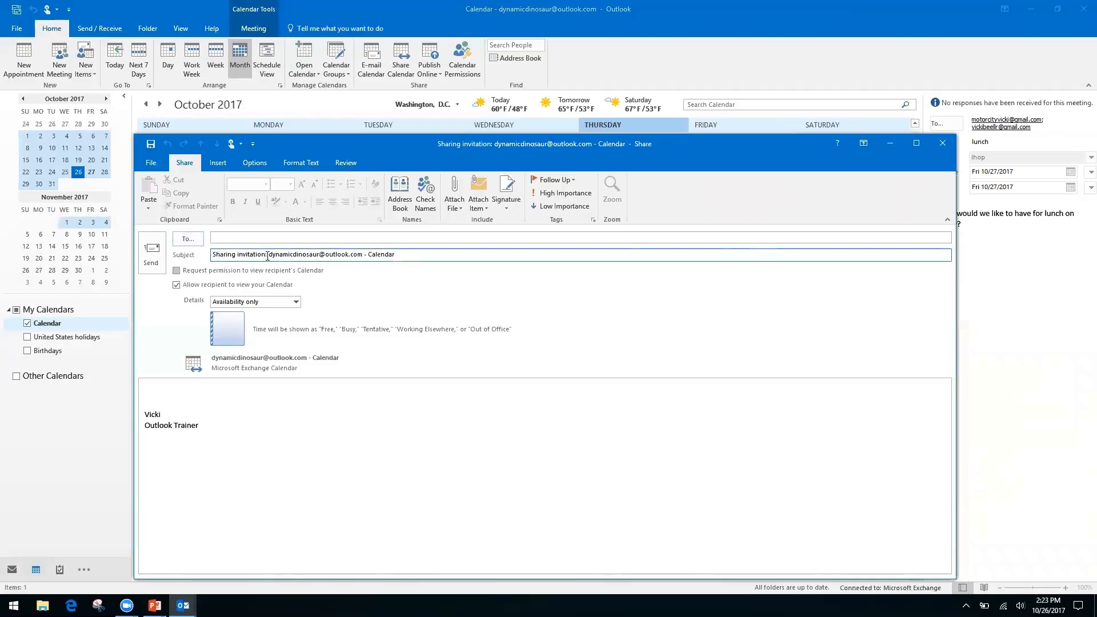
{"action": "left_click", "coordinate": [177, 271]}
{"action": "left_click", "coordinate": [266, 254]}
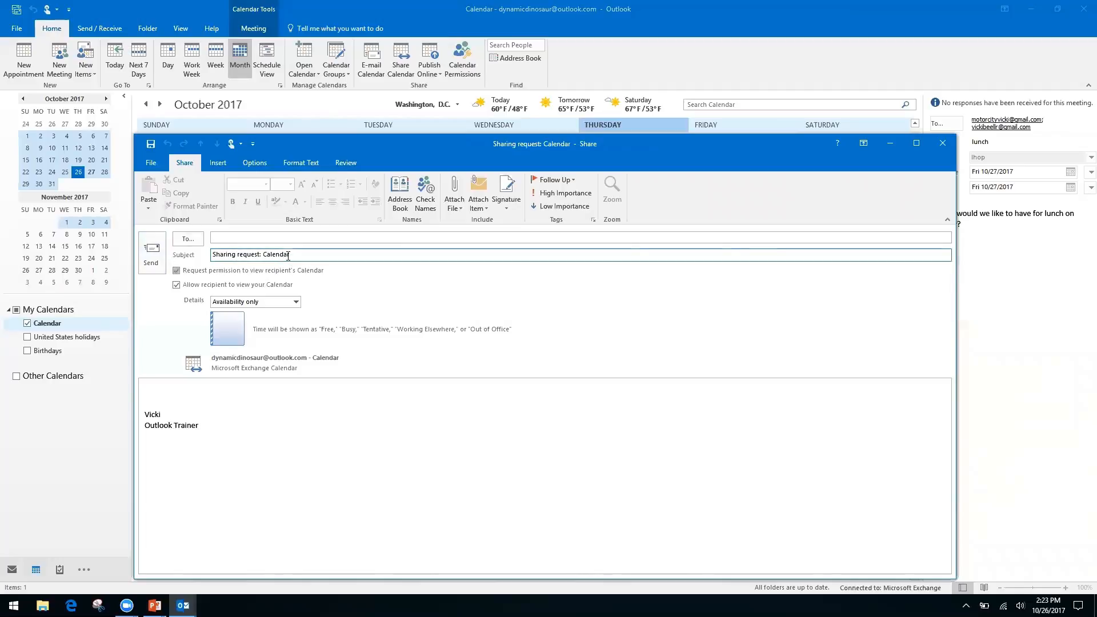
{"action": "left_click", "coordinate": [182, 388]}
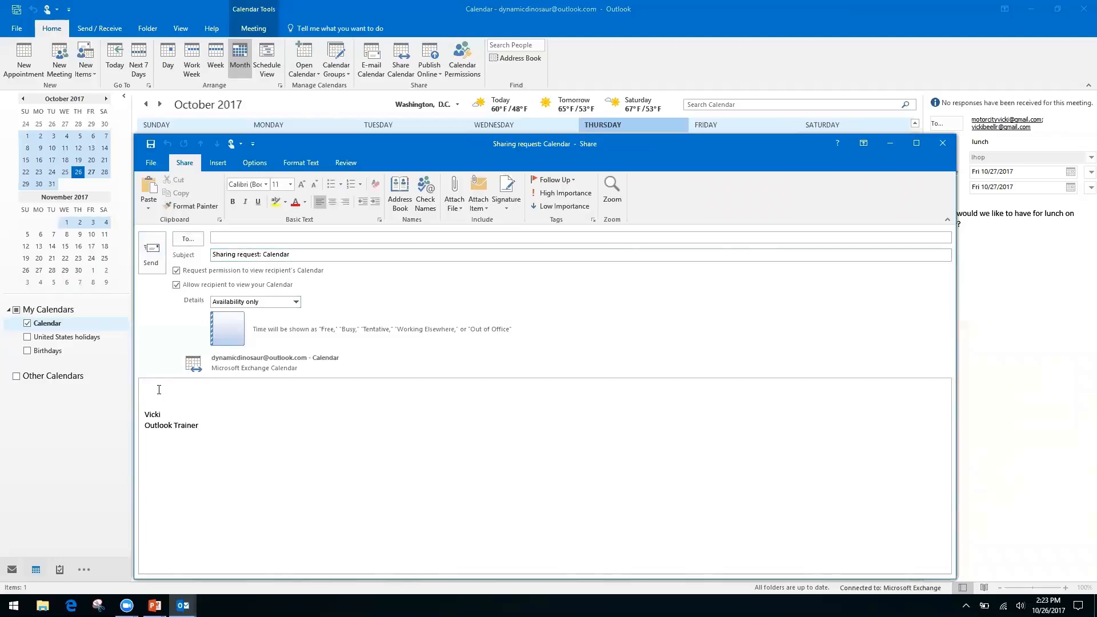
Step: Keep Availability only details, then close the sharing request without saving
{"action": "left_click", "coordinate": [296, 302]}
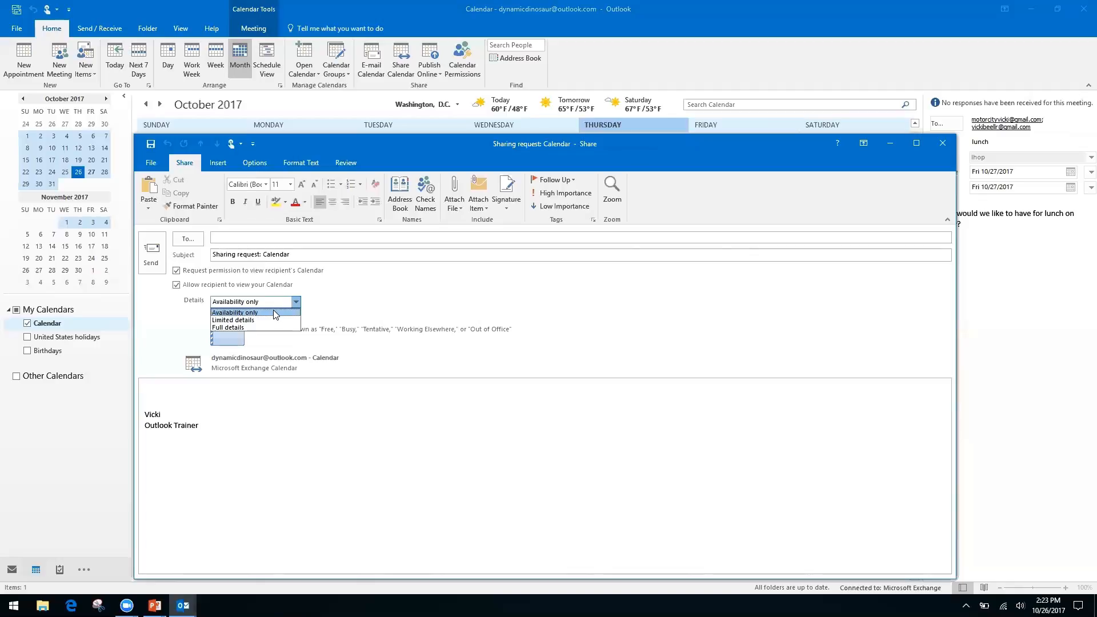
{"action": "left_click", "coordinate": [346, 293]}
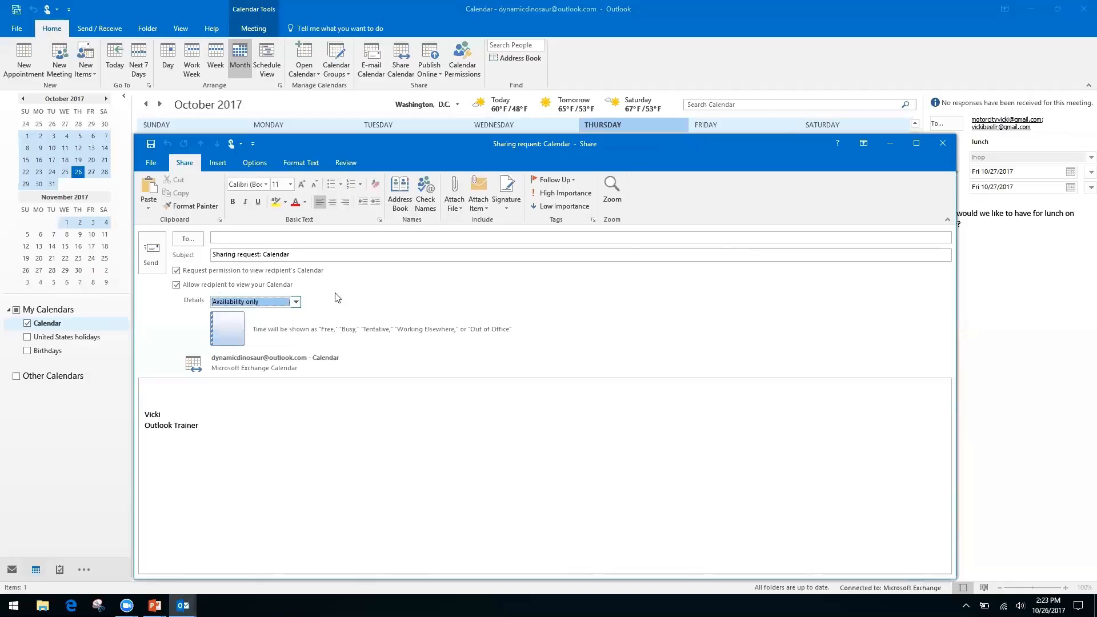
{"action": "left_click", "coordinate": [176, 270]}
{"action": "left_click", "coordinate": [942, 143]}
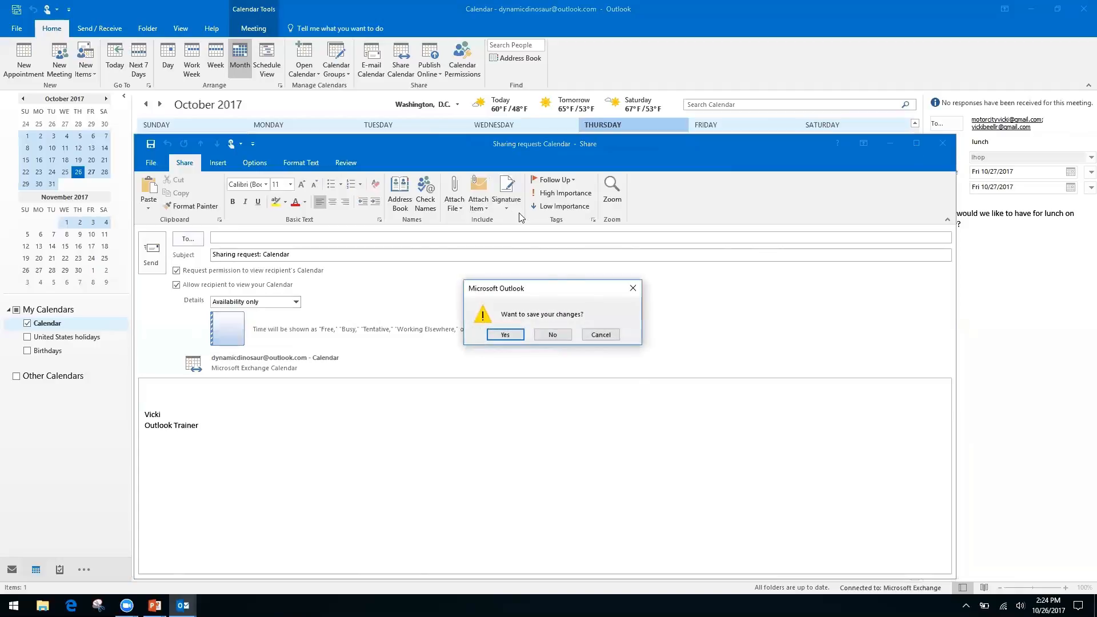
{"action": "left_click", "coordinate": [552, 335]}
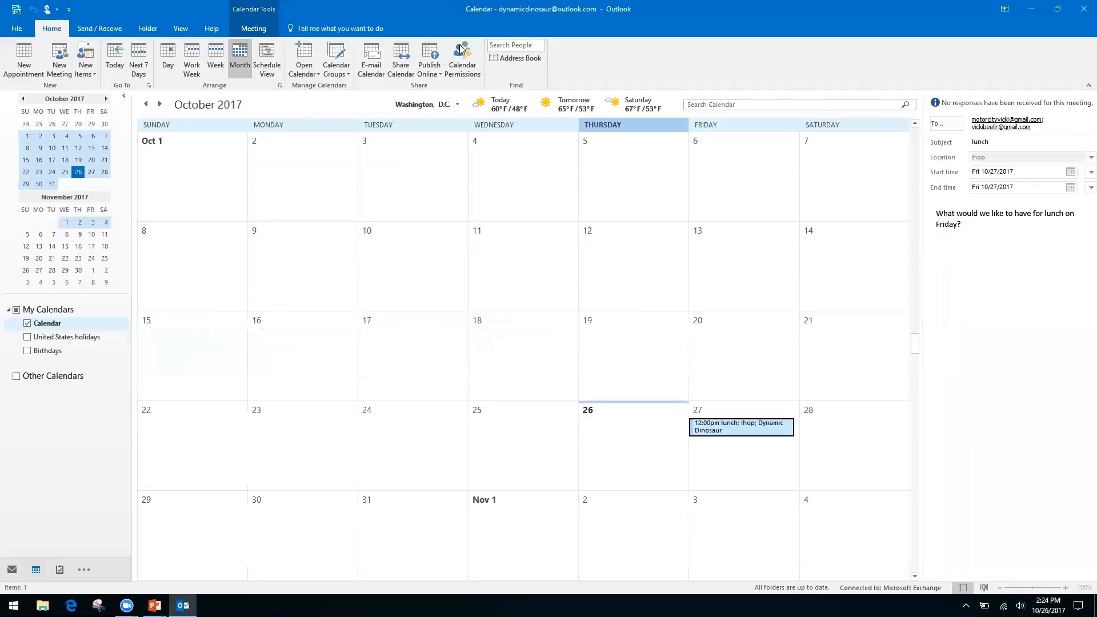
{"action": "left_click", "coordinate": [463, 52]}
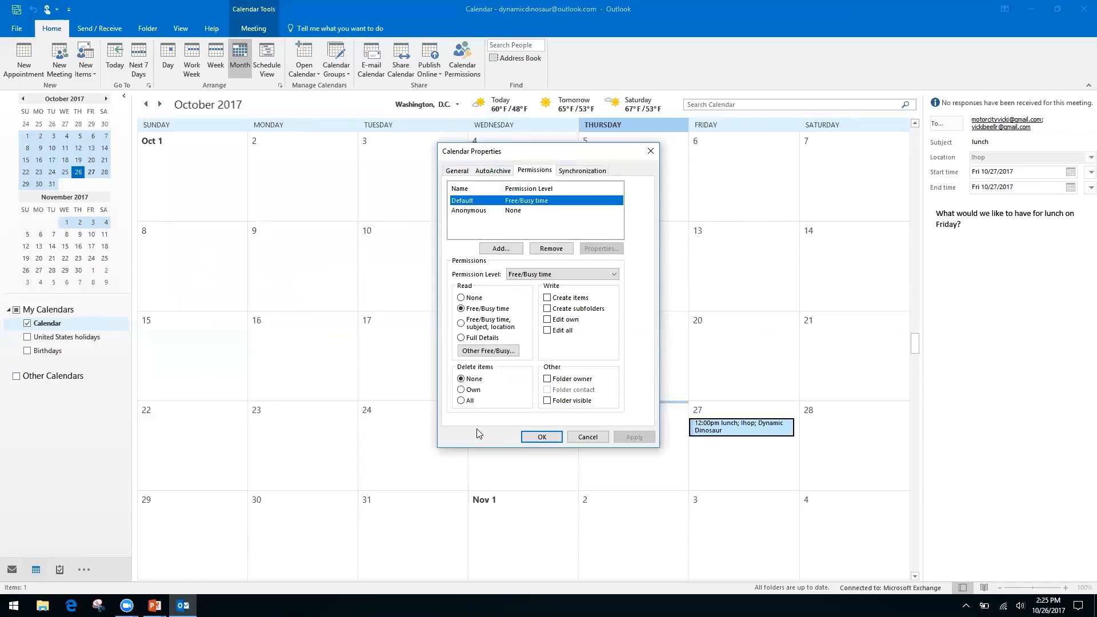
{"action": "left_click", "coordinate": [650, 150]}
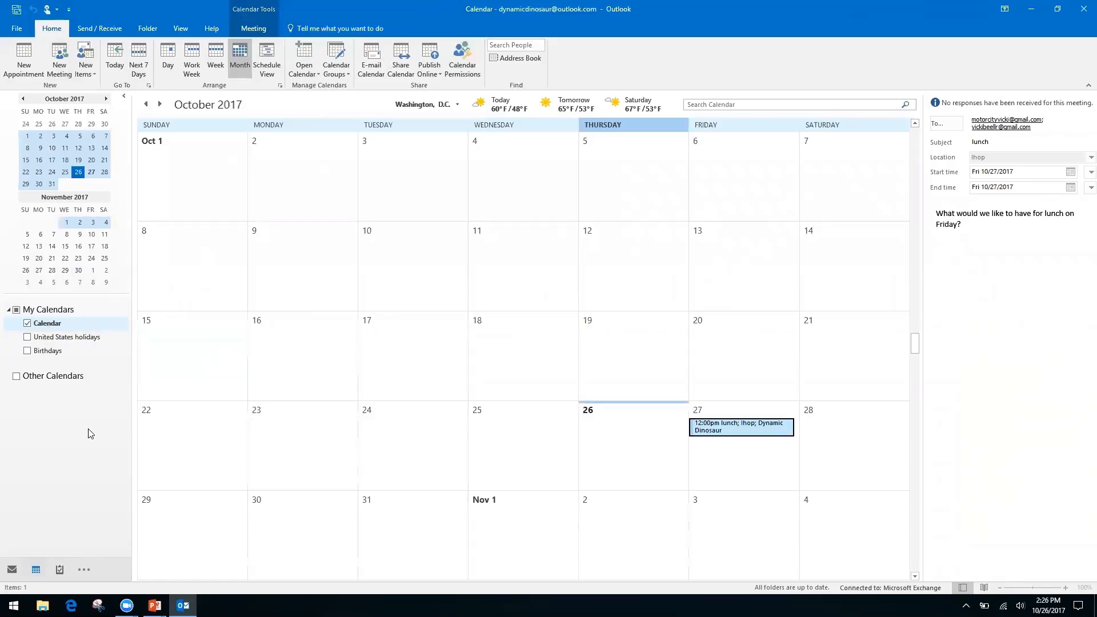
{"action": "key", "text": "alt+Tab"}
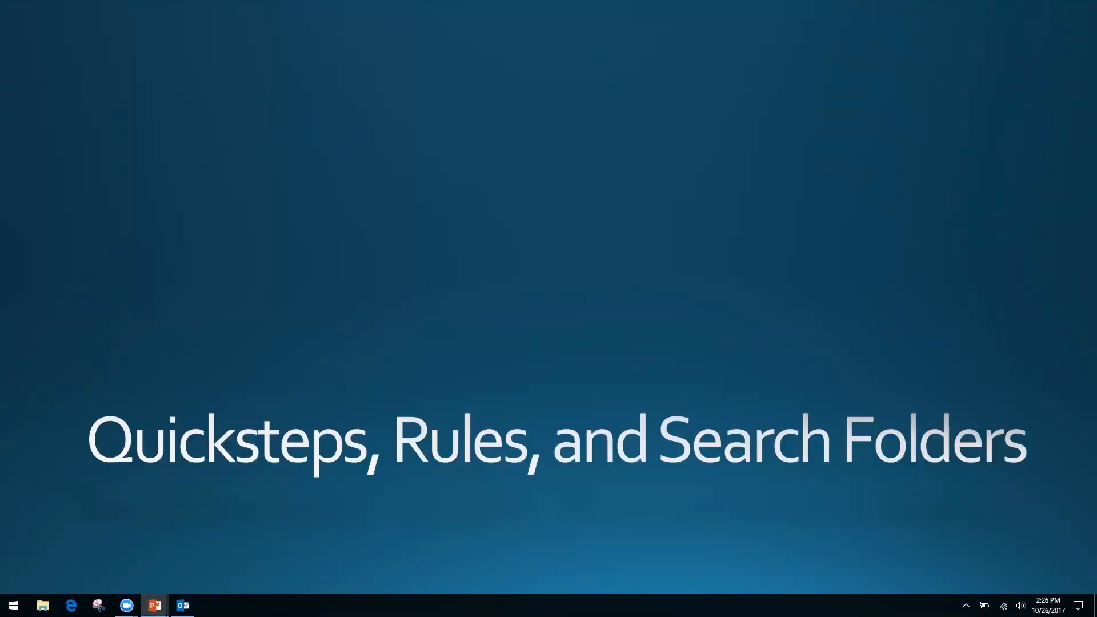
{"action": "key", "text": "alt+Tab"}
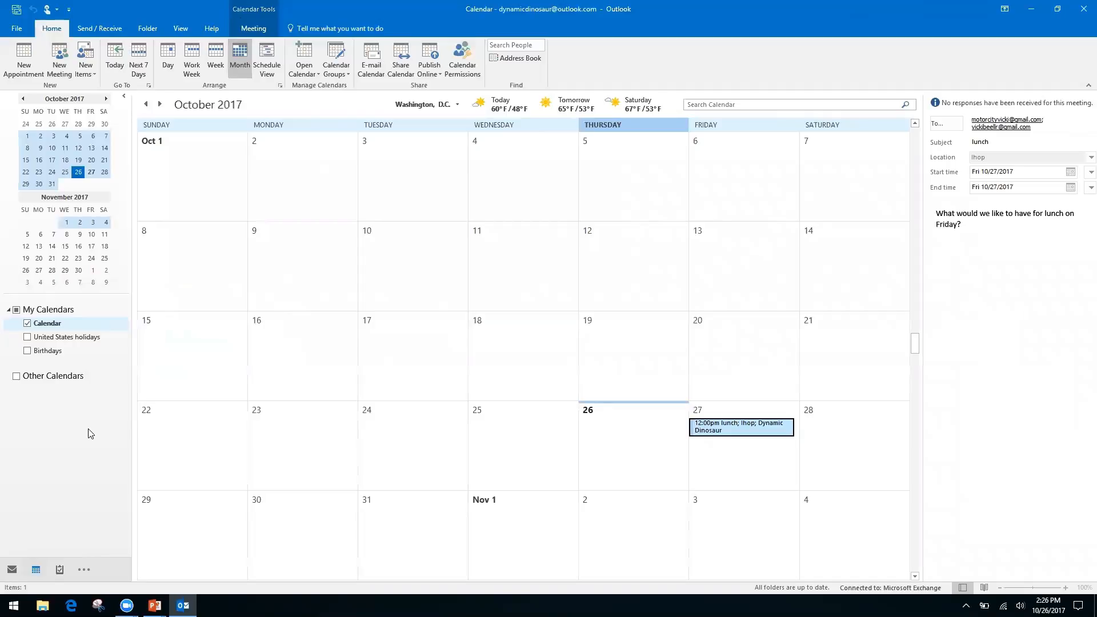
{"action": "key", "text": "ctrl+1"}
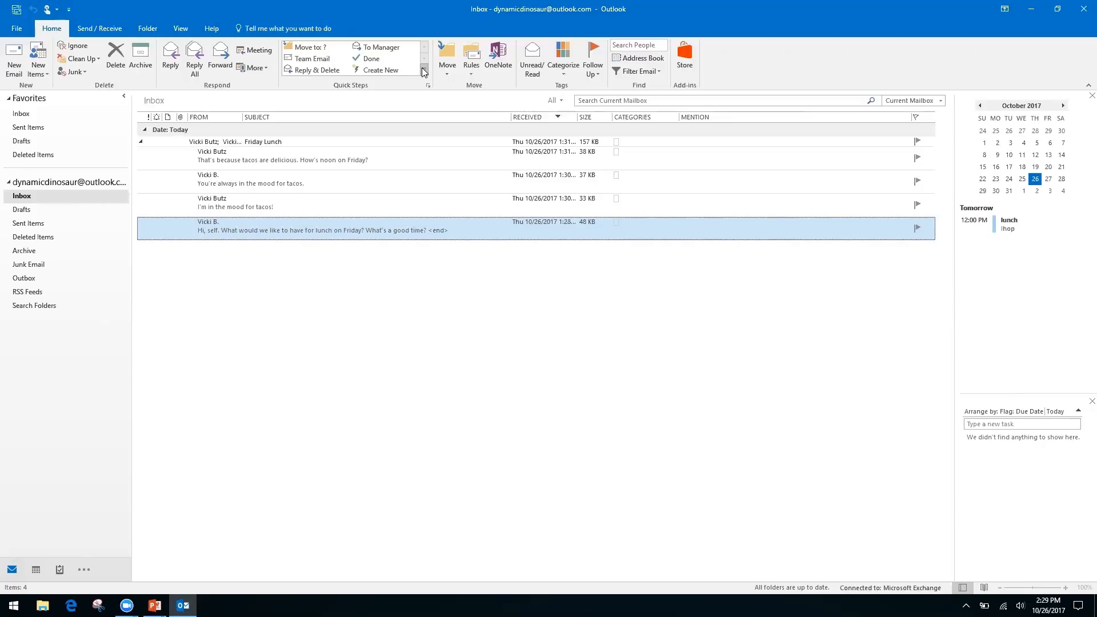
Step: Create a new custom quick step named 'Request'
{"action": "left_click", "coordinate": [425, 69]}
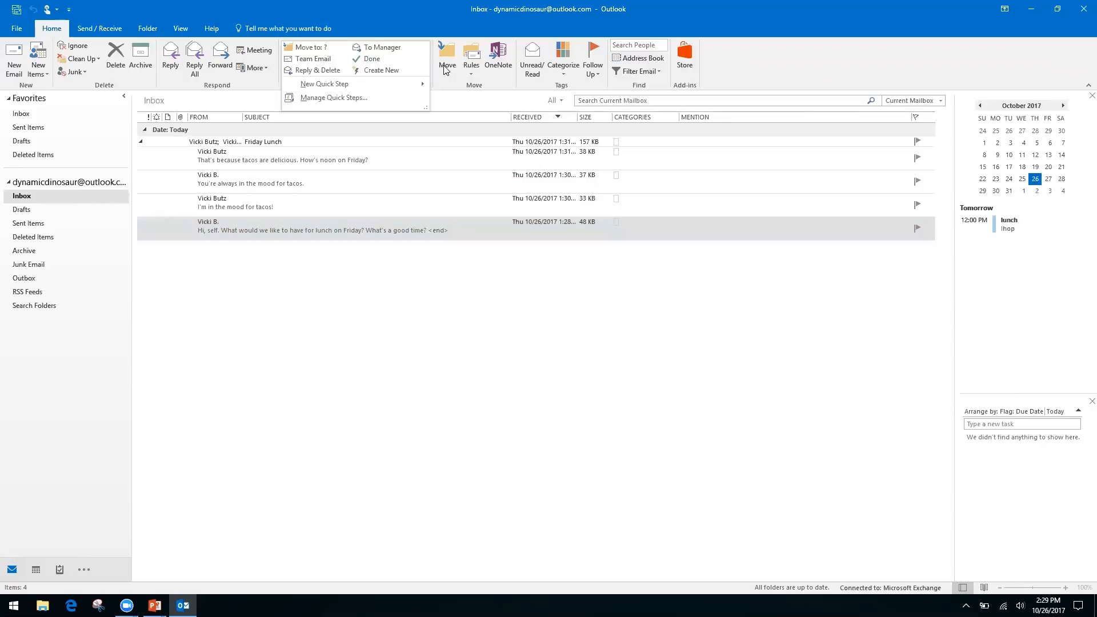
{"action": "left_click", "coordinate": [445, 68]}
{"action": "left_click", "coordinate": [405, 19]}
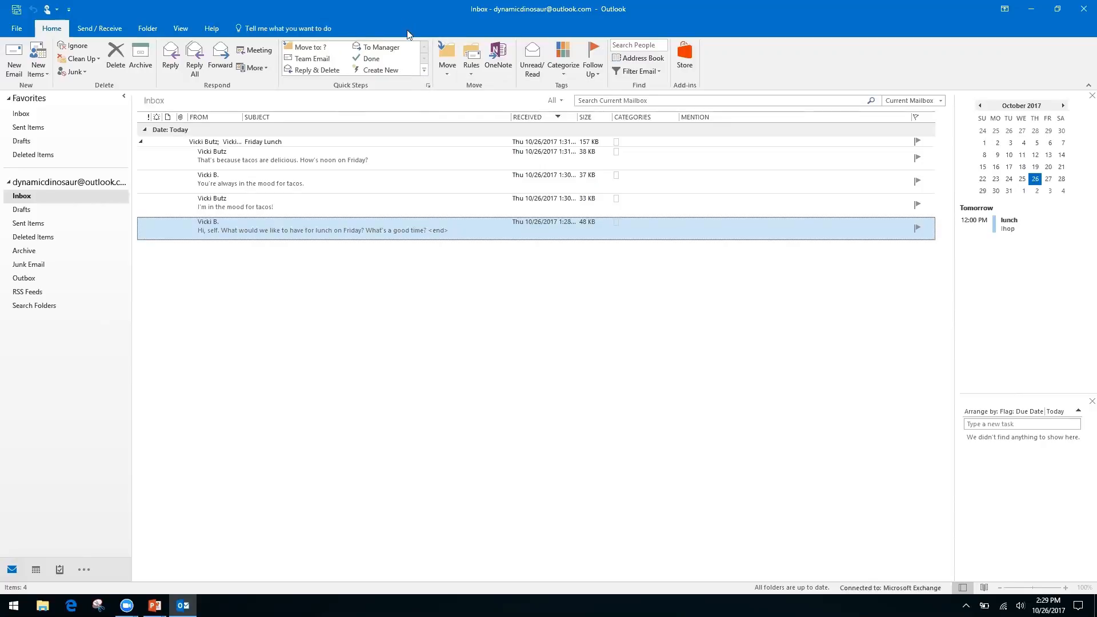
{"action": "left_click", "coordinate": [424, 71]}
{"action": "mouse_move", "coordinate": [320, 87]}
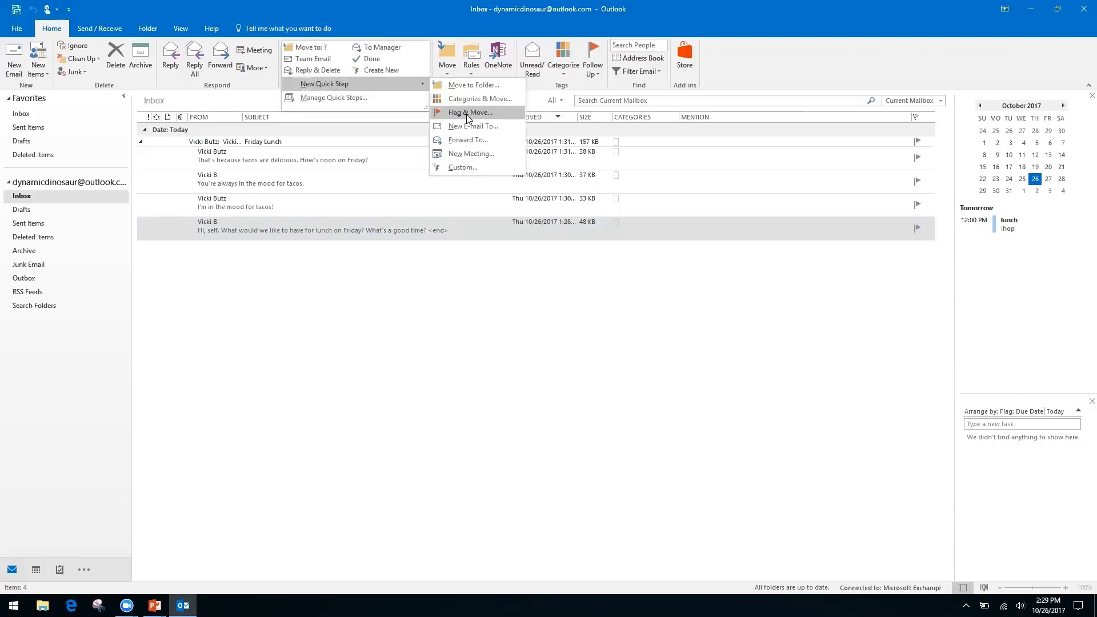
{"action": "left_click", "coordinate": [461, 168]}
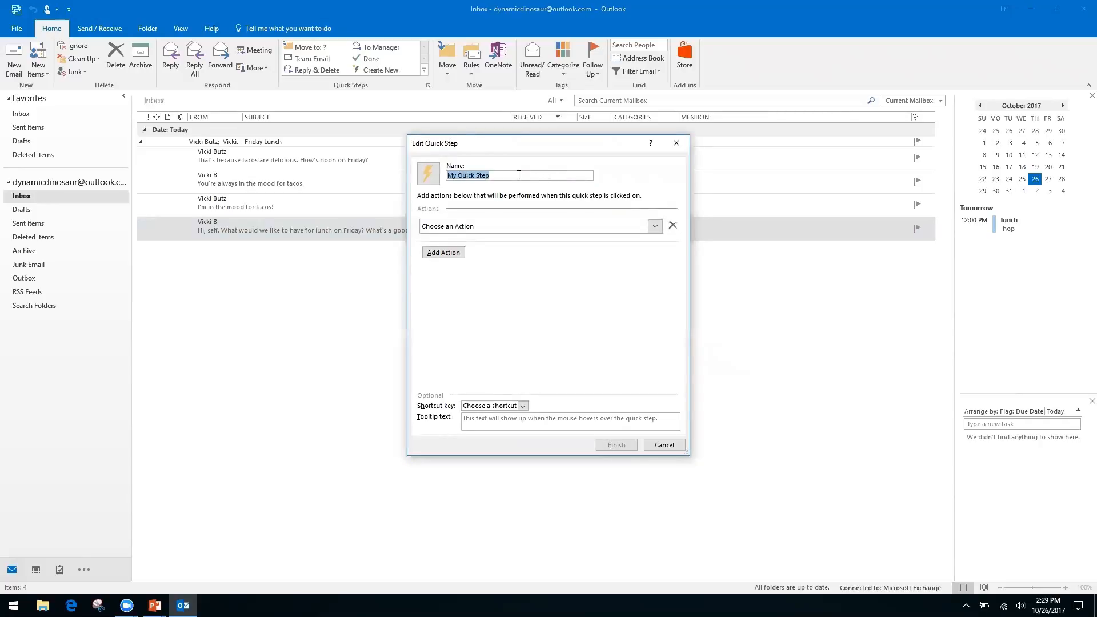
{"action": "type", "text": "Request"}
Step: Give it a Reply action whose text thanks the sender and says the request is being processed
{"action": "left_click", "coordinate": [652, 227]}
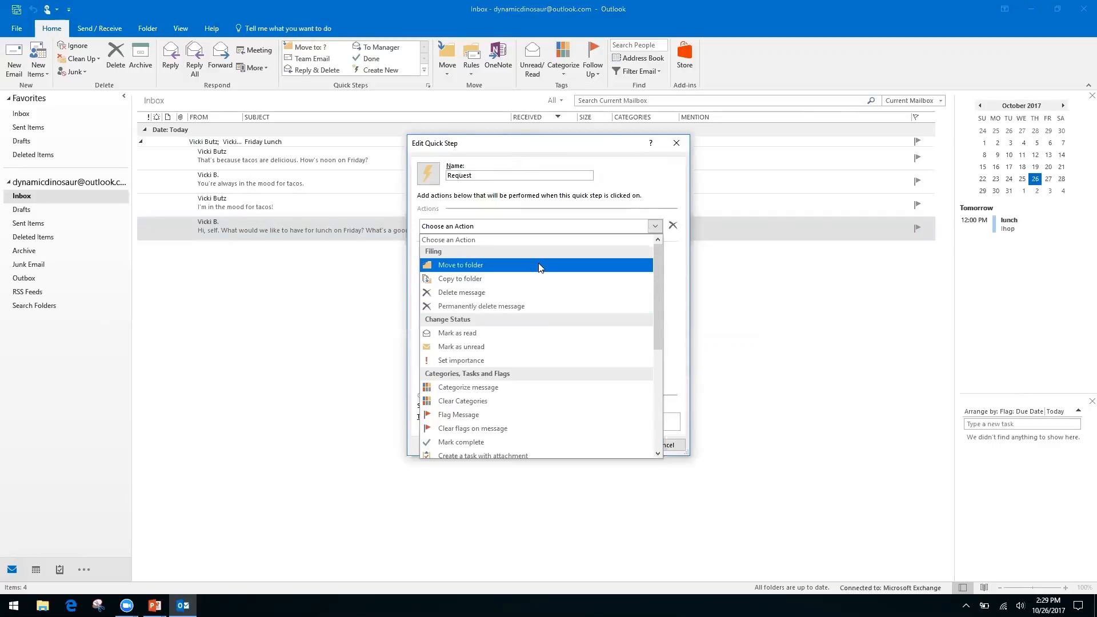
{"action": "left_click_drag", "start_coordinate": [656, 280], "coordinate": [656, 394]}
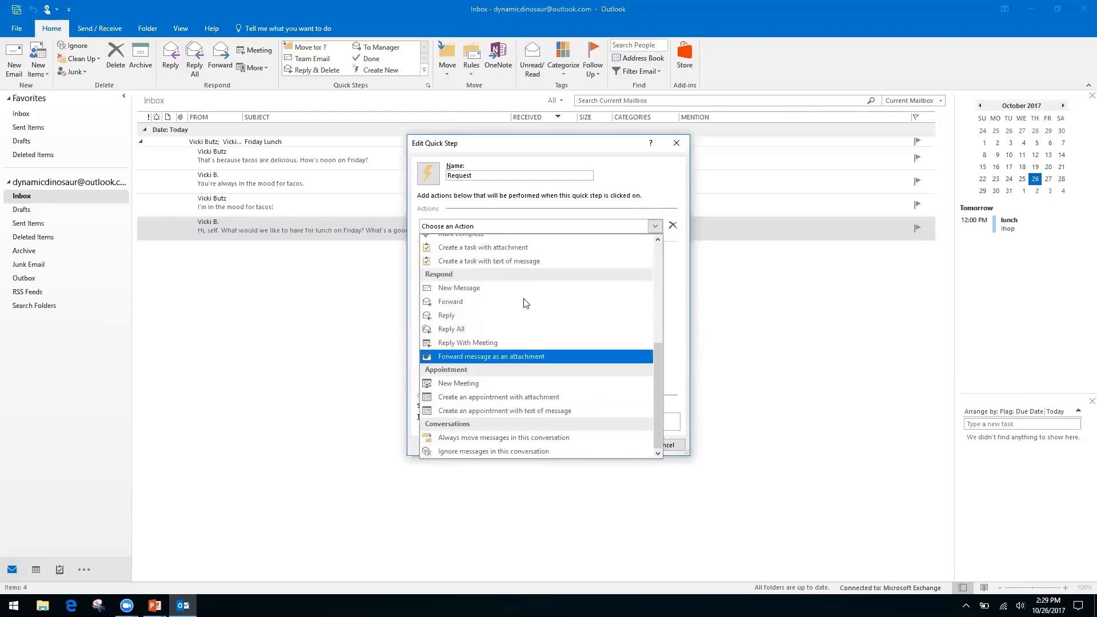
{"action": "left_click", "coordinate": [449, 316]}
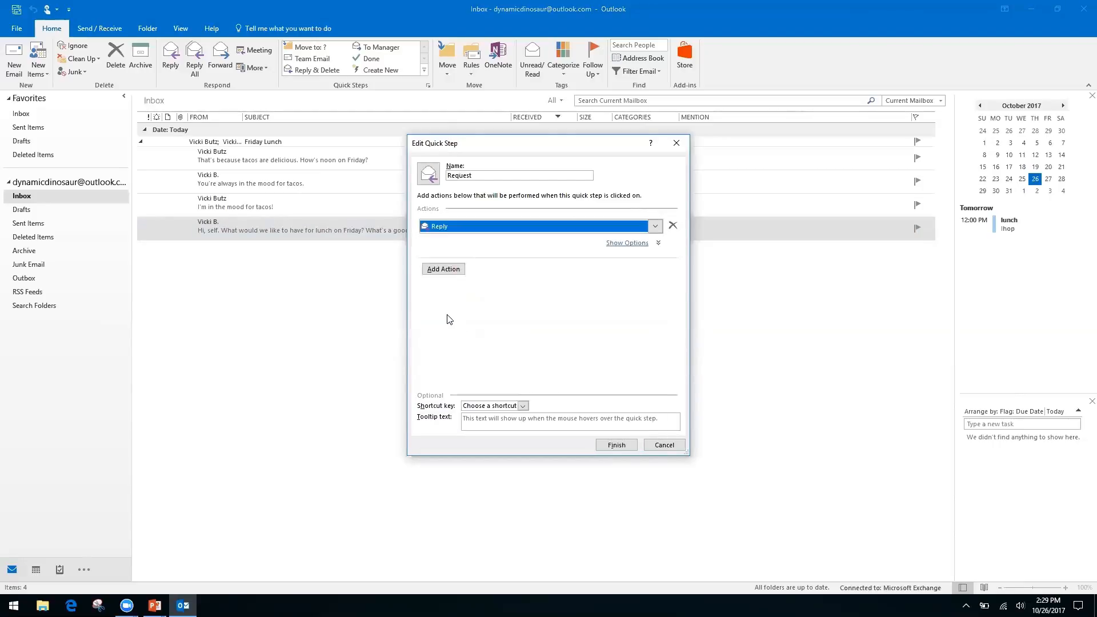
{"action": "left_click", "coordinate": [445, 274]}
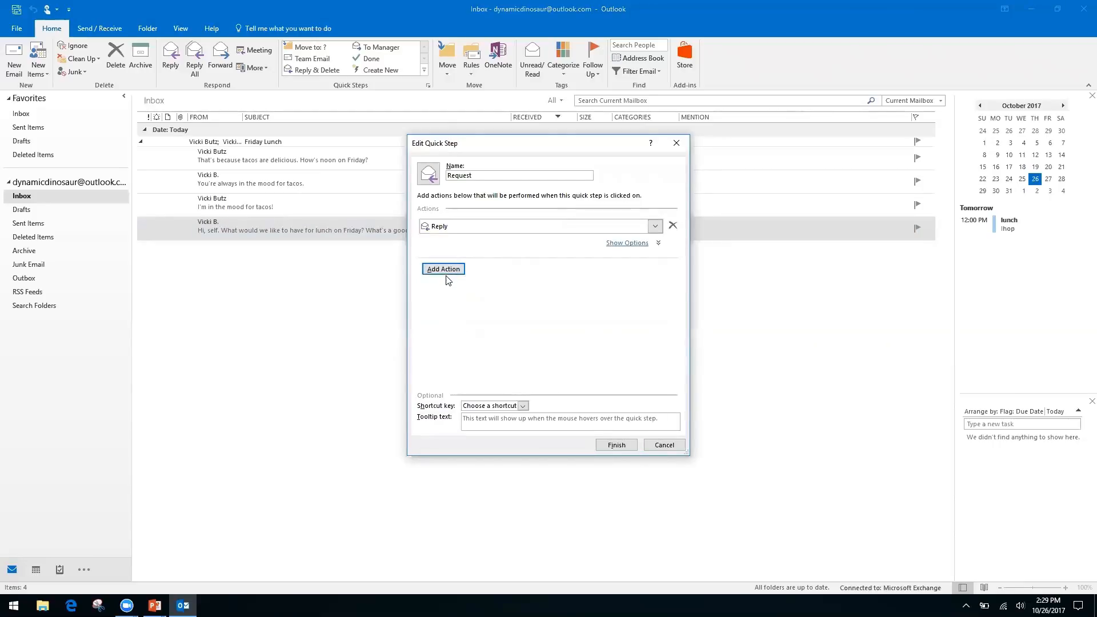
{"action": "left_click", "coordinate": [632, 247]}
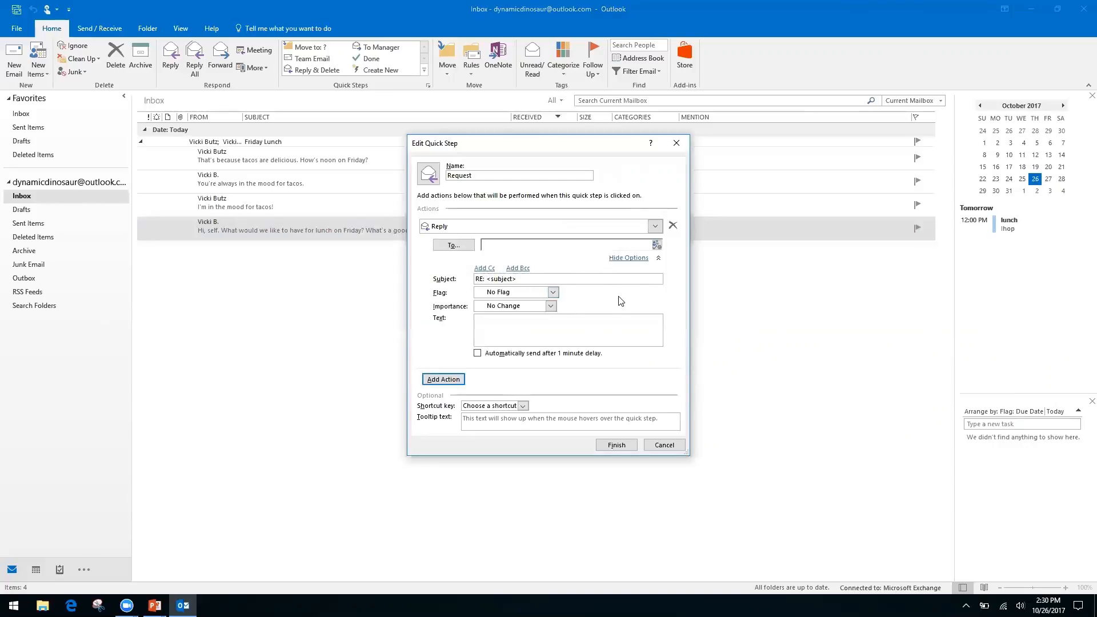
{"action": "right_click", "coordinate": [571, 323]}
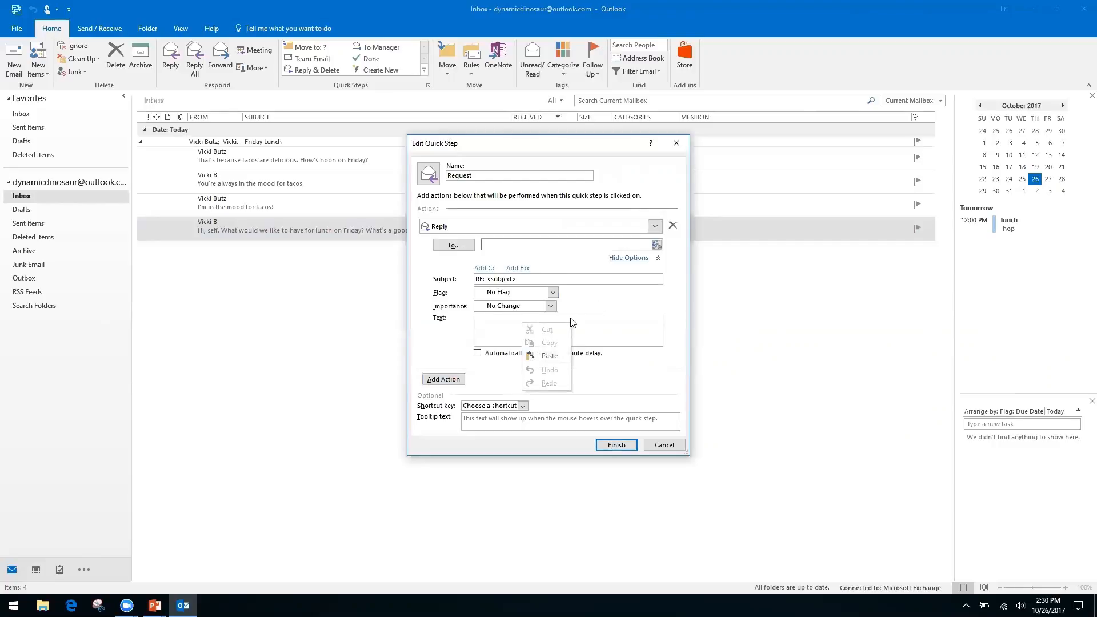
{"action": "right_click", "coordinate": [488, 326]}
{"action": "left_click", "coordinate": [501, 318]}
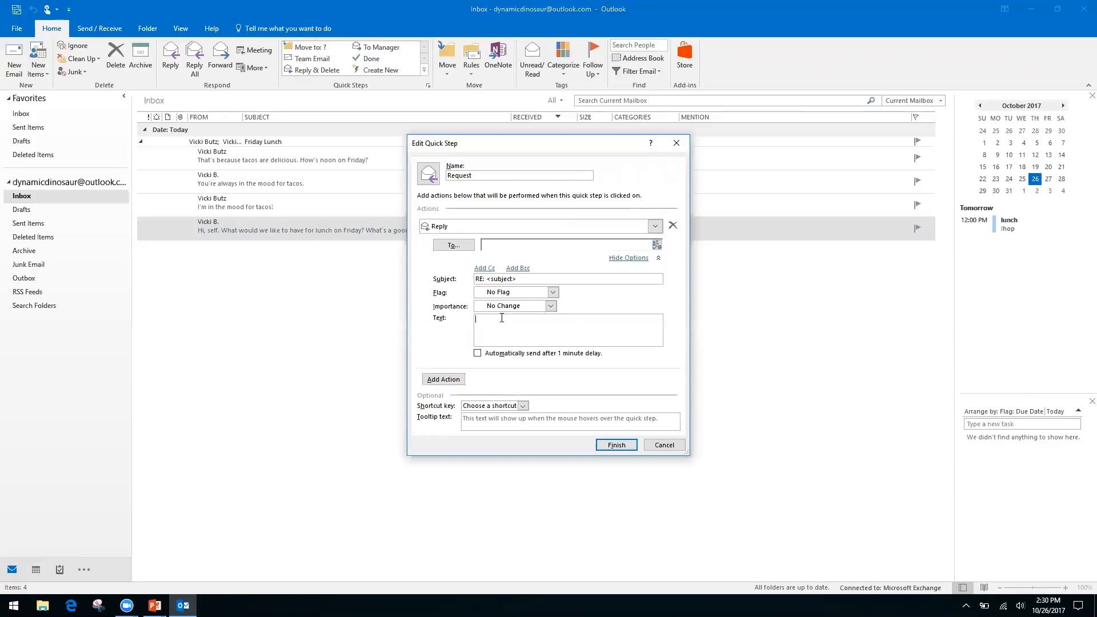
{"action": "type", "text": "Hello, thanksyou for your request. We have receive it, and it is being processed by our team."}
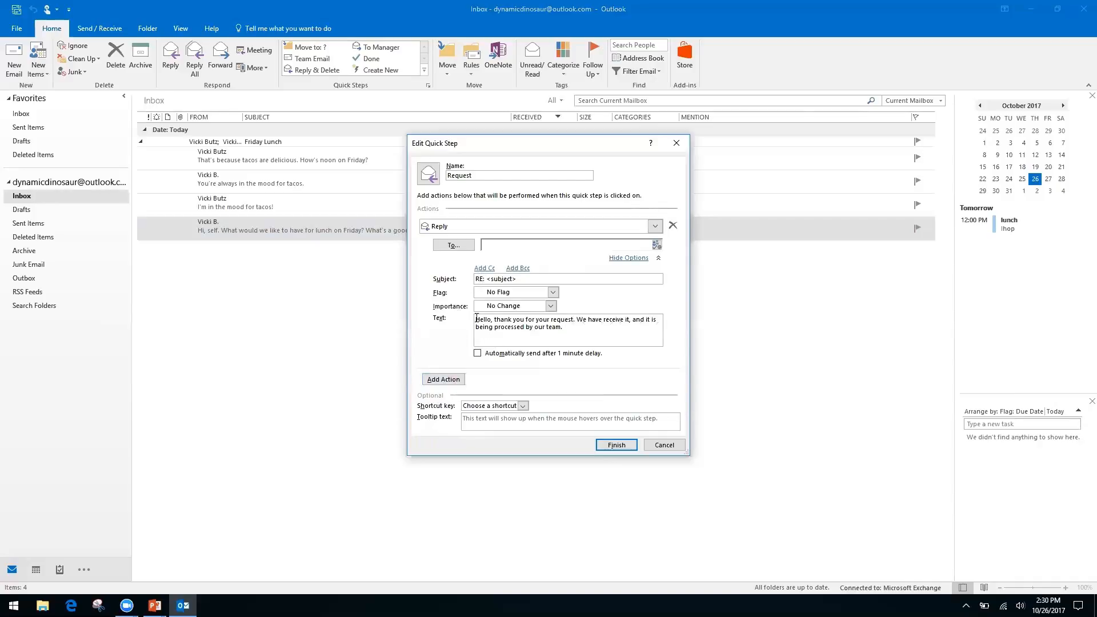
Step: Add an empty Cc line to the Request reply action and place the caret in it
{"action": "left_click", "coordinate": [485, 270]}
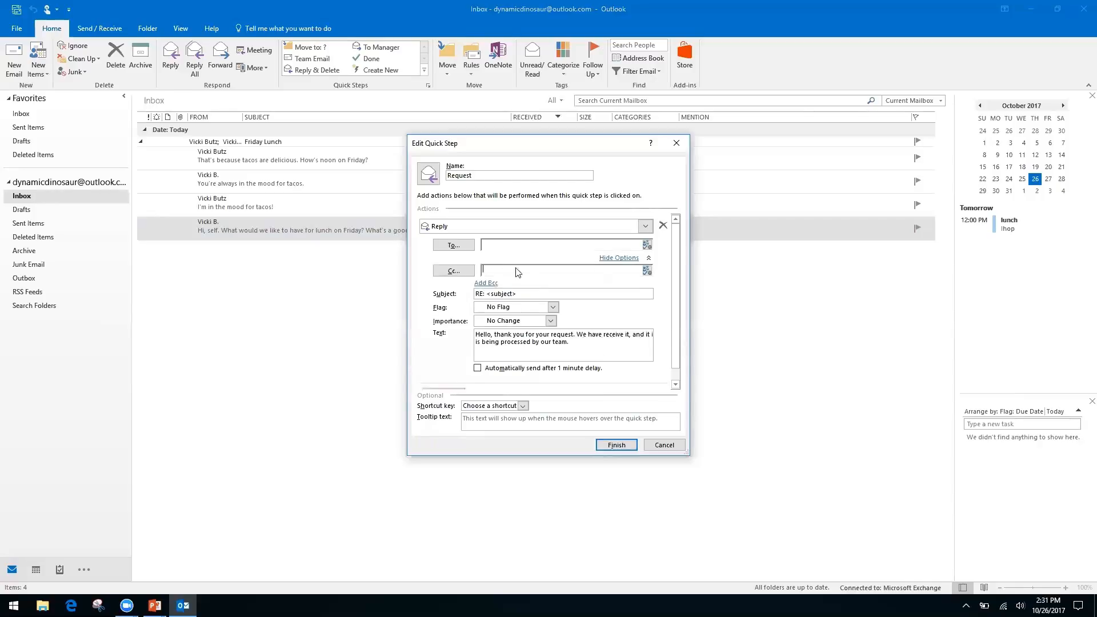
{"action": "right_click", "coordinate": [581, 272]}
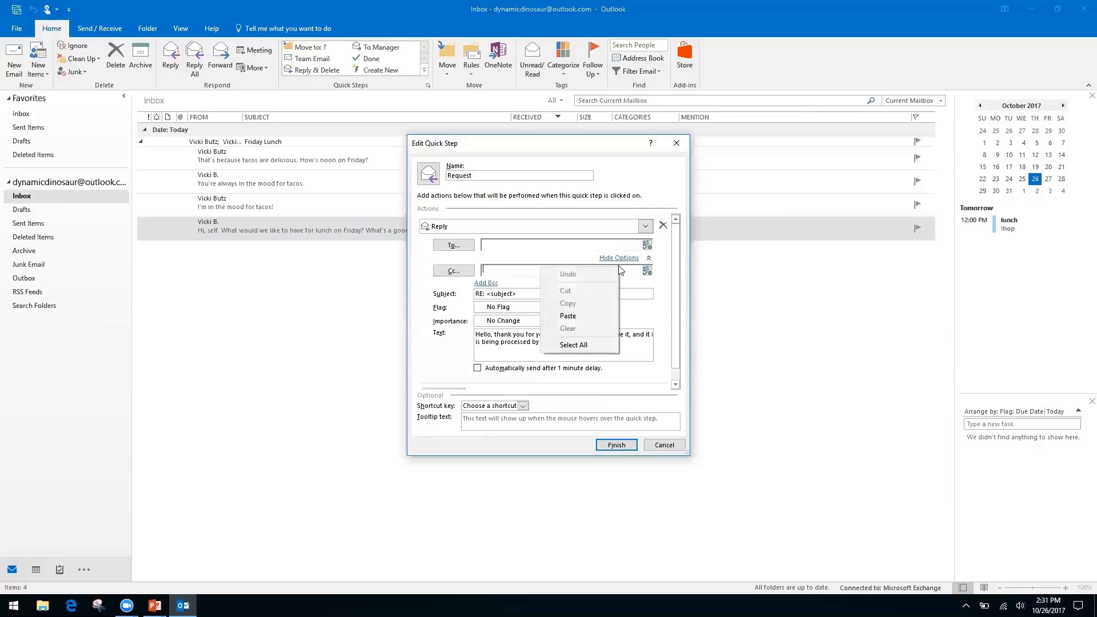
{"action": "left_click", "coordinate": [425, 307]}
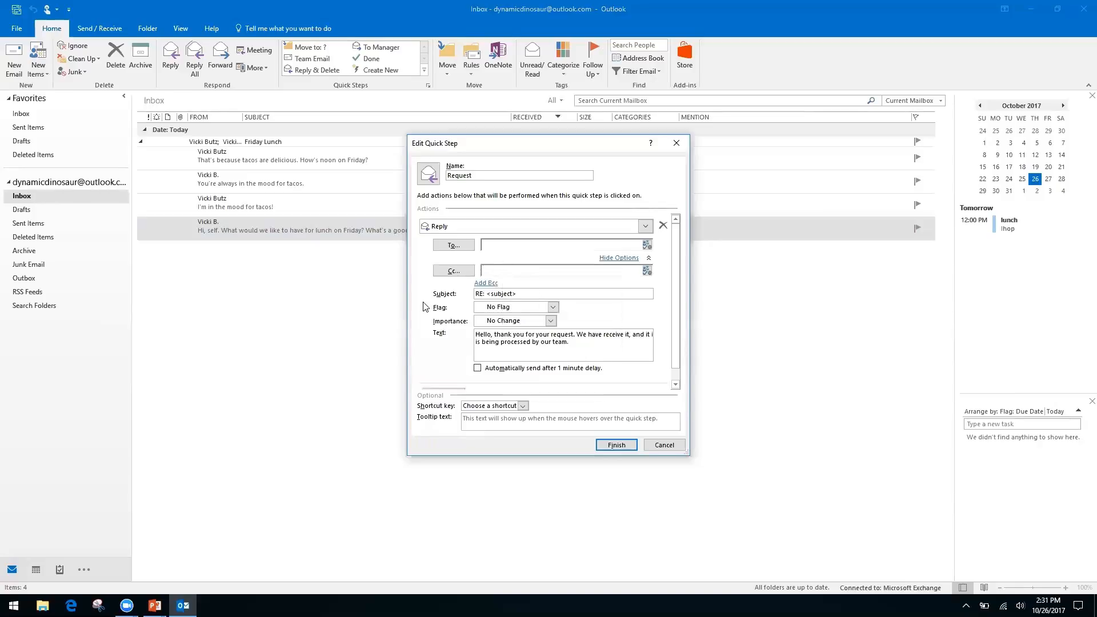
{"action": "right_click", "coordinate": [502, 271]}
{"action": "right_click", "coordinate": [531, 272]}
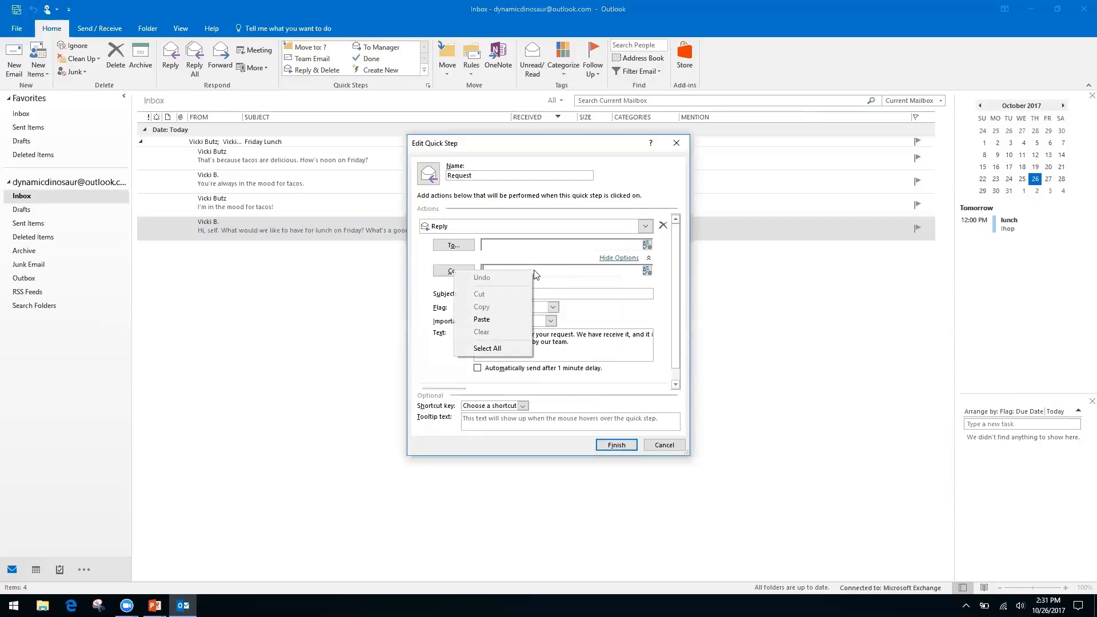
{"action": "left_click", "coordinate": [434, 327]}
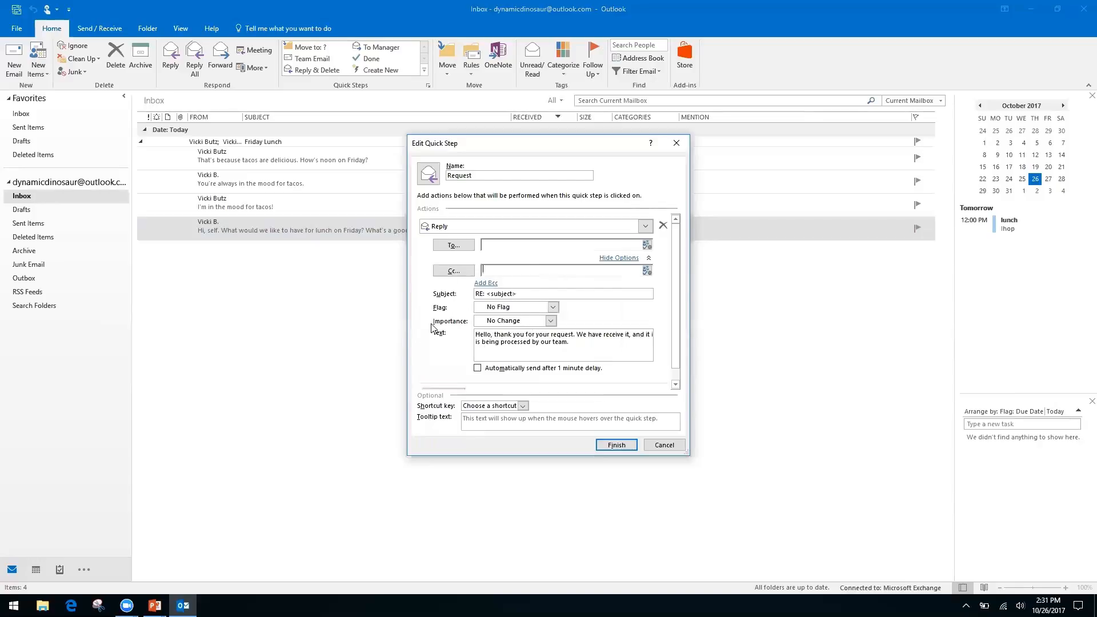
{"action": "left_click", "coordinate": [509, 273]}
Step: Collapse the reply options and add a second Forward action to the Request quick step
{"action": "left_click", "coordinate": [621, 257]}
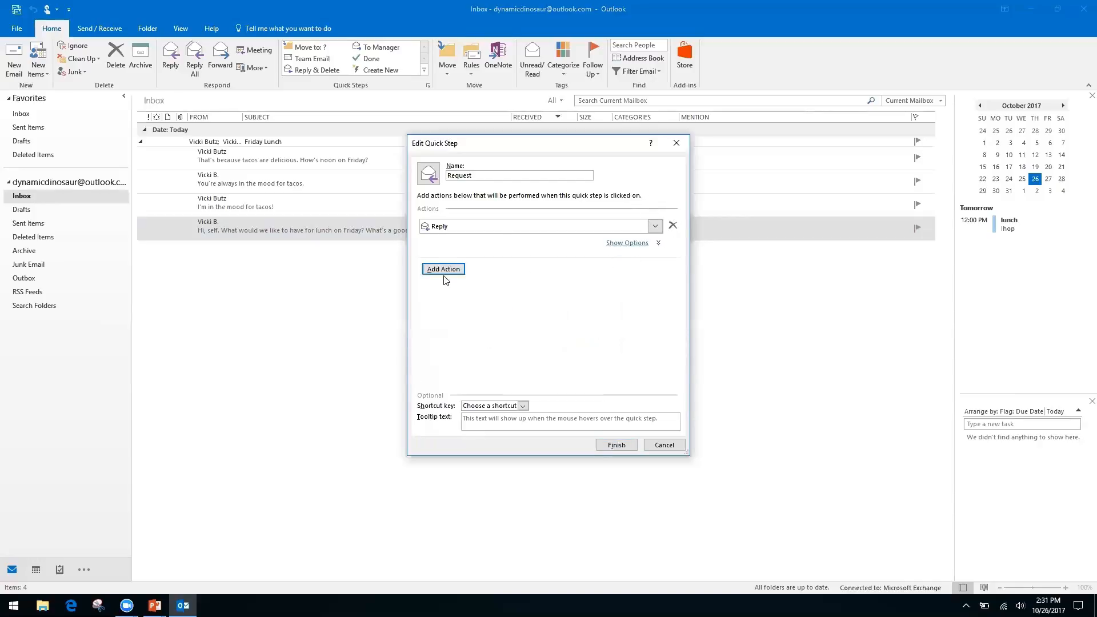
{"action": "left_click", "coordinate": [456, 269]}
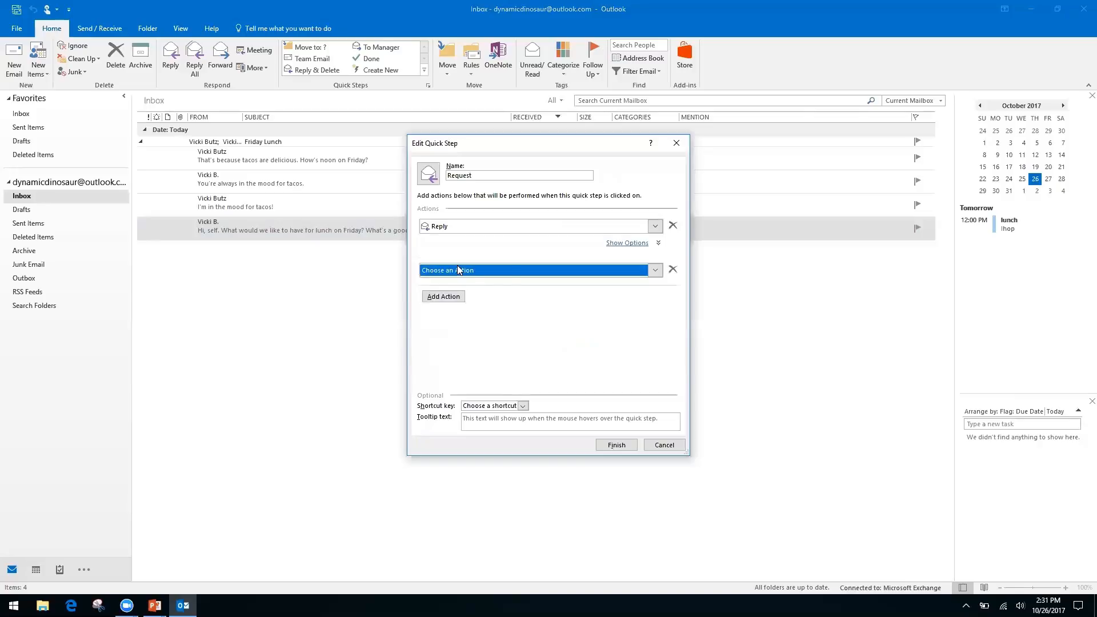
{"action": "left_click", "coordinate": [657, 273]}
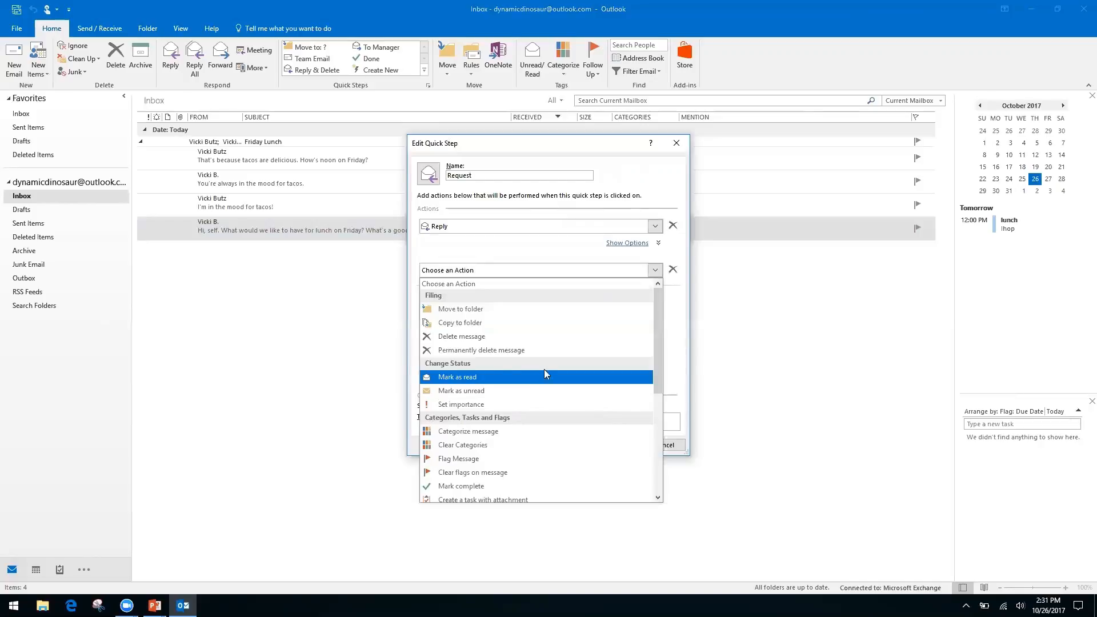
{"action": "left_click_drag", "start_coordinate": [653, 335], "coordinate": [653, 433]}
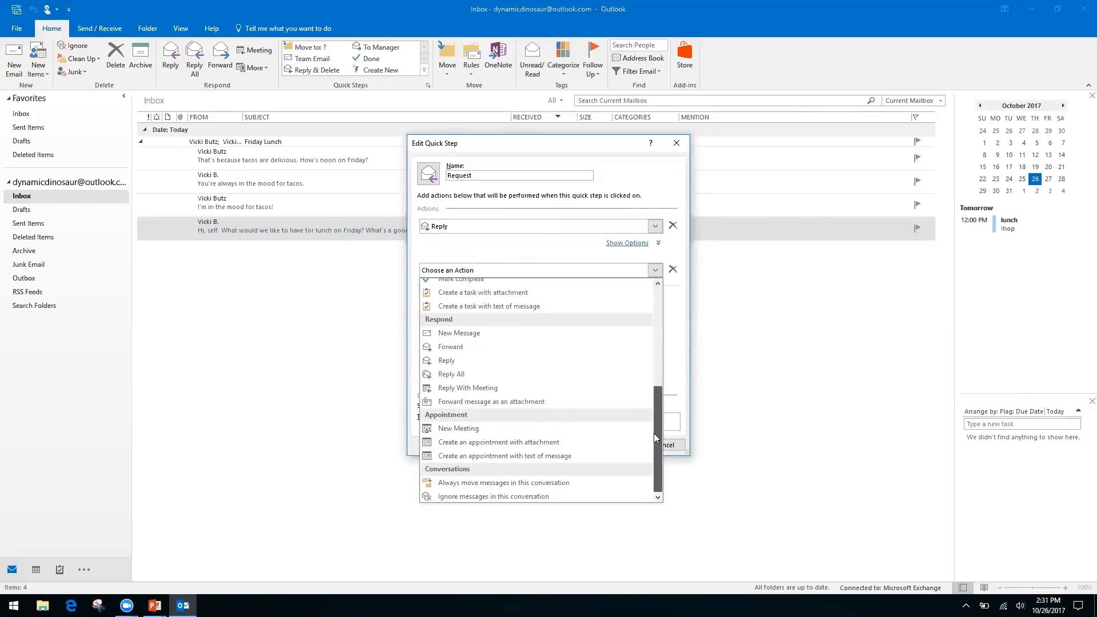
{"action": "left_click", "coordinate": [463, 345]}
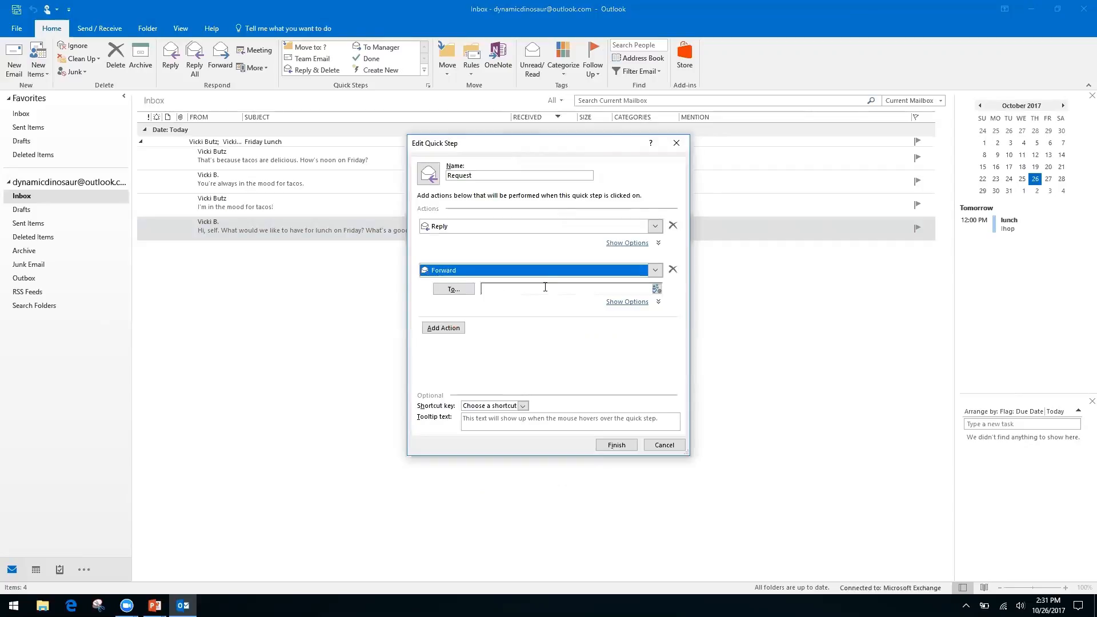
Step: Forward to the contact's e-mail address, assign shortcut CTRL+SHIFT+2, and save the quick step
{"action": "left_click", "coordinate": [545, 288]}
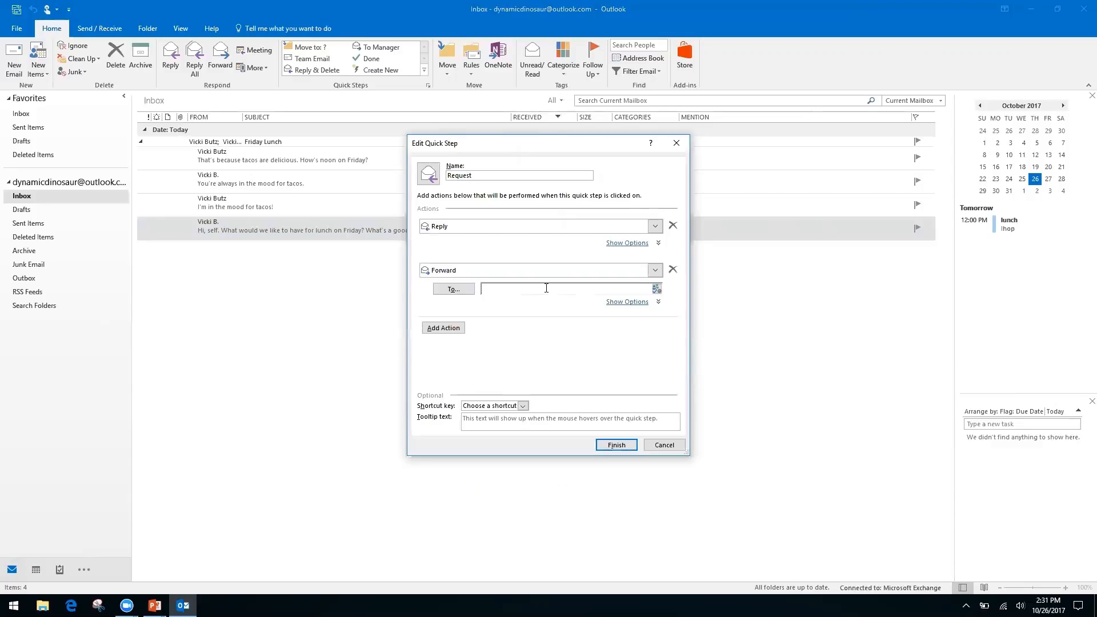
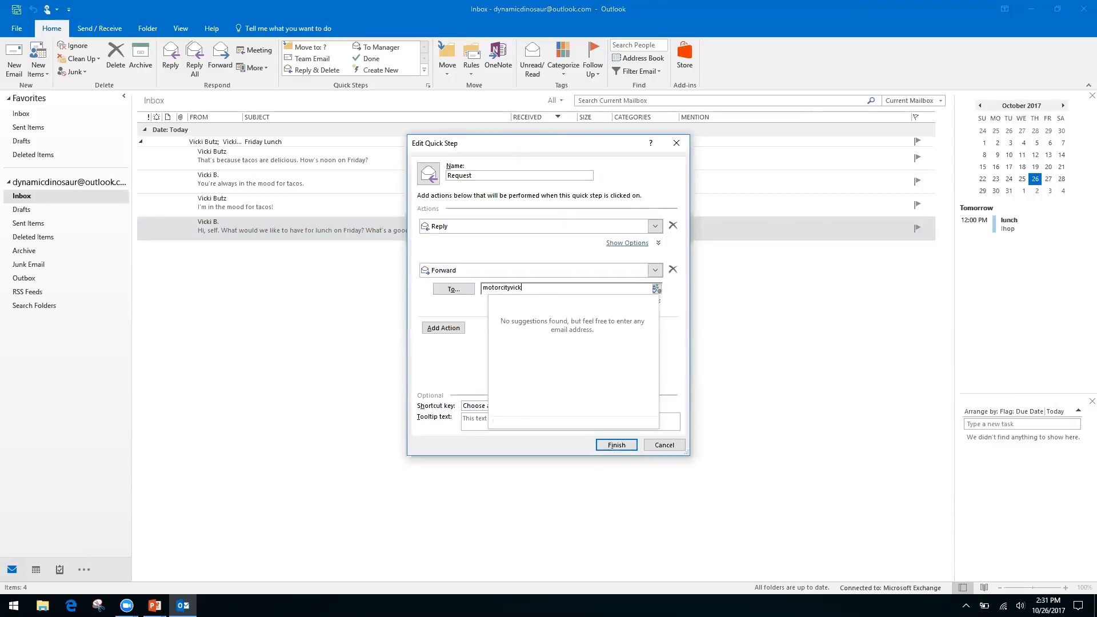
{"action": "key", "text": "Tab"}
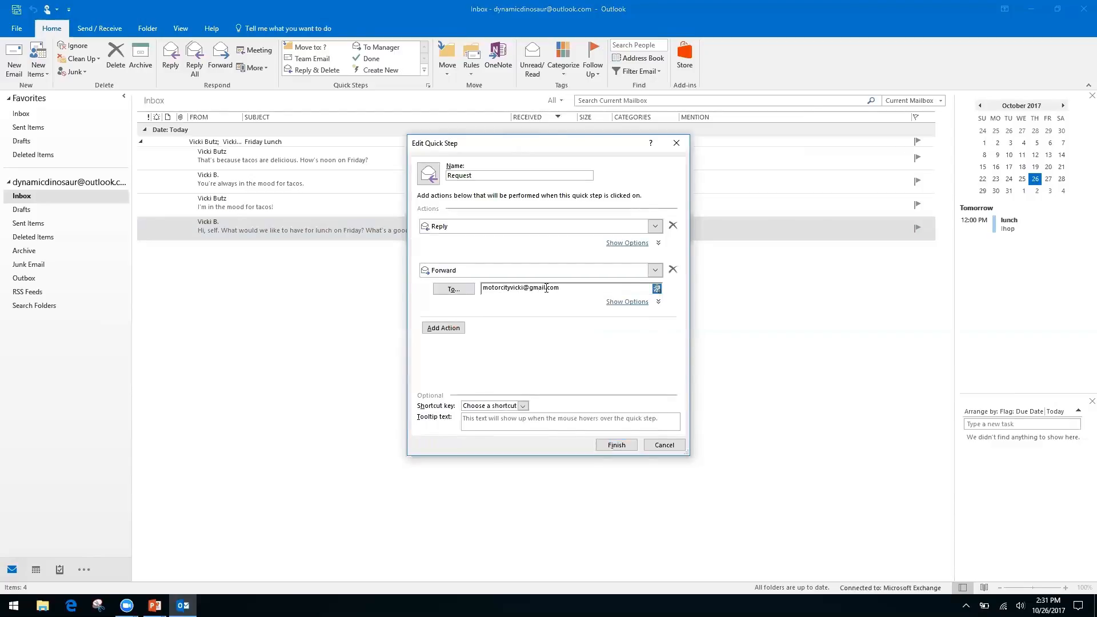
{"action": "left_click", "coordinate": [529, 409]}
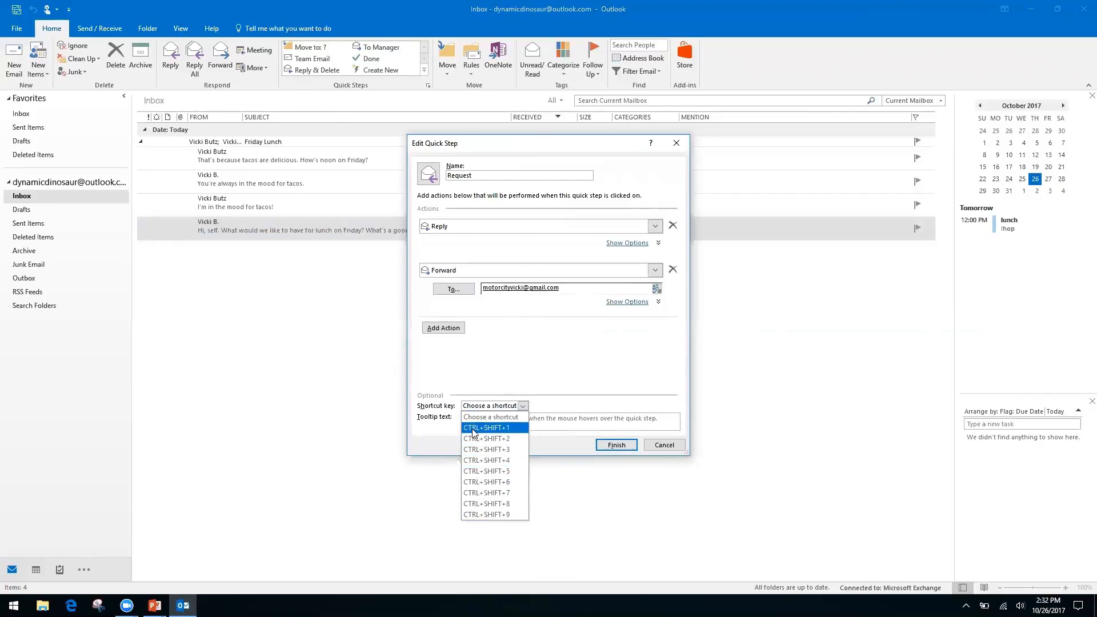
{"action": "left_click", "coordinate": [501, 440]}
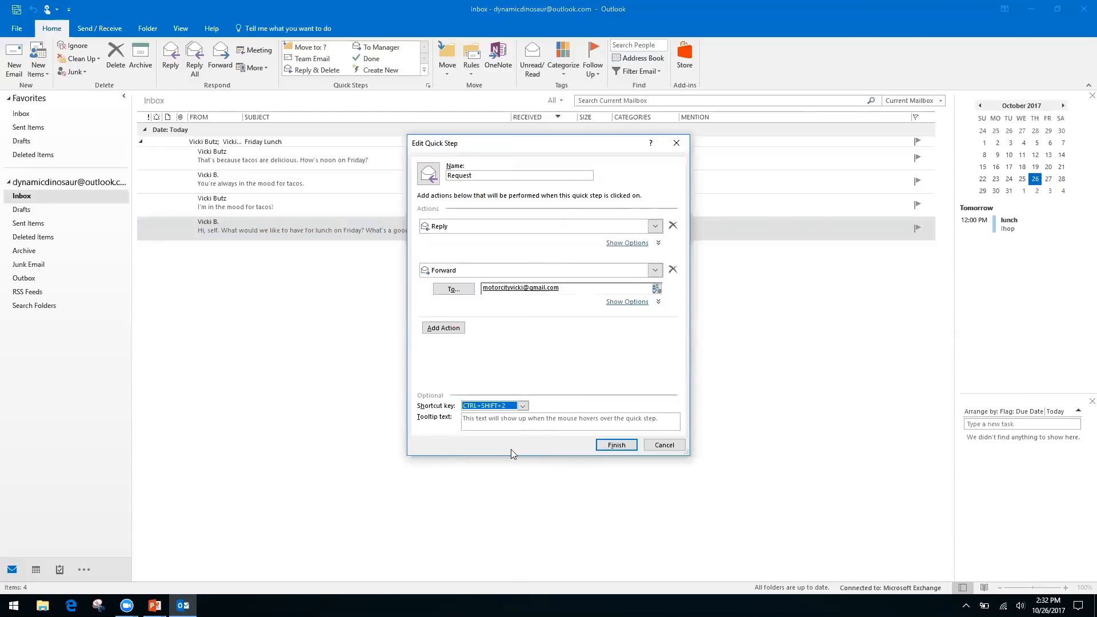
{"action": "left_click", "coordinate": [620, 448]}
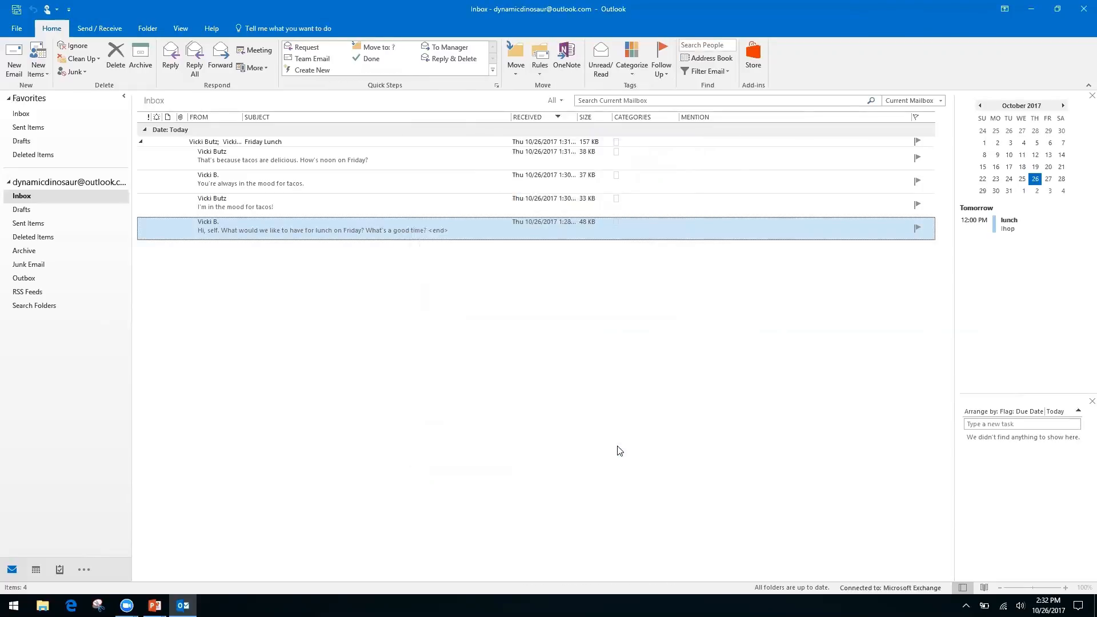
{"action": "left_click", "coordinate": [299, 205]}
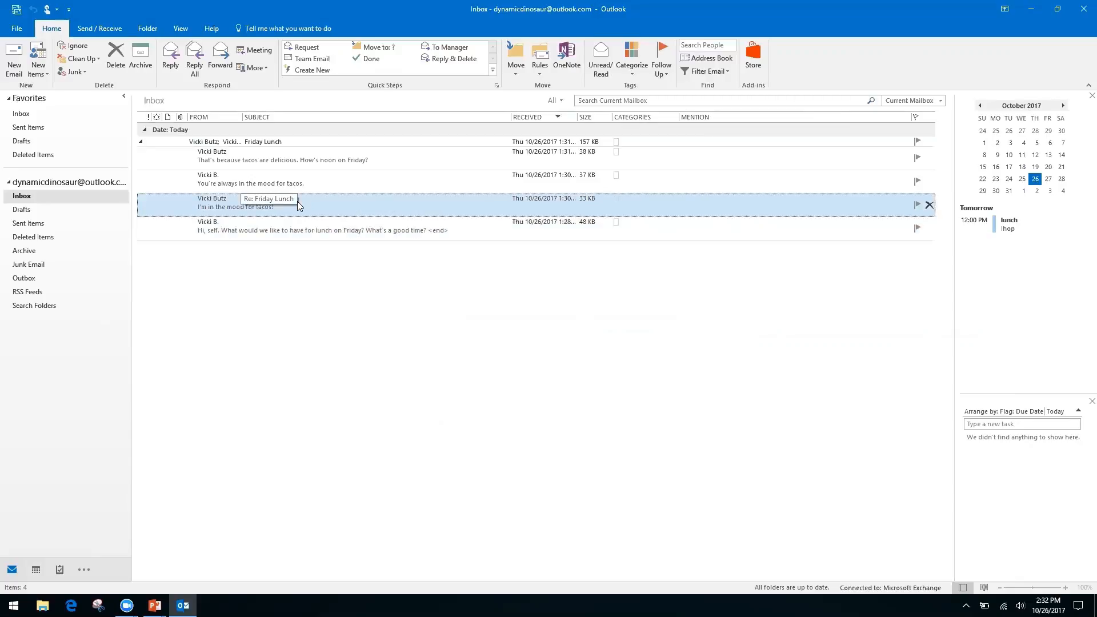
{"action": "double_click", "coordinate": [297, 201]}
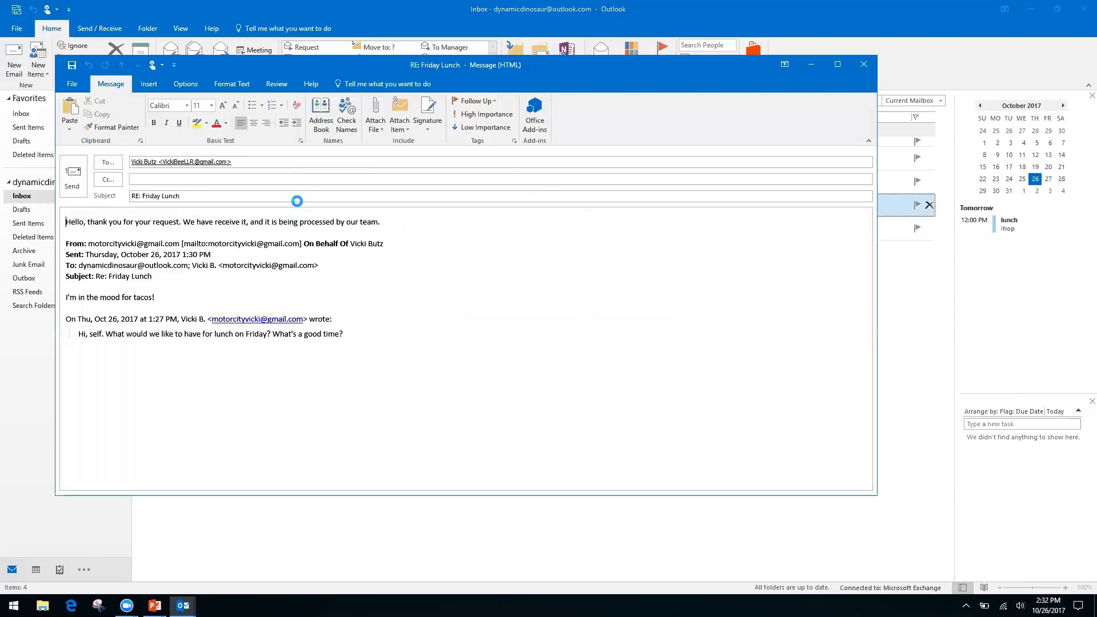
{"action": "key", "text": "ctrl+f"}
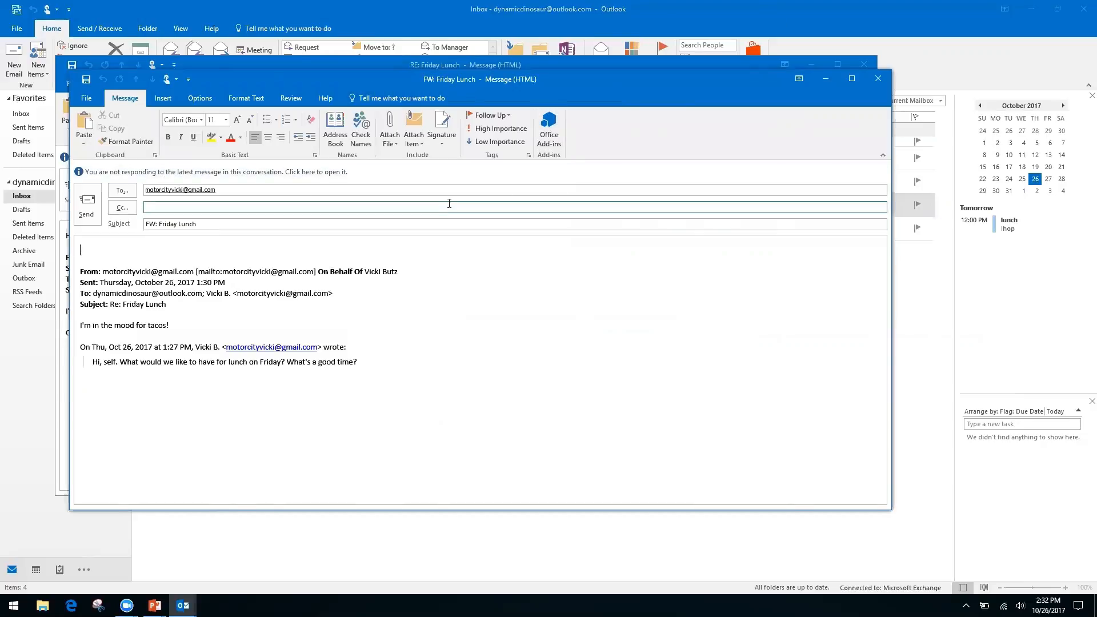
{"action": "left_click", "coordinate": [877, 81]}
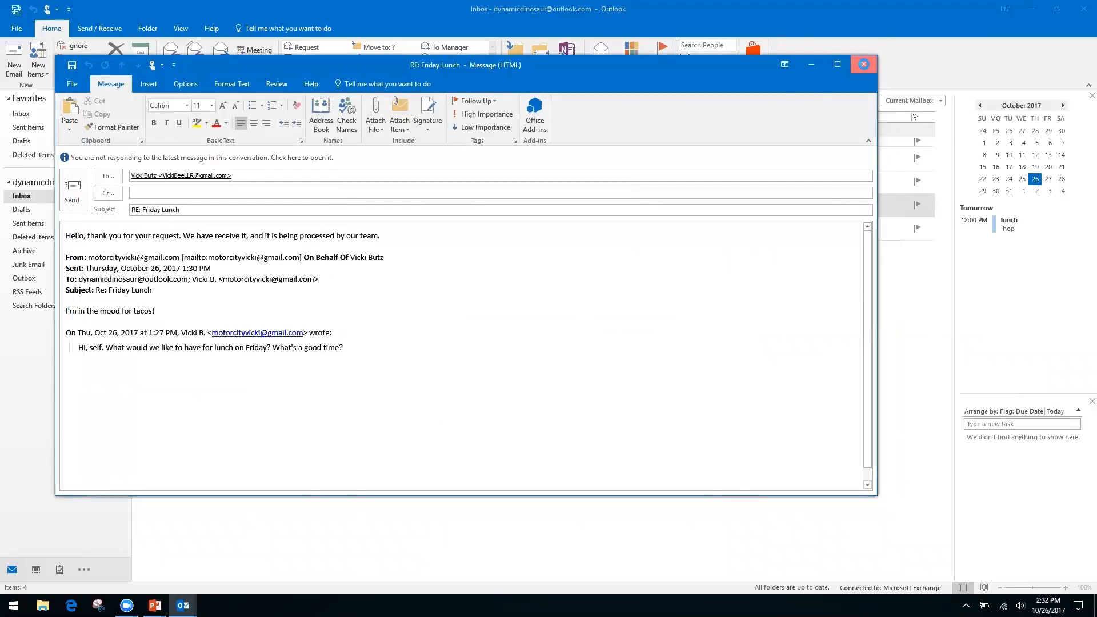
{"action": "left_click", "coordinate": [864, 64]}
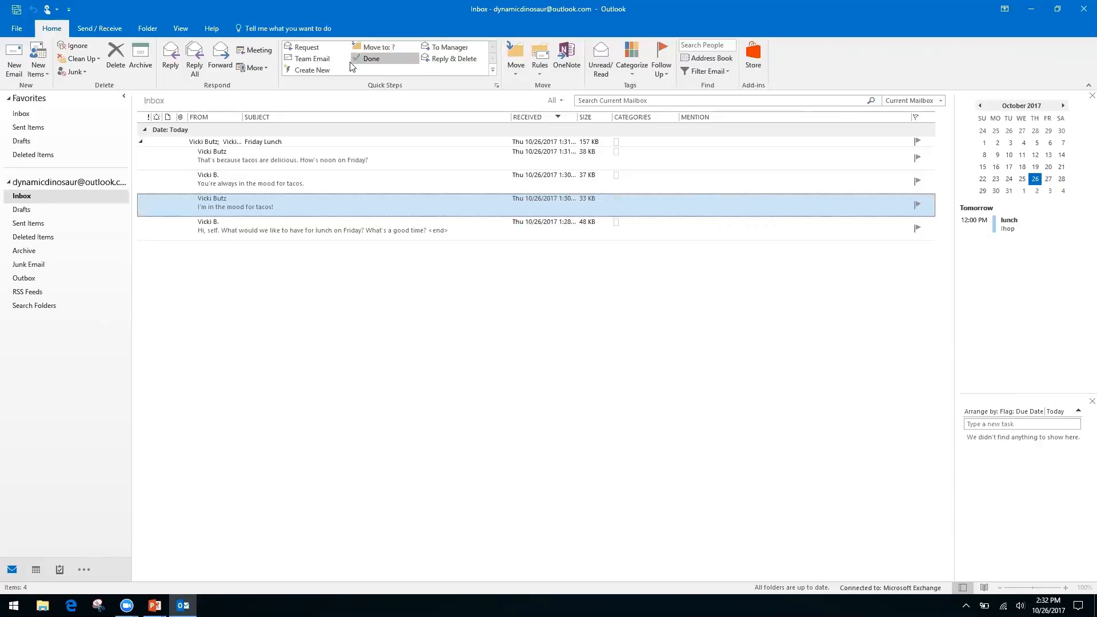
{"action": "left_click", "coordinate": [323, 70]}
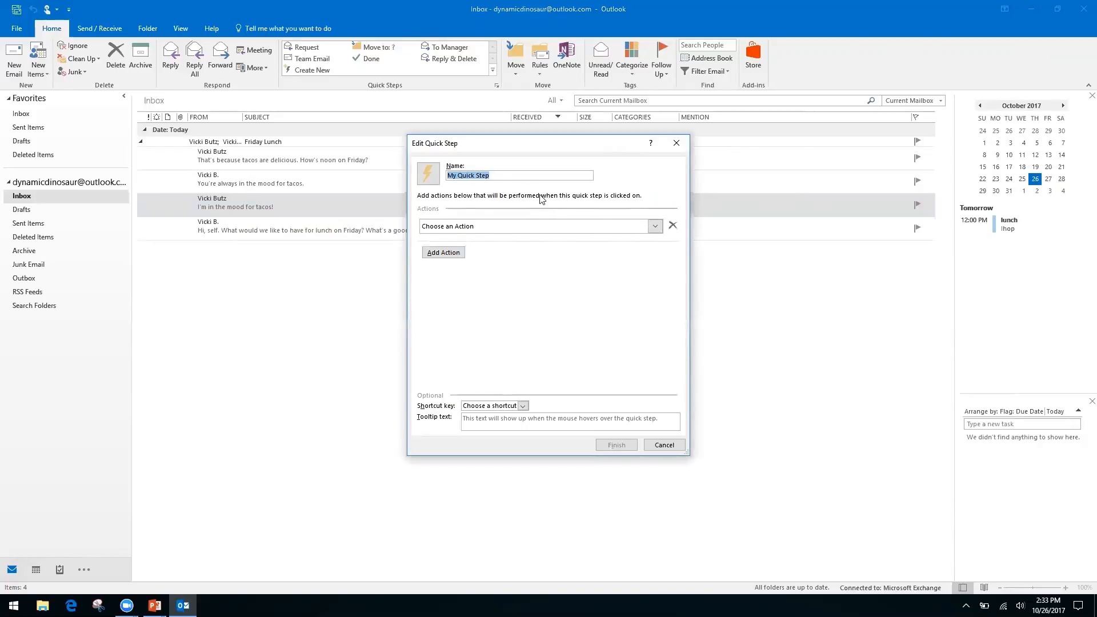
{"action": "left_click", "coordinate": [498, 174]}
{"action": "triple_click", "coordinate": [498, 175]}
{"action": "type", "text": "Fi"}
{"action": "type", "text": "lders"}
{"action": "left_click", "coordinate": [660, 227]}
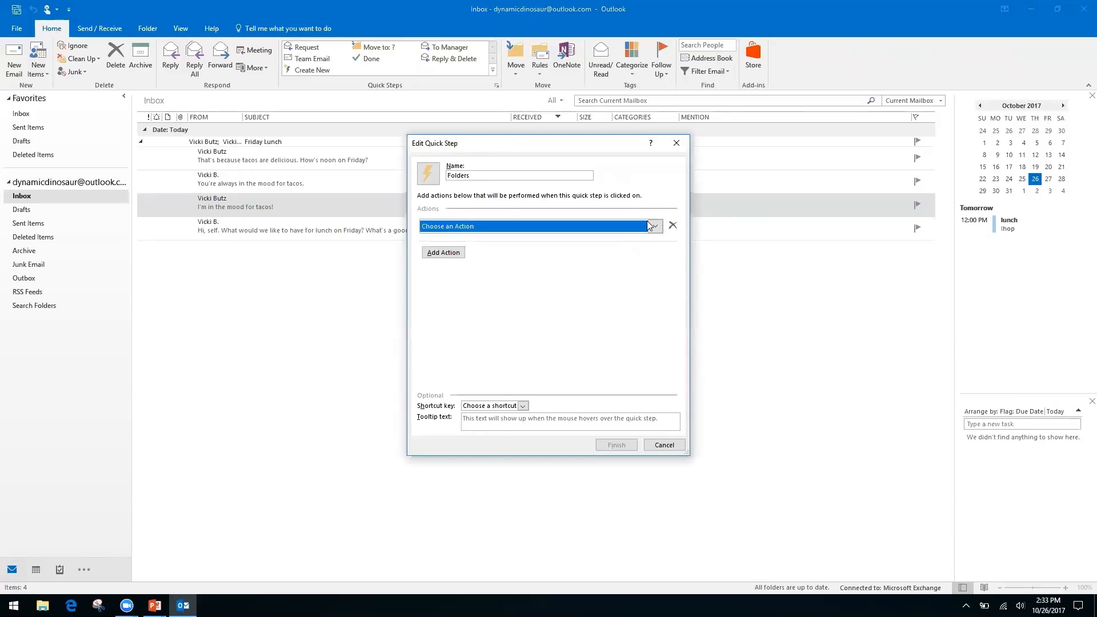
{"action": "left_click", "coordinate": [502, 269]}
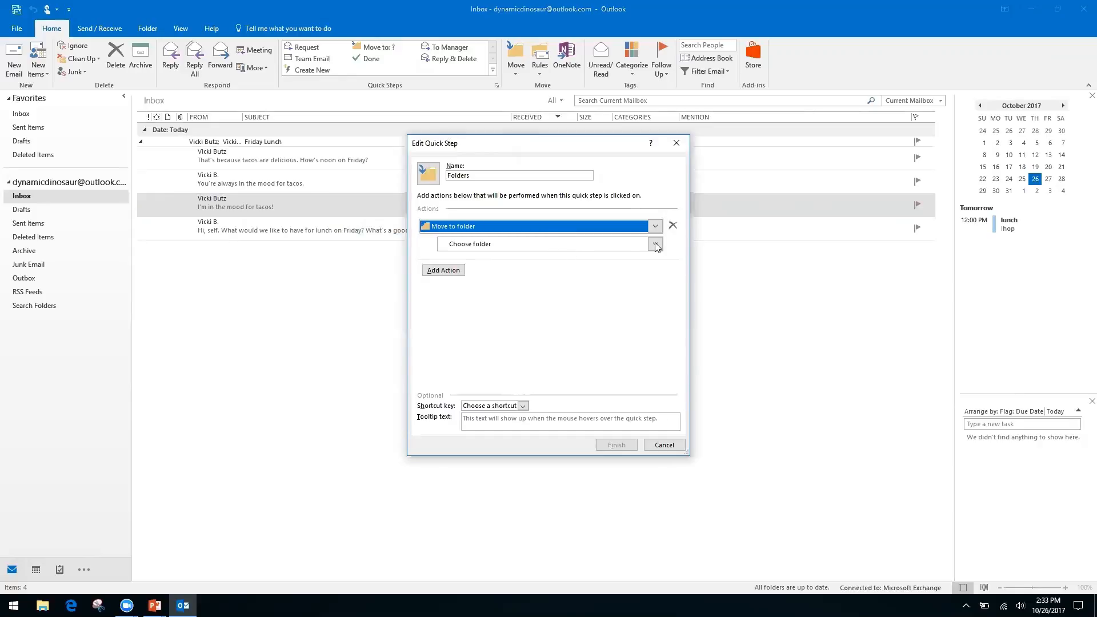
{"action": "left_click", "coordinate": [22, 339]}
{"action": "left_click", "coordinate": [664, 445]}
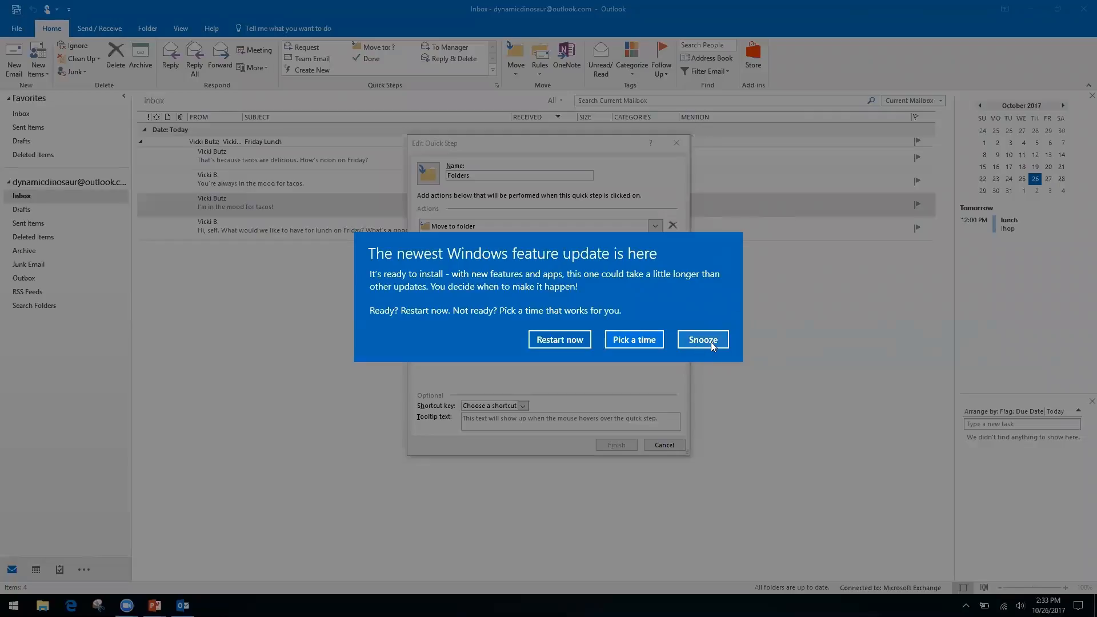
{"action": "left_click", "coordinate": [702, 340]}
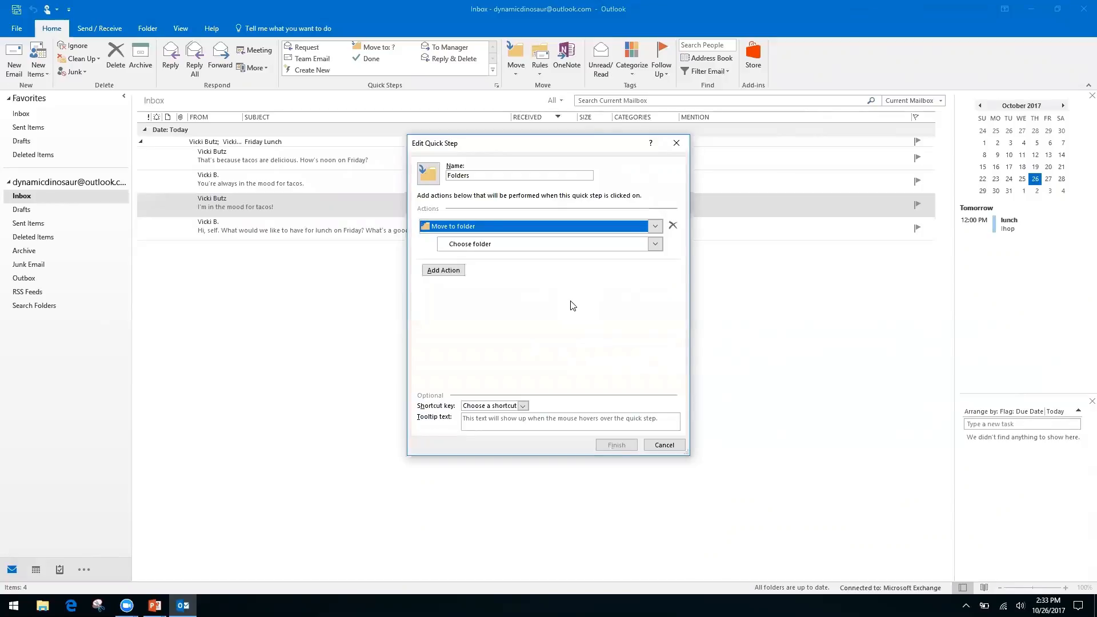
{"action": "left_click", "coordinate": [464, 245]}
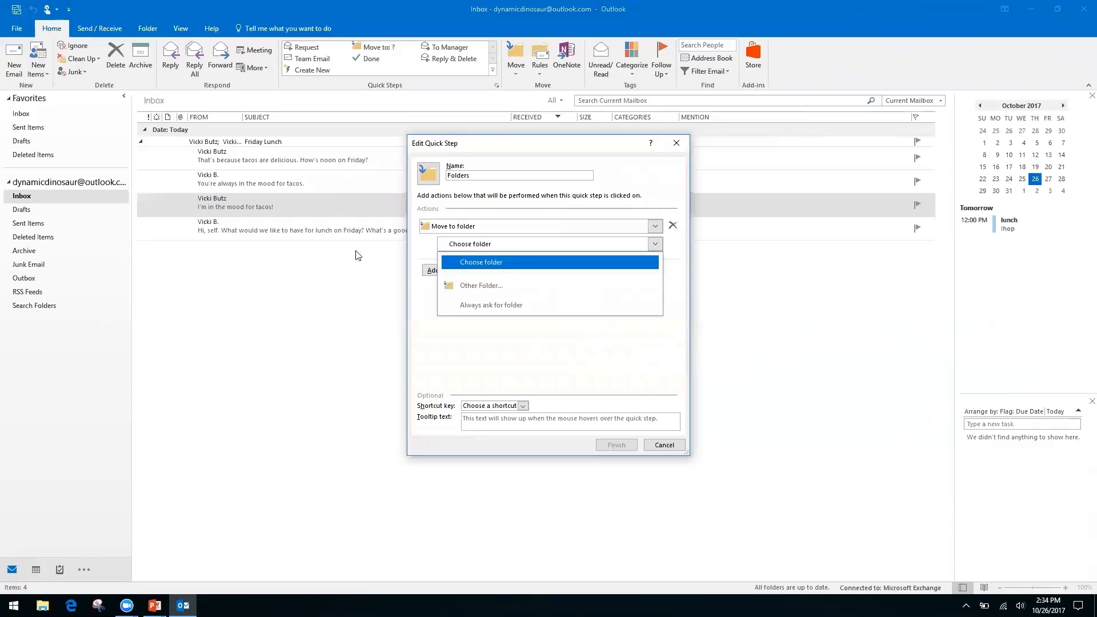
Step: Create a new Finances folder inside the Inbox as the quick step's destination
{"action": "left_click", "coordinate": [500, 287]}
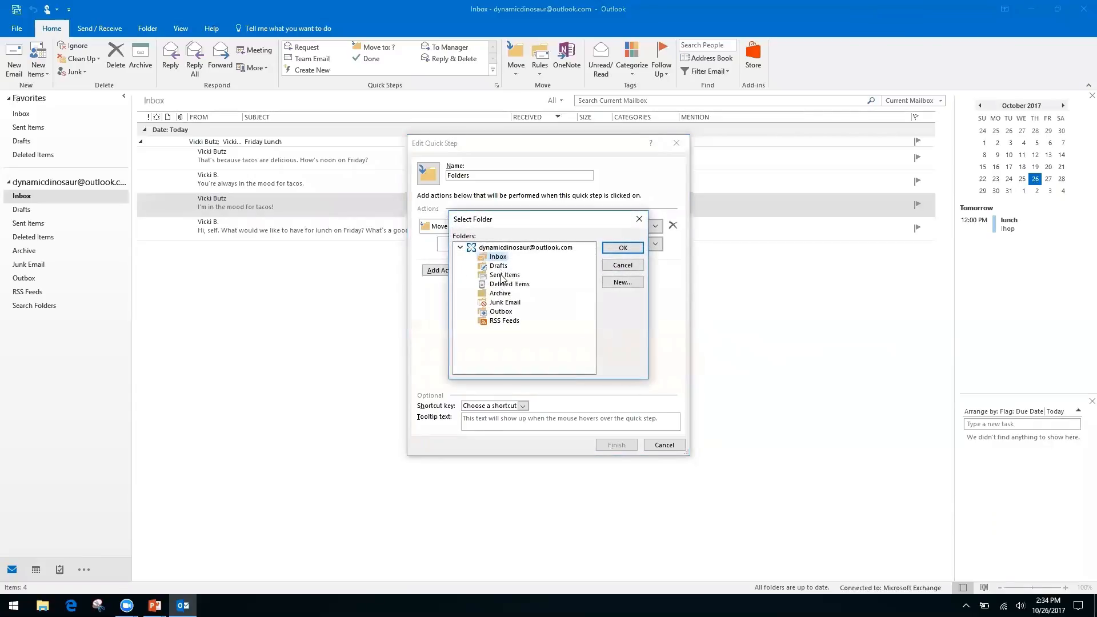
{"action": "left_click", "coordinate": [622, 283]}
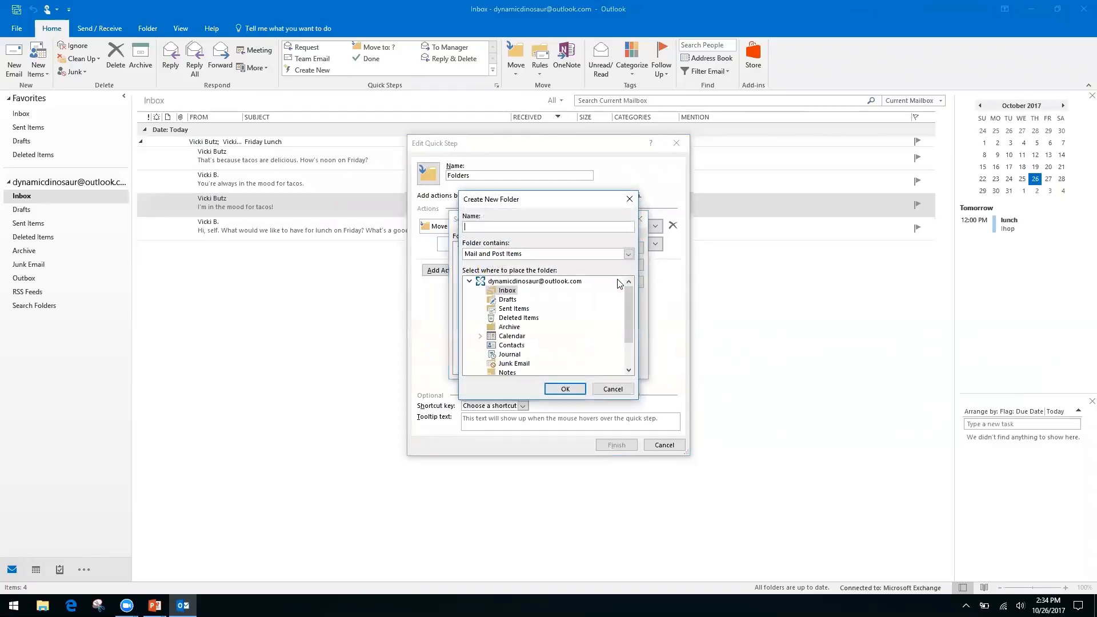
{"action": "type", "text": "Finances"}
{"action": "left_click", "coordinate": [565, 389]}
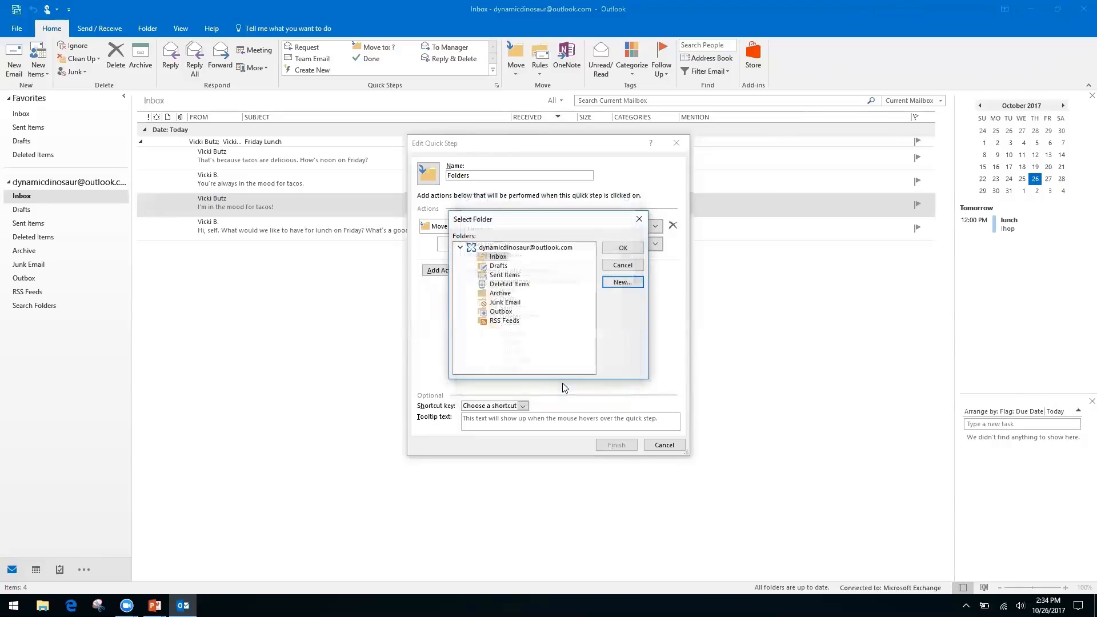
{"action": "left_click", "coordinate": [618, 248]}
Step: Rename the quick step to 'Finances' and save it
{"action": "left_click", "coordinate": [494, 171]}
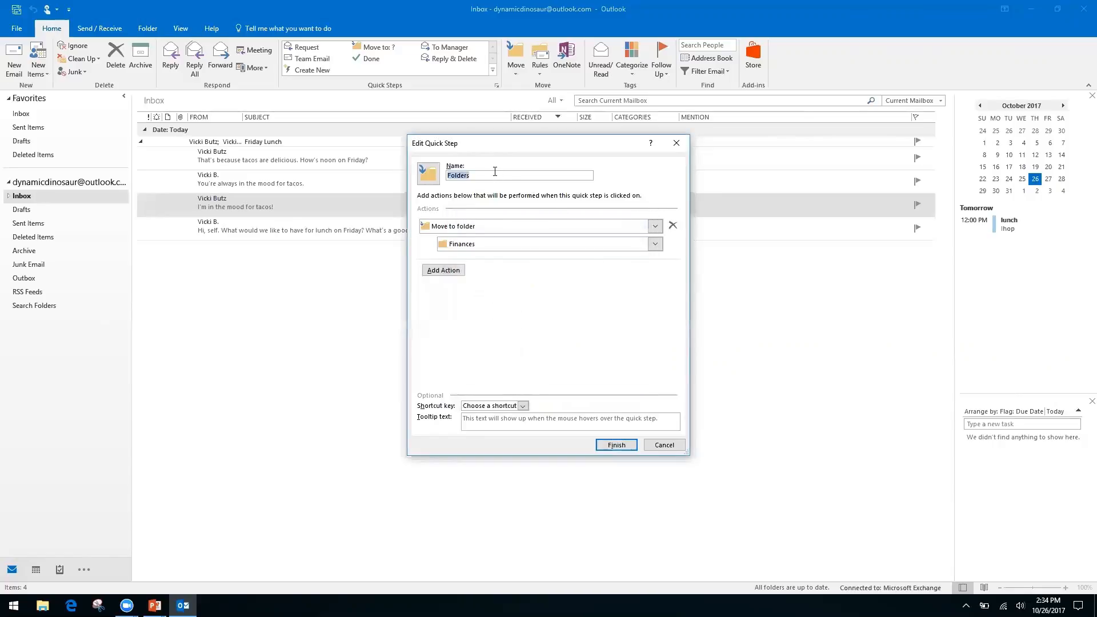
{"action": "type", "text": "Fin"}
{"action": "key", "text": "BackSpace"}
{"action": "key", "text": "BackSpace"}
{"action": "key", "text": "BackSpace"}
{"action": "key", "text": "BackSpace"}
{"action": "key", "text": "BackSpace"}
{"action": "key", "text": "BackSpace"}
{"action": "key", "text": "BackSpace"}
{"action": "key", "text": "BackSpace"}
{"action": "key", "text": "BackSpace"}
{"action": "key", "text": "BackSpace"}
{"action": "type", "text": "Finances"}
{"action": "left_click", "coordinate": [616, 446]}
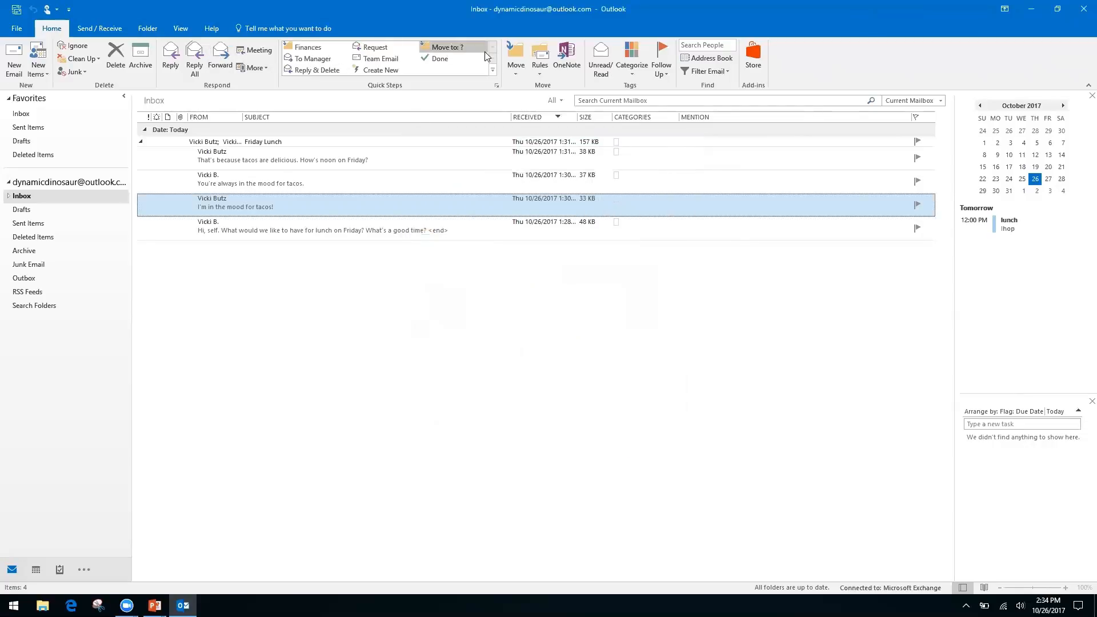
Step: File the tacos message with the Finances quick step, check the Finances folder, and return to the Inbox
{"action": "left_click", "coordinate": [309, 49]}
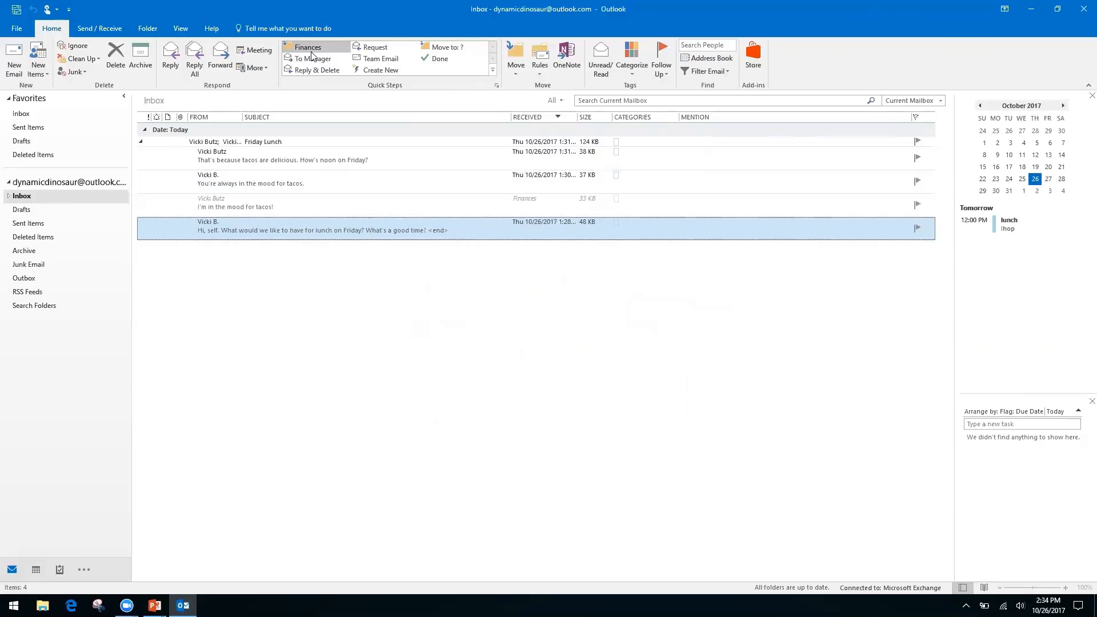
{"action": "left_click", "coordinate": [8, 196]}
{"action": "left_click", "coordinate": [34, 211]}
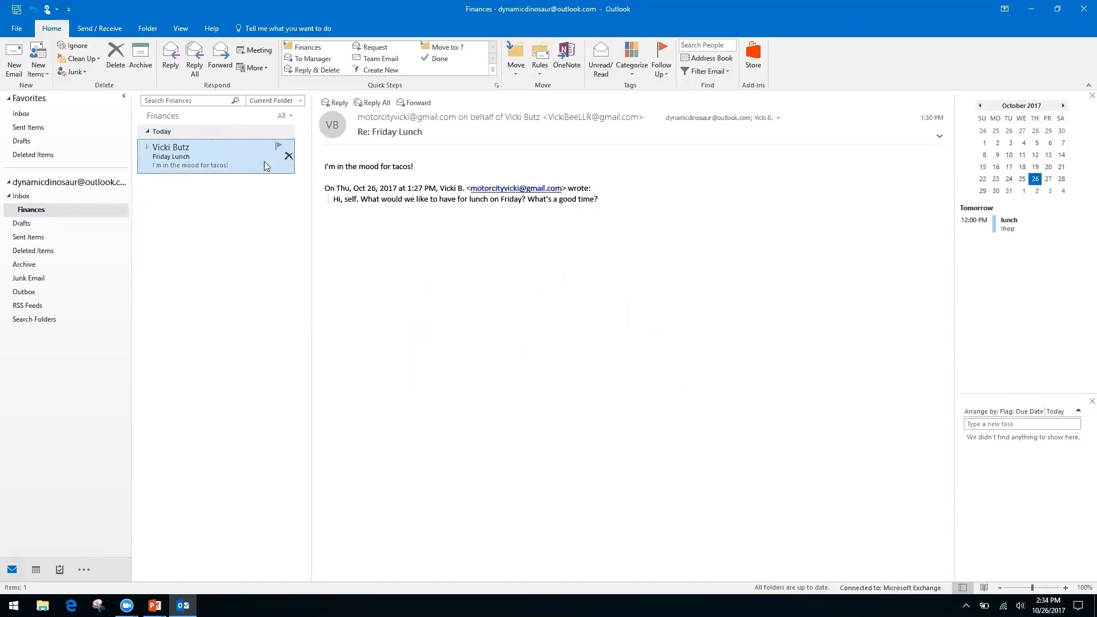
{"action": "left_click", "coordinate": [23, 198]}
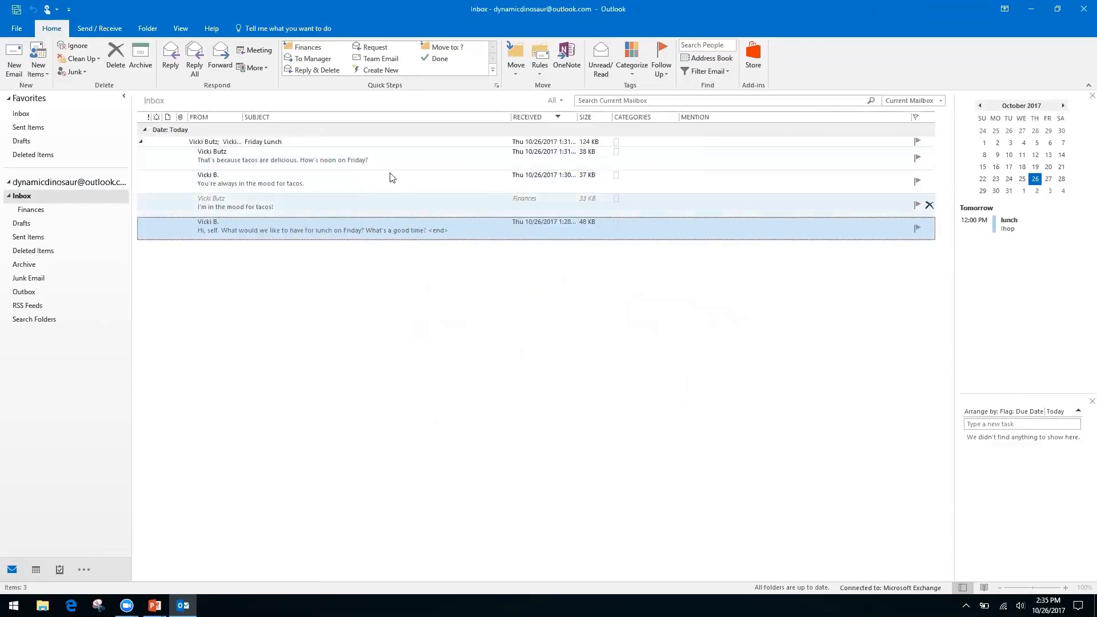
Step: Open the Friday Lunch conversation in its own window, close it, and expand the thread
{"action": "left_click", "coordinate": [142, 144]}
{"action": "left_click", "coordinate": [141, 143]}
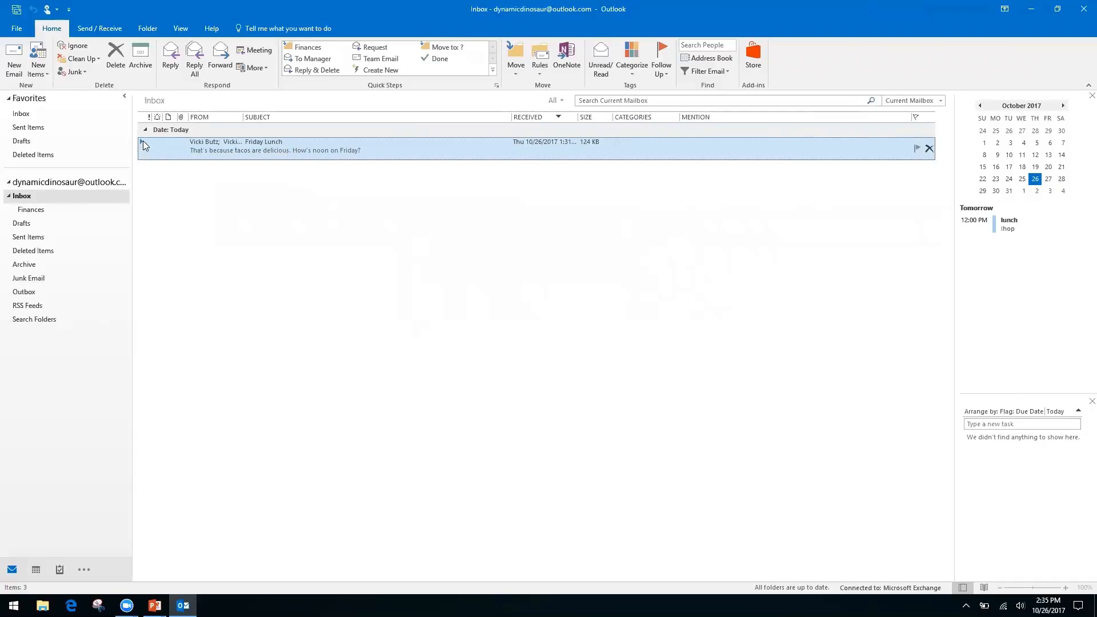
{"action": "double_click", "coordinate": [144, 142]}
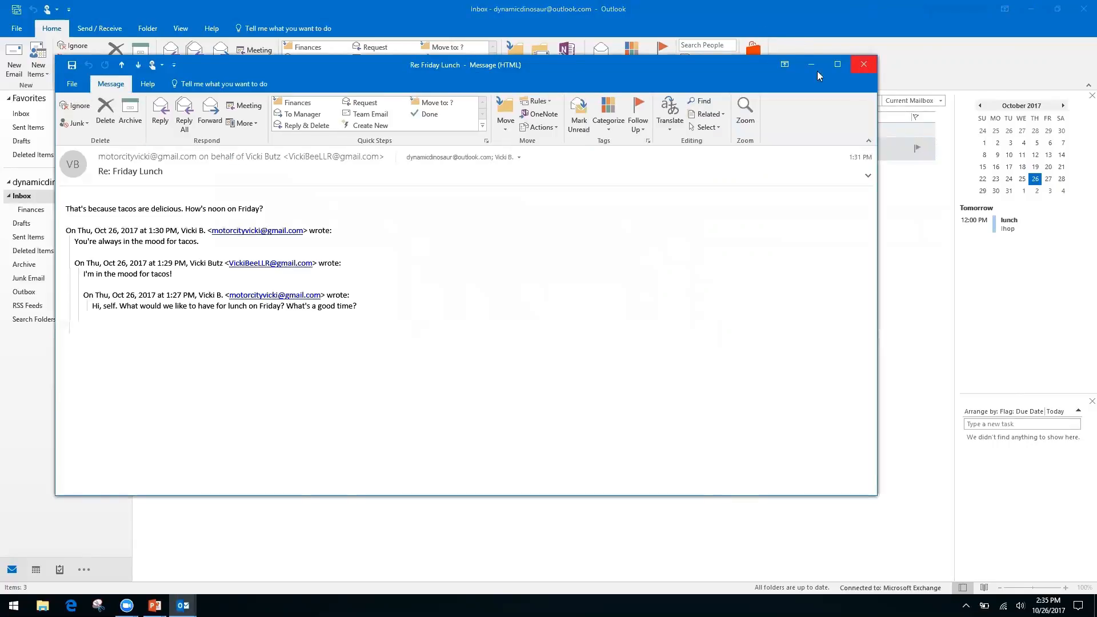
{"action": "left_click", "coordinate": [863, 64]}
{"action": "left_click", "coordinate": [142, 142]}
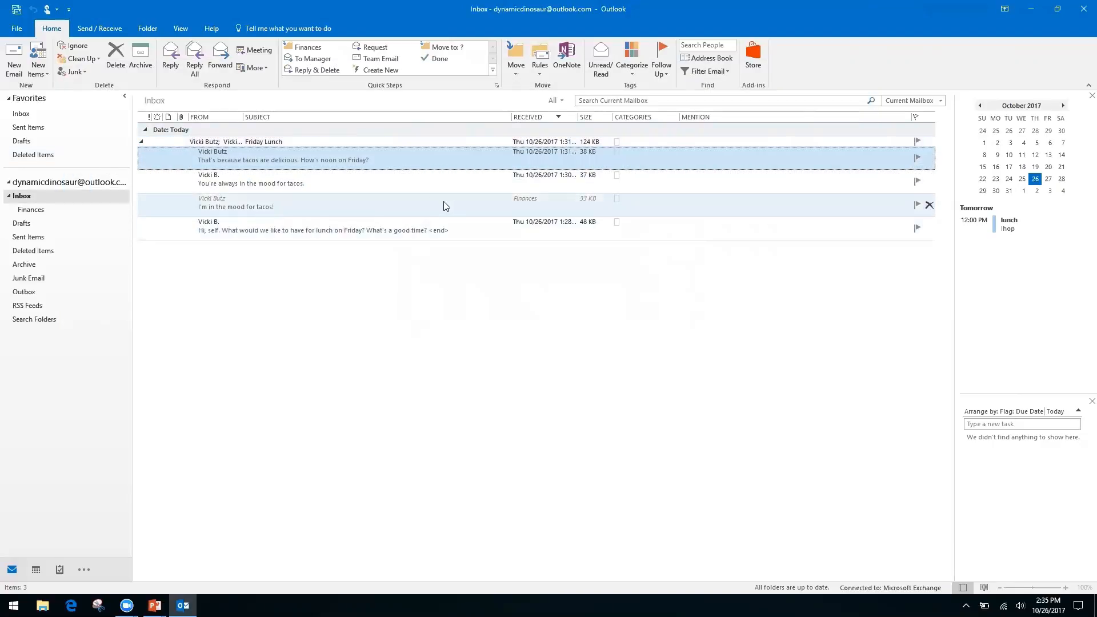
Step: Delete the 'You're always in the mood for tacos.' reply from the Friday Lunch conversation
{"action": "left_click", "coordinate": [445, 206]}
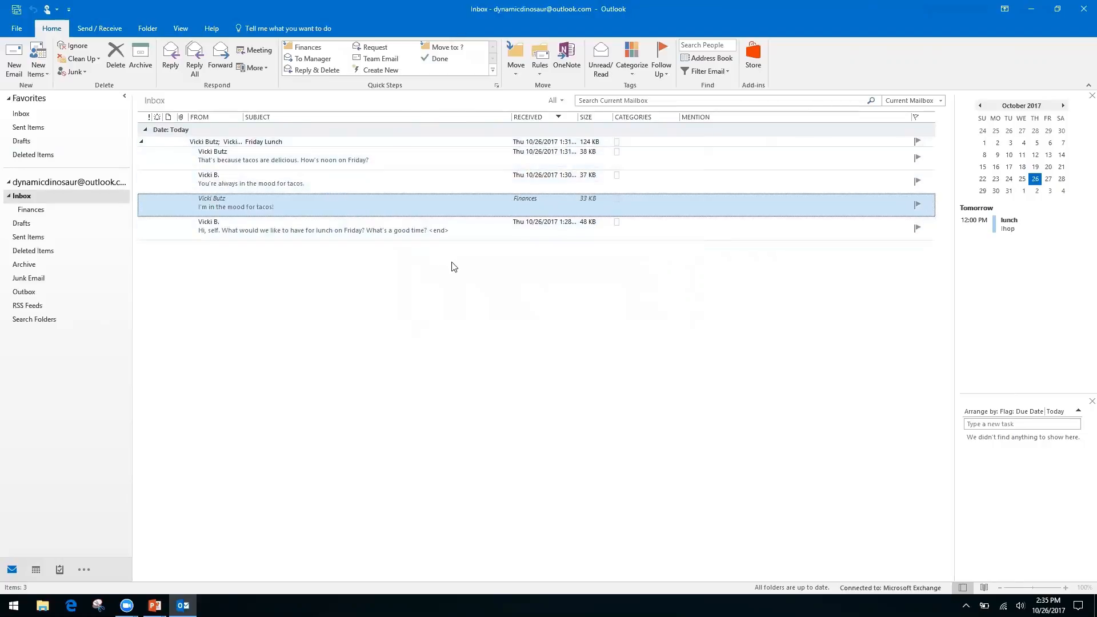
{"action": "left_click", "coordinate": [384, 183]}
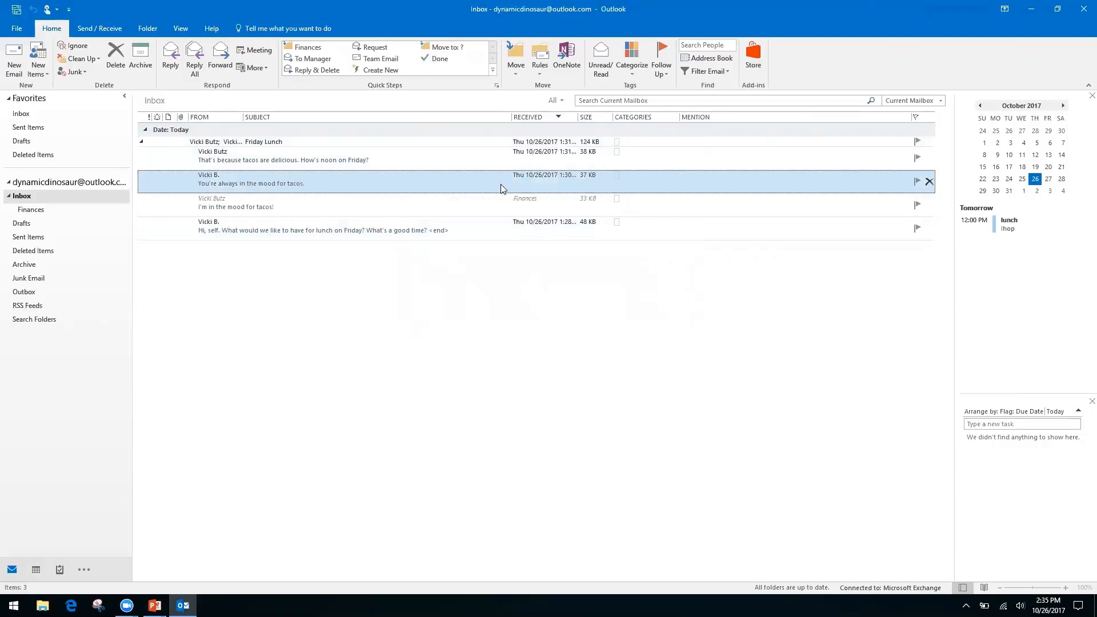
{"action": "left_click", "coordinate": [109, 64]}
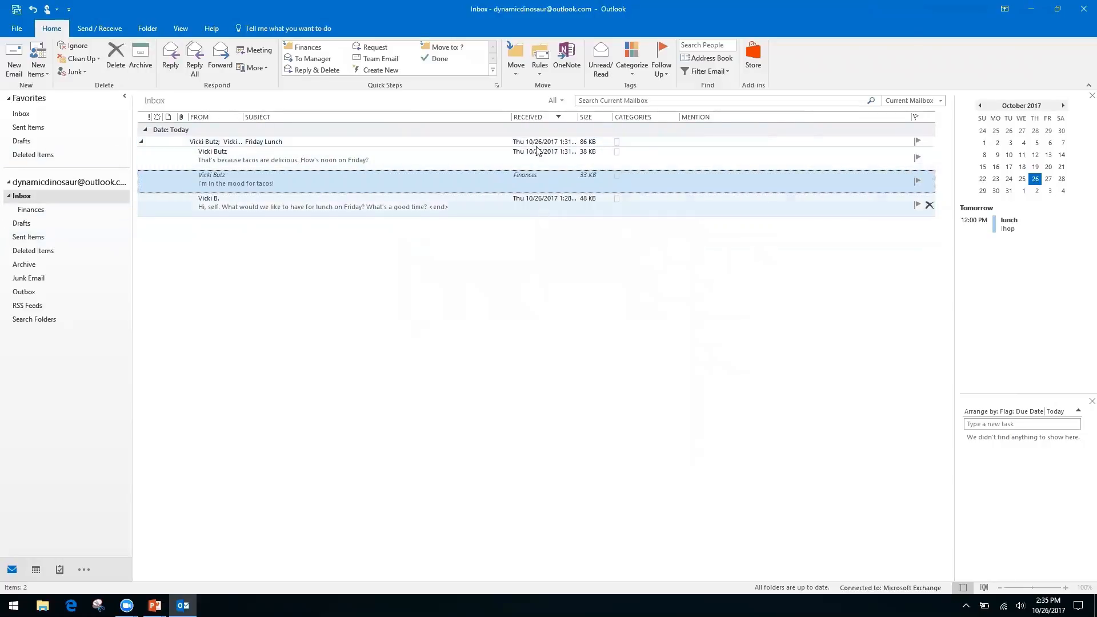
Step: Collapse the Friday Lunch conversation and switch over to the PowerPoint slide show
{"action": "left_click", "coordinate": [141, 143]}
{"action": "left_click", "coordinate": [142, 142]}
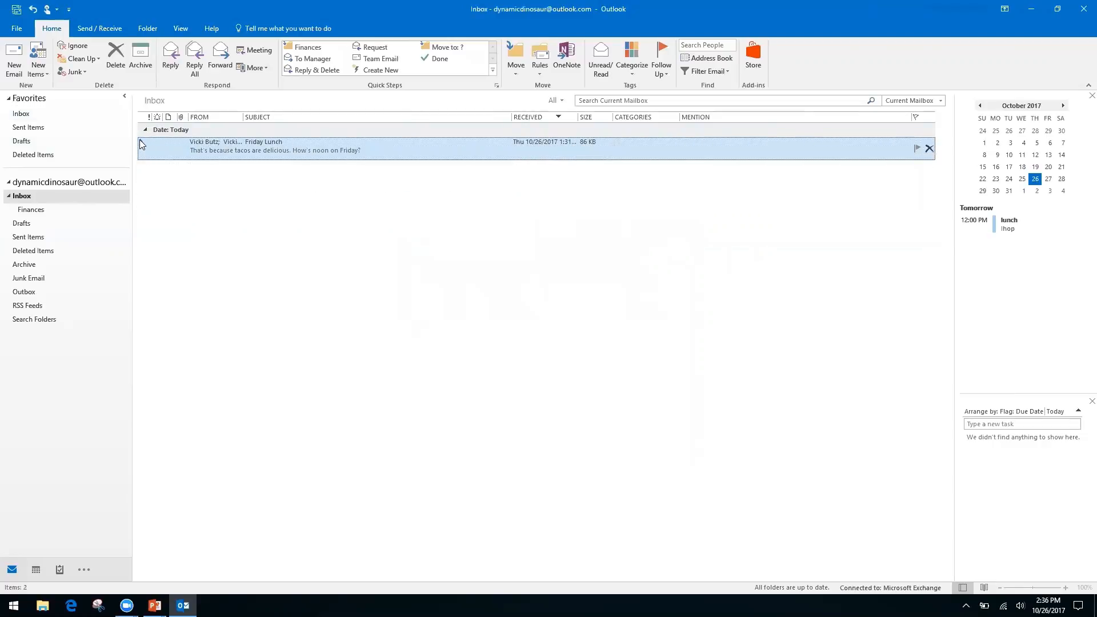
{"action": "left_click", "coordinate": [141, 141]}
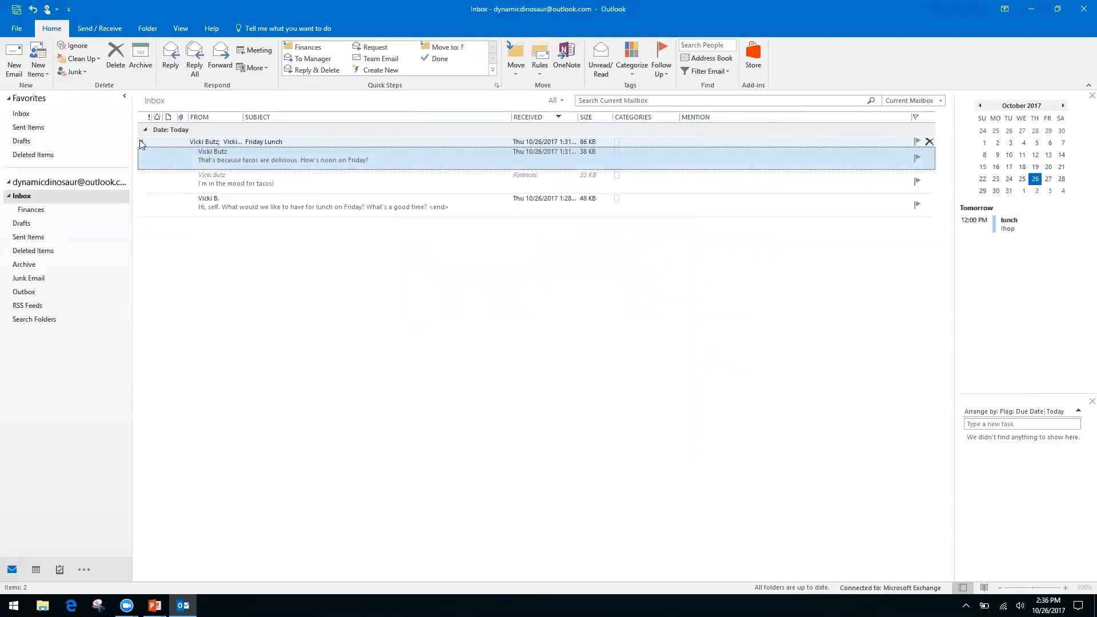
{"action": "left_click", "coordinate": [142, 143]}
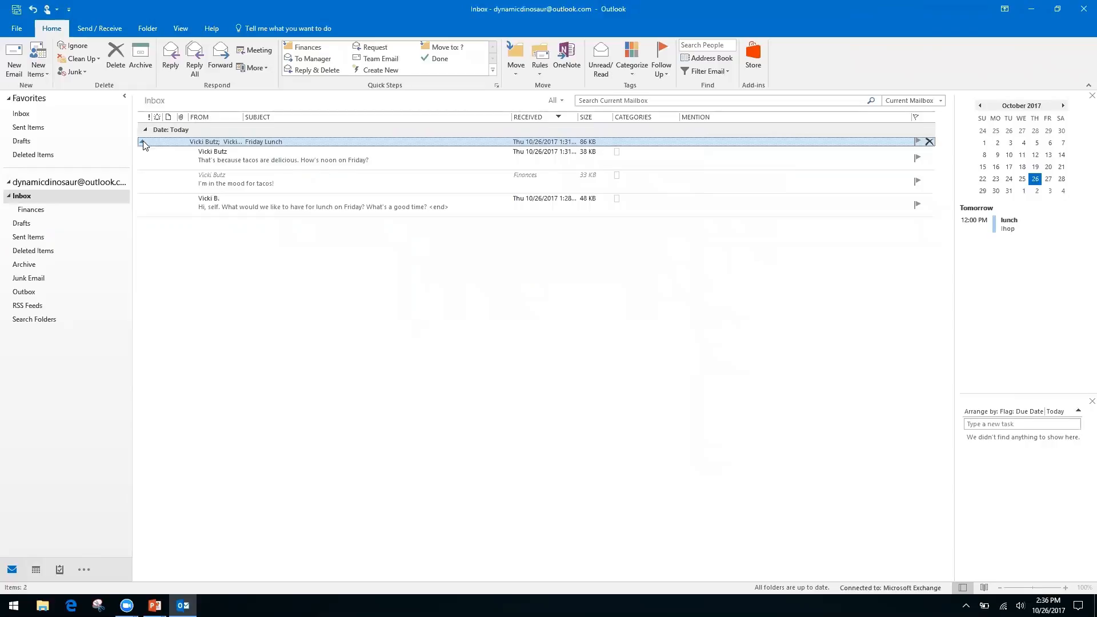
{"action": "left_click", "coordinate": [142, 143]}
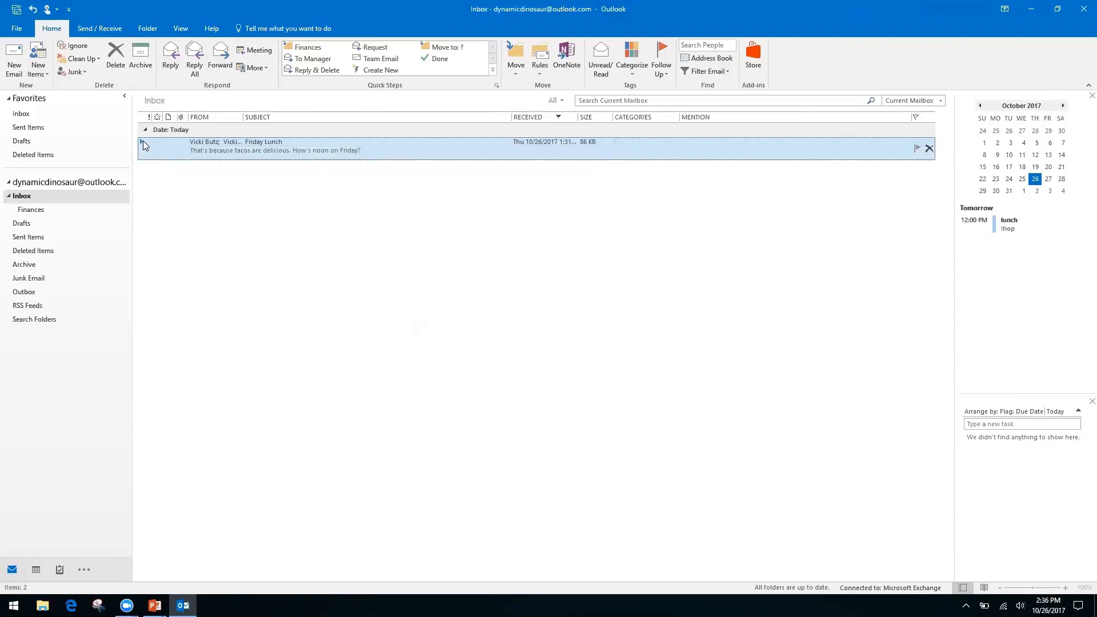
{"action": "key", "text": "alt+Tab"}
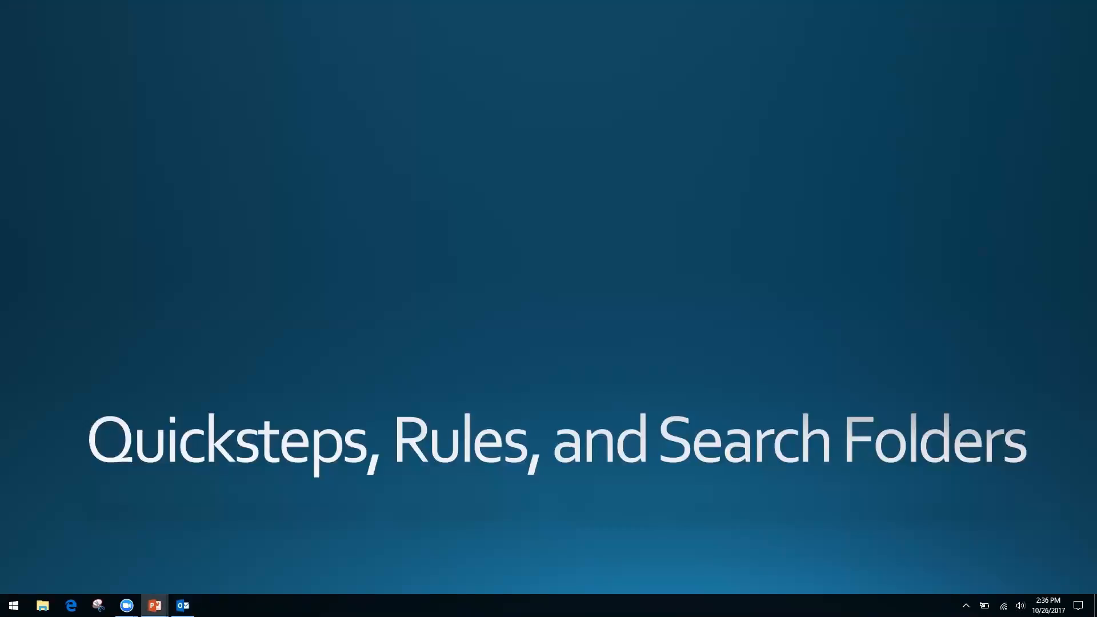
Step: Switch from the PowerPoint slide show back to the Outlook Inbox with Alt+Tab
{"action": "key", "text": "alt+Tab"}
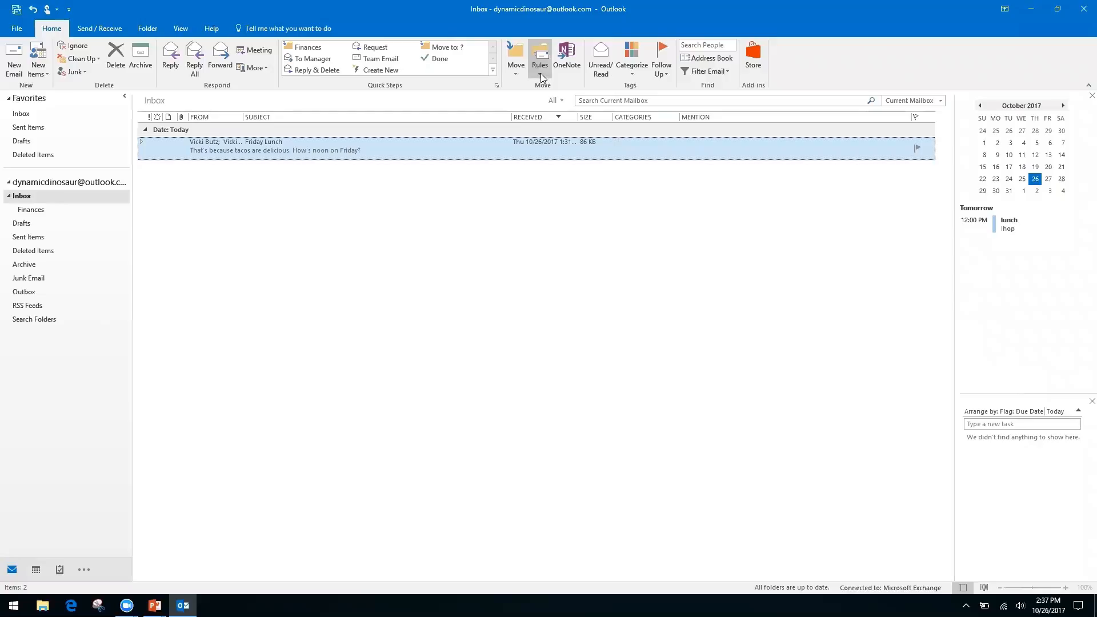
Step: From the Inbox, choose Create Rule in the Rules menu for the Friday Lunch message
{"action": "left_click", "coordinate": [52, 193]}
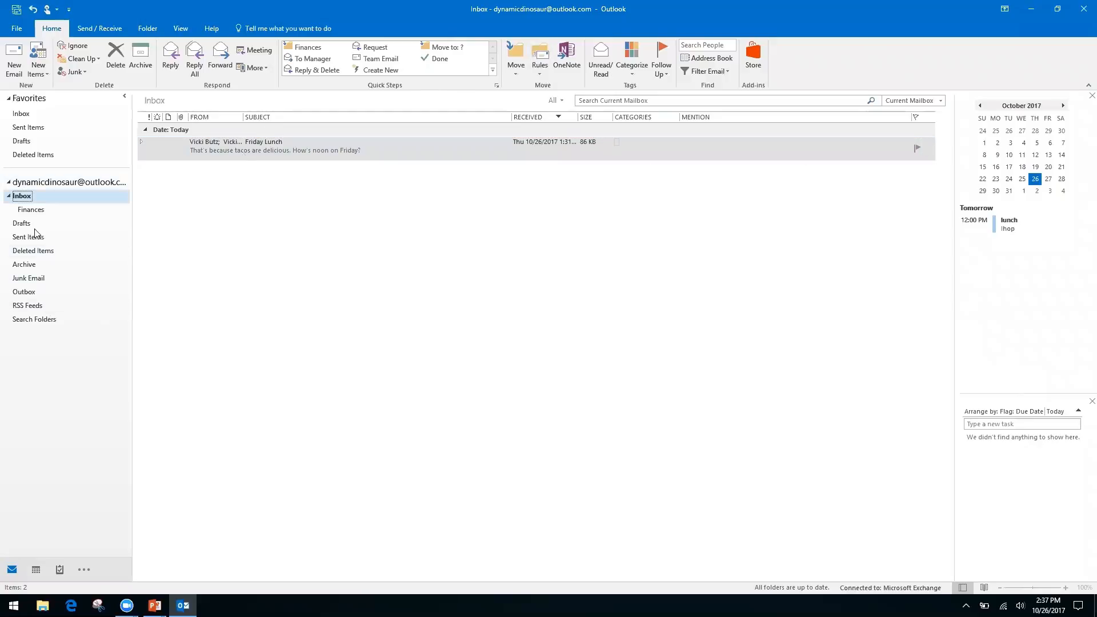
{"action": "left_click", "coordinate": [536, 74]}
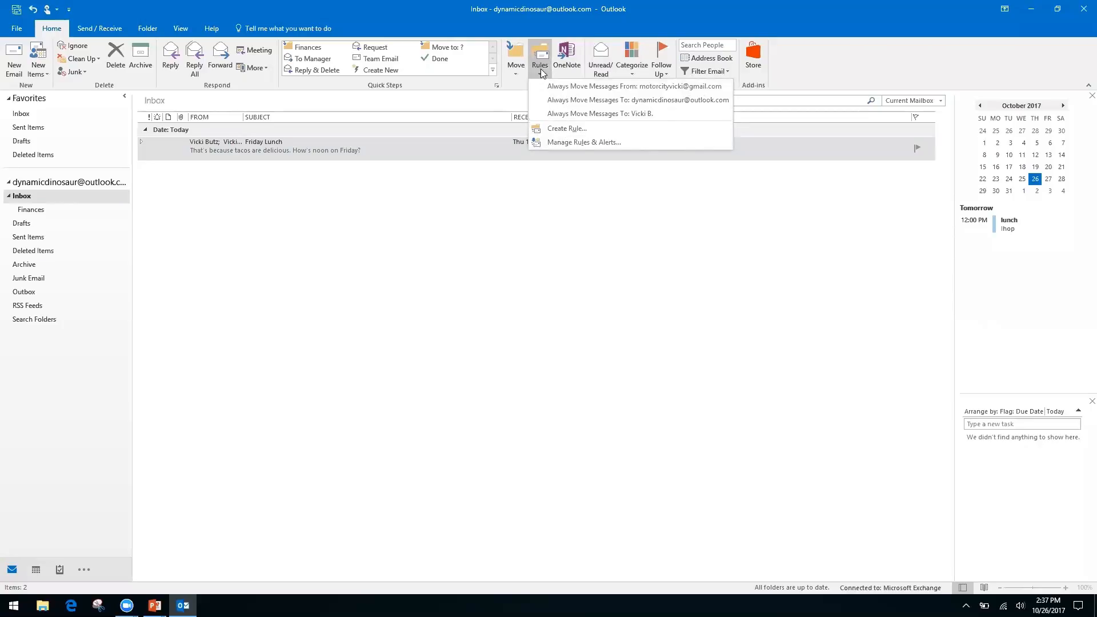
{"action": "left_click", "coordinate": [564, 129]}
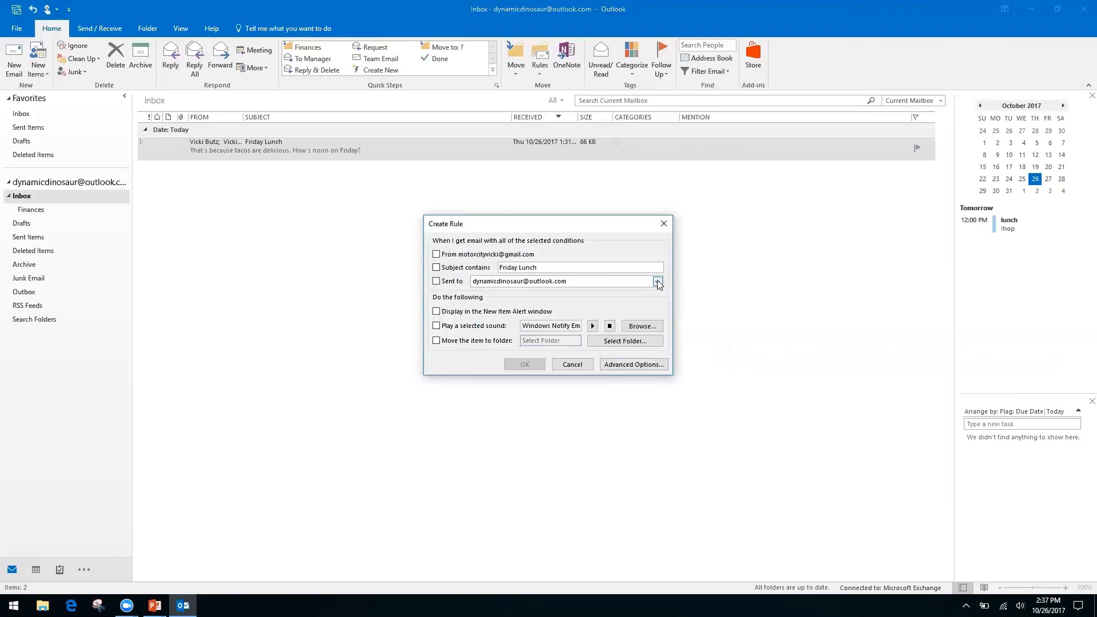
Step: In Advanced Options, tick only 'where my name is not in the To box' and continue to actions
{"action": "left_click", "coordinate": [622, 364]}
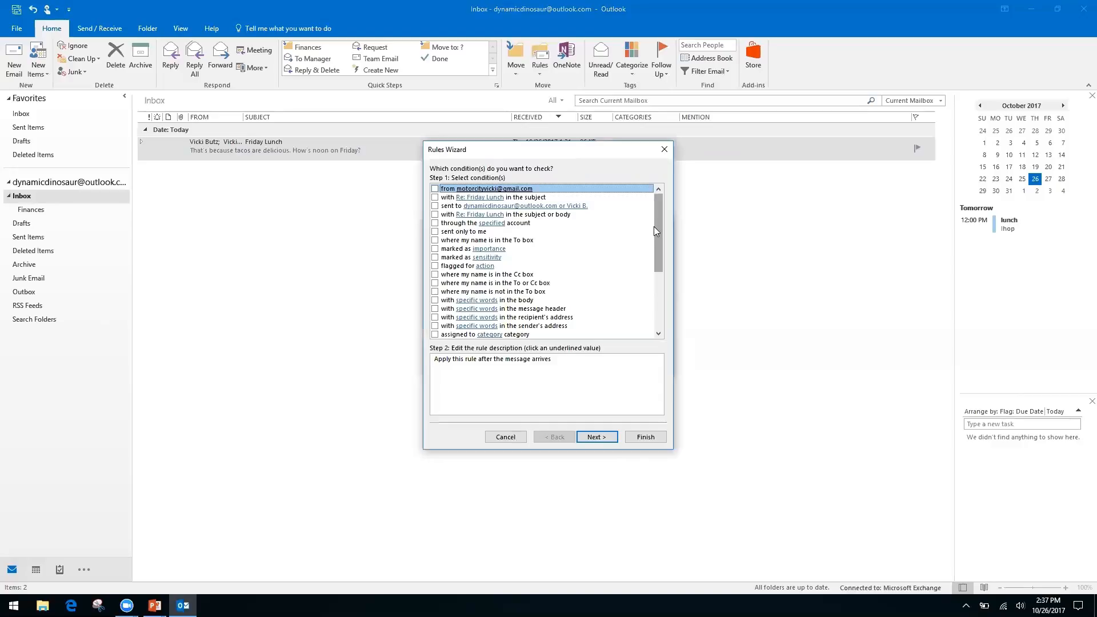
{"action": "left_click", "coordinate": [435, 275]}
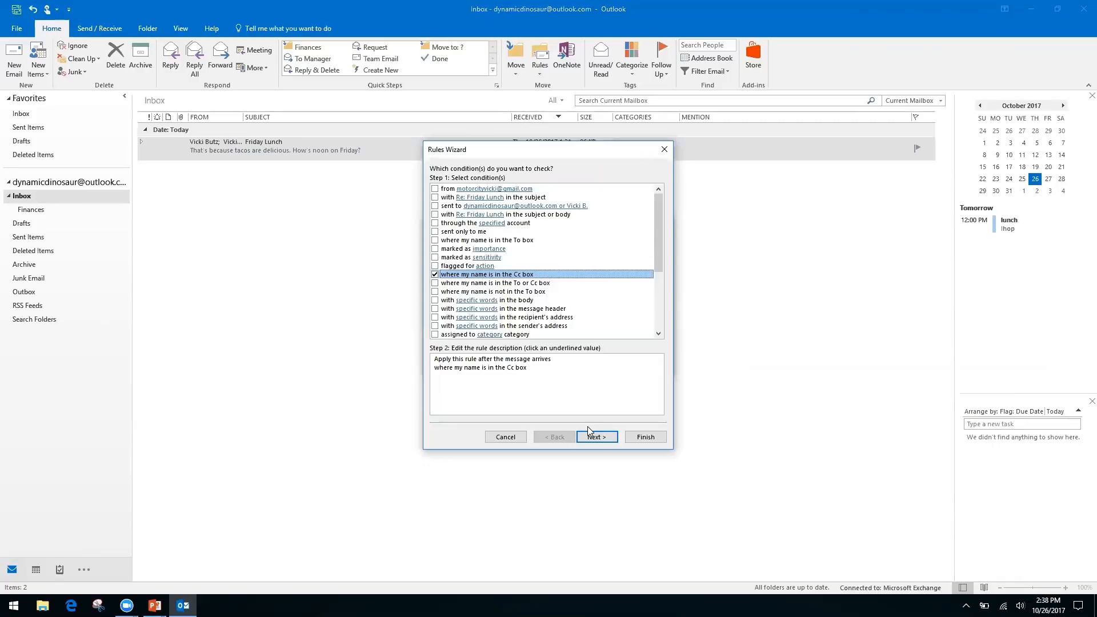
{"action": "left_click", "coordinate": [434, 274]}
{"action": "left_click", "coordinate": [435, 292]}
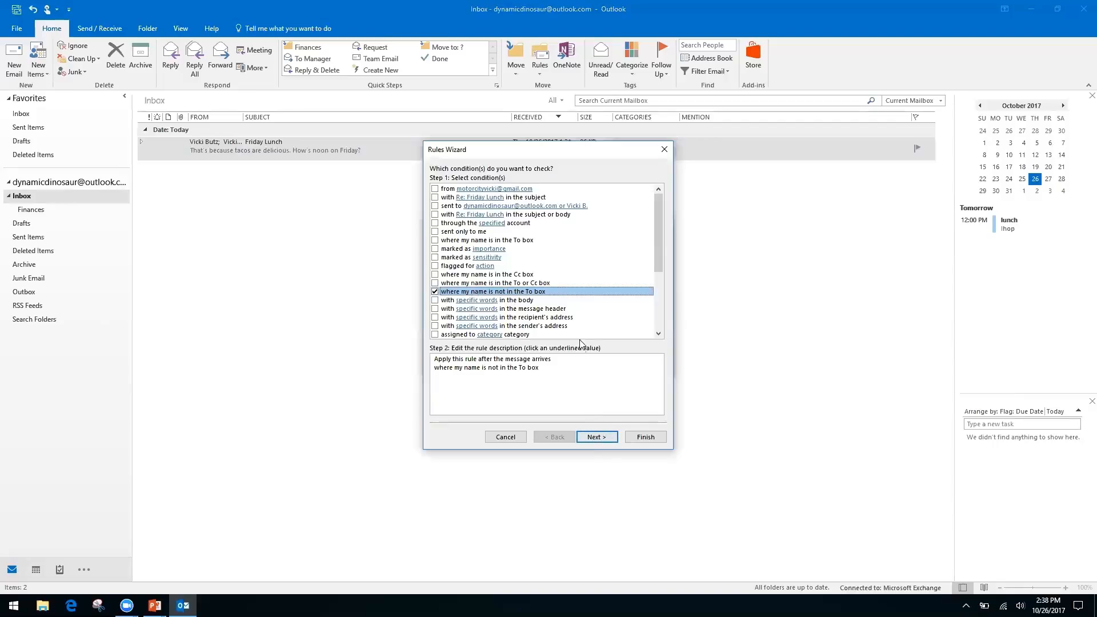
{"action": "left_click", "coordinate": [606, 438]}
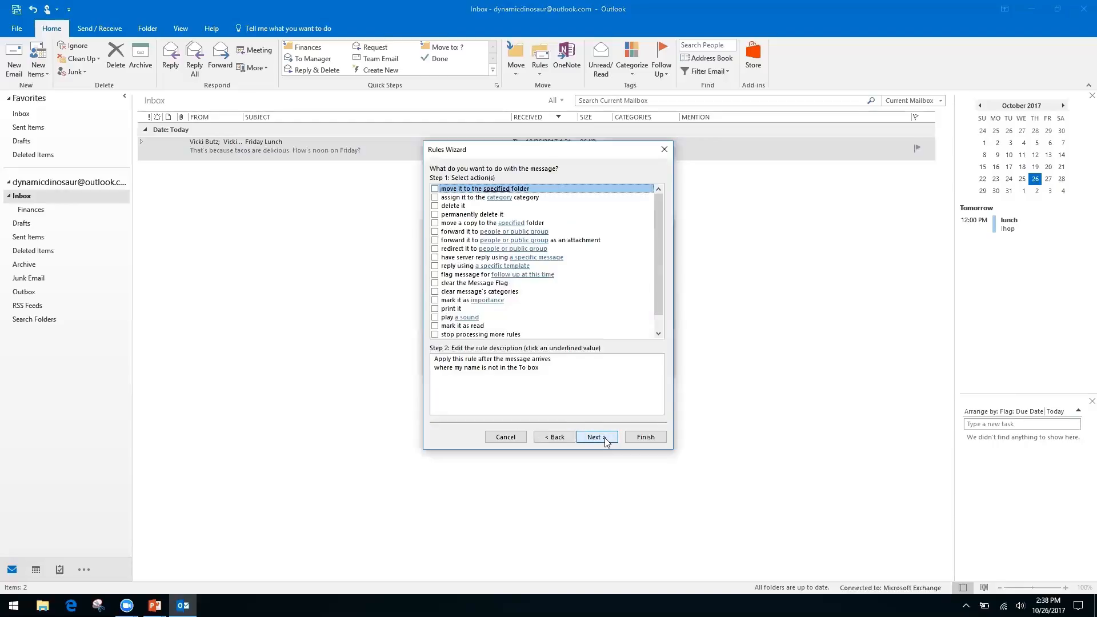
Step: Tick 'move it to the specified folder' and create Inbox CC inside the Inbox as the destination
{"action": "left_click", "coordinate": [435, 189]}
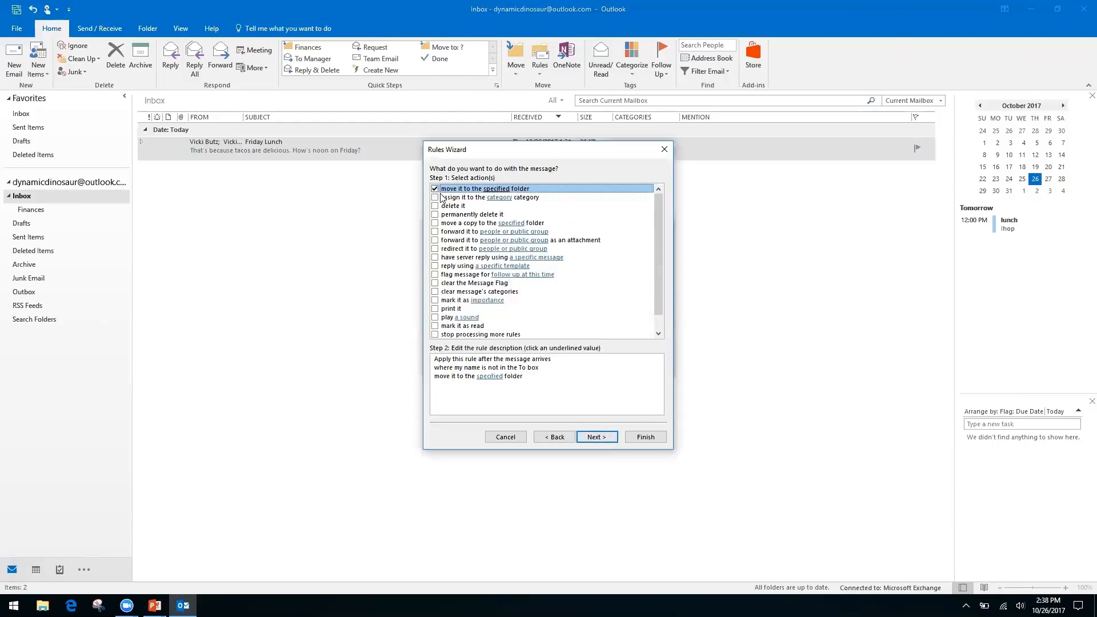
{"action": "left_click", "coordinate": [484, 376]}
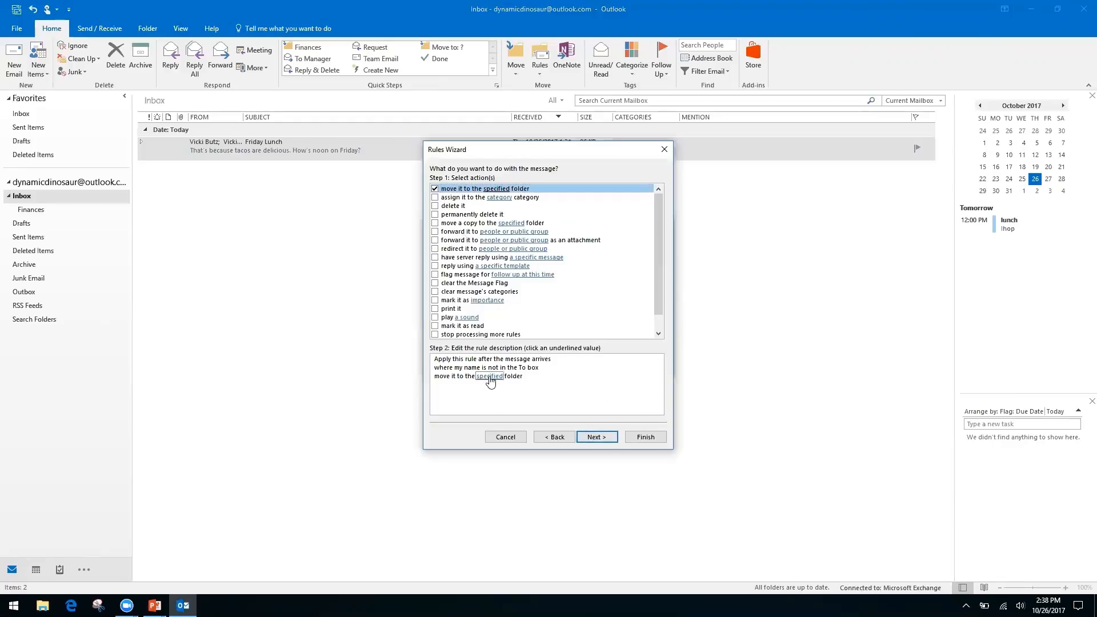
{"action": "left_click", "coordinate": [489, 378]}
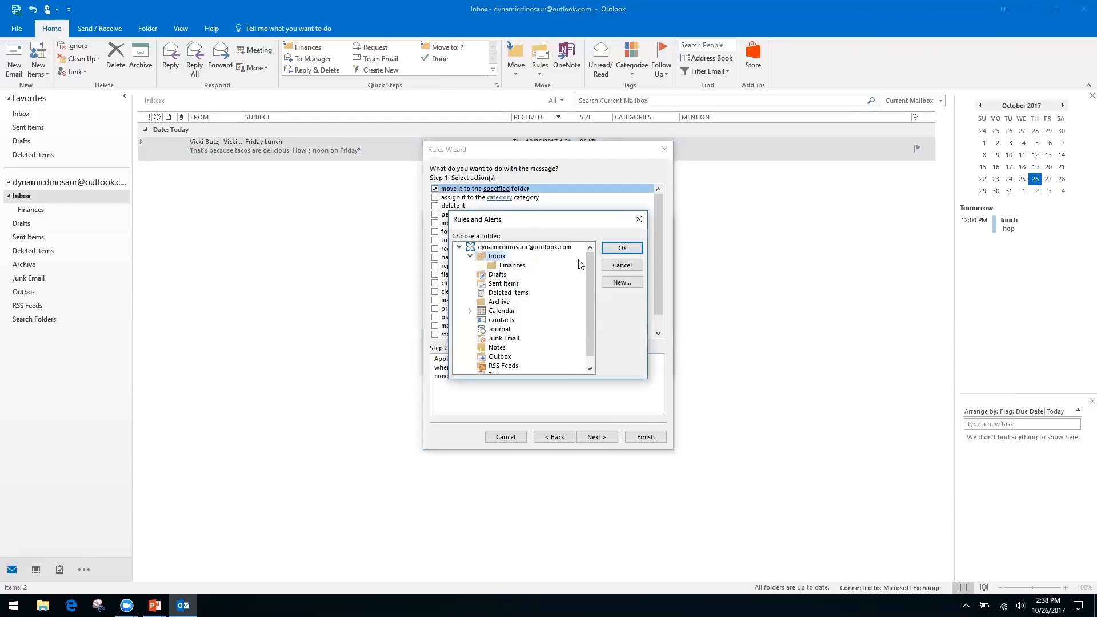
{"action": "left_click", "coordinate": [622, 282]}
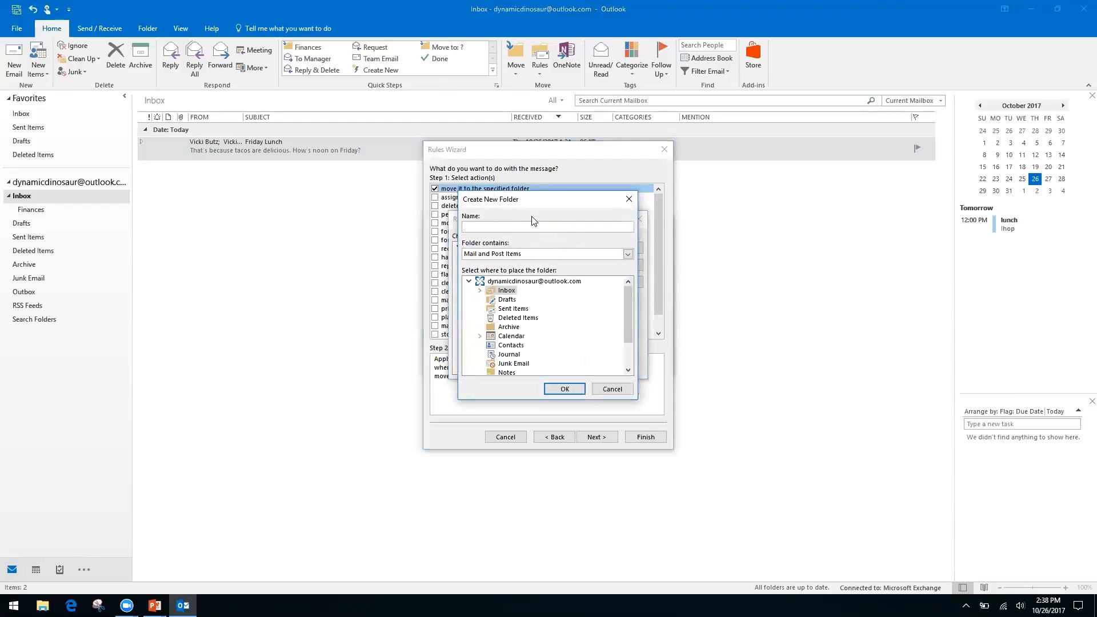
{"action": "left_click", "coordinate": [503, 283]}
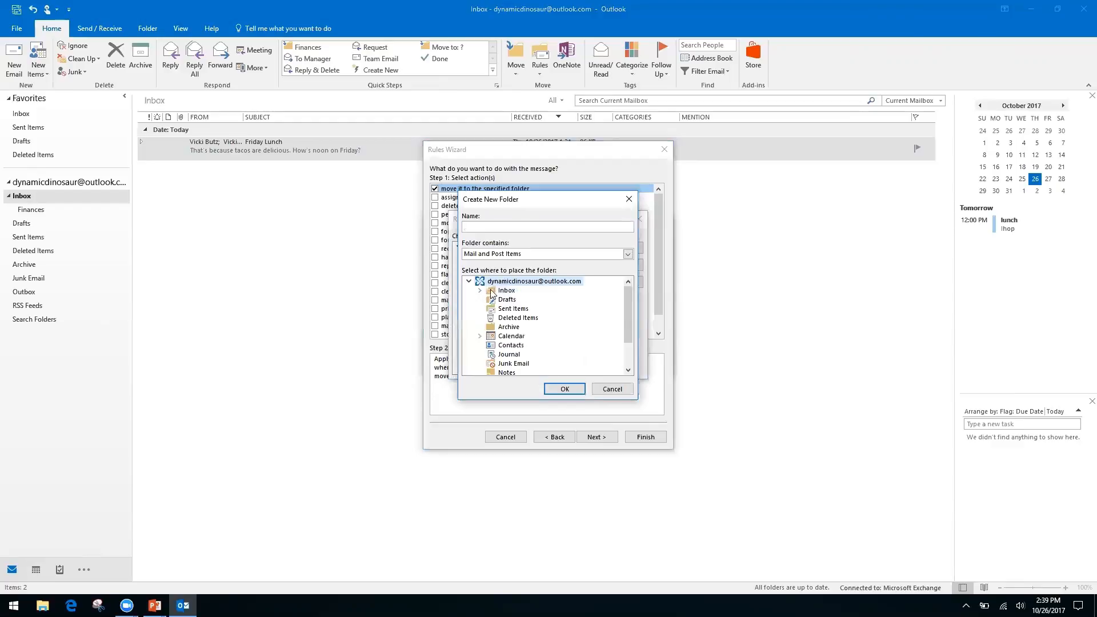
{"action": "left_click", "coordinate": [505, 291]}
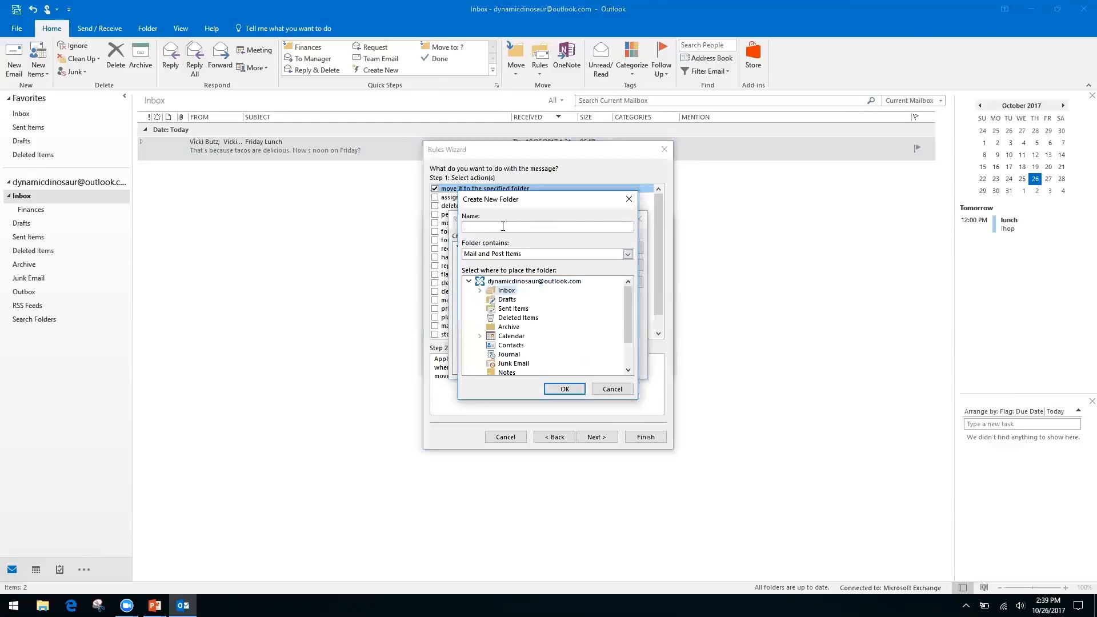
{"action": "left_click", "coordinate": [502, 225]}
{"action": "left_click", "coordinate": [563, 389]}
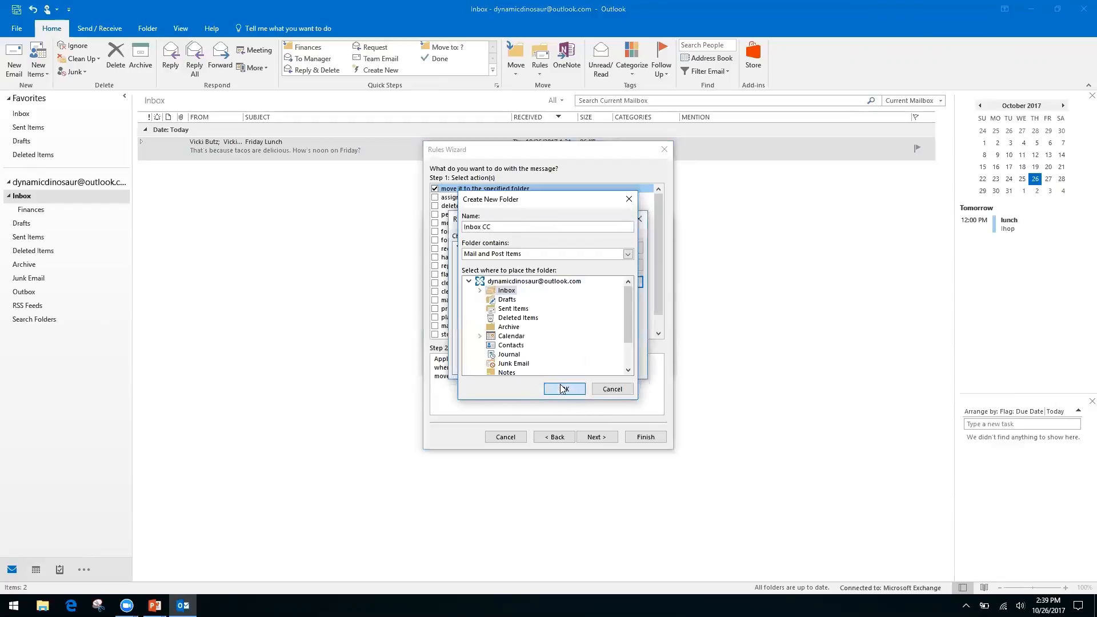
{"action": "left_click", "coordinate": [619, 249]}
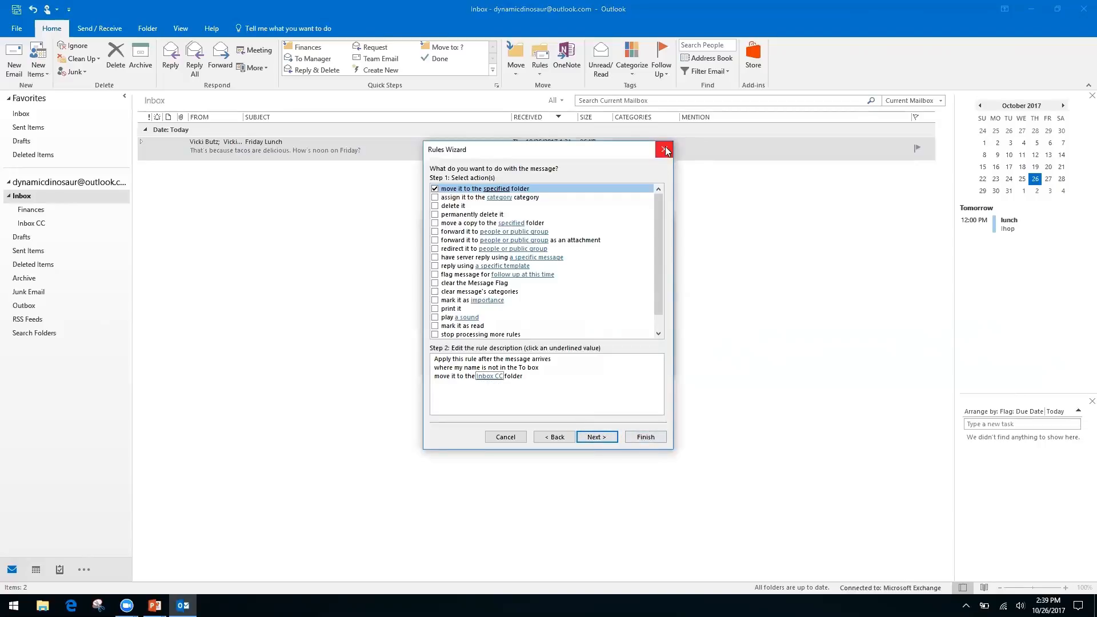
Step: Continue to exceptions, try a sender exception, then remove it so the rule has none
{"action": "left_click", "coordinate": [613, 441]}
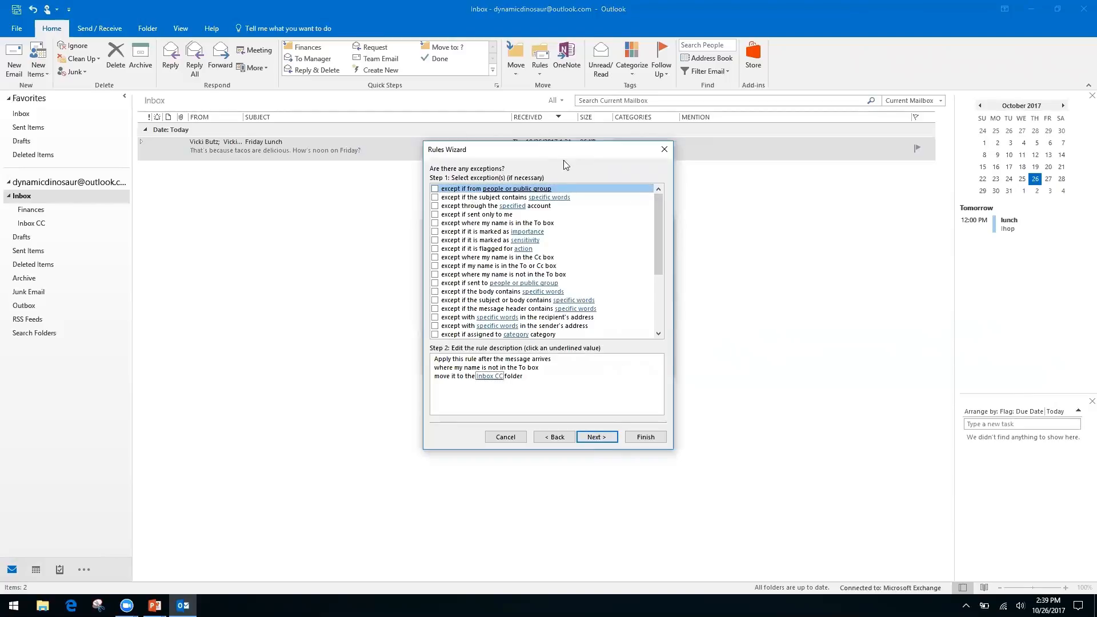
{"action": "left_click", "coordinate": [435, 190]}
{"action": "left_click", "coordinate": [510, 385]}
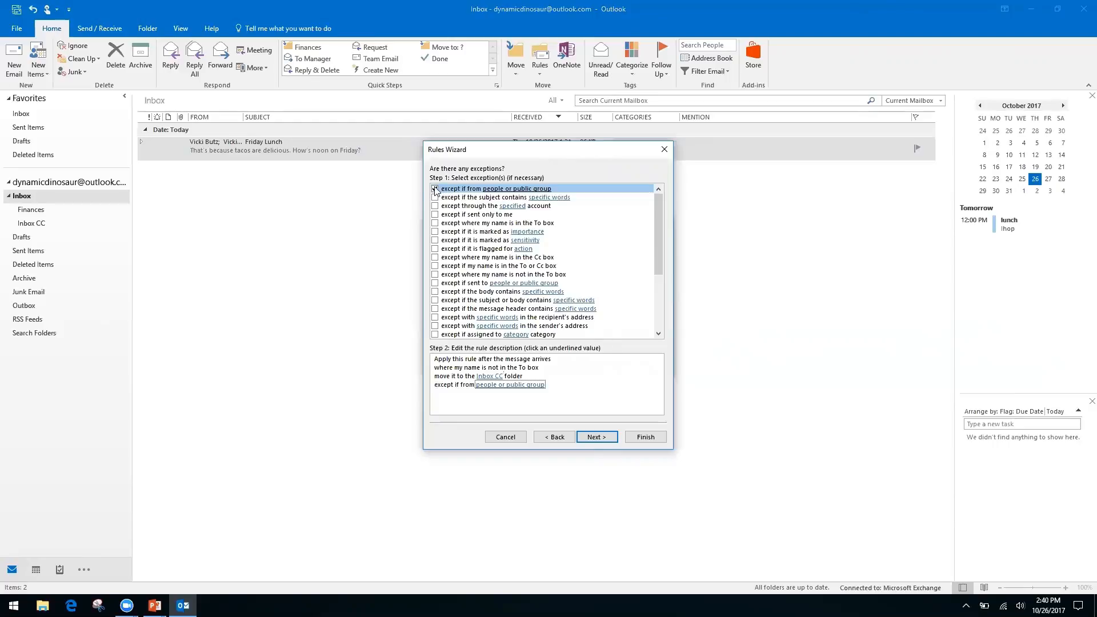
{"action": "left_click", "coordinate": [486, 388]}
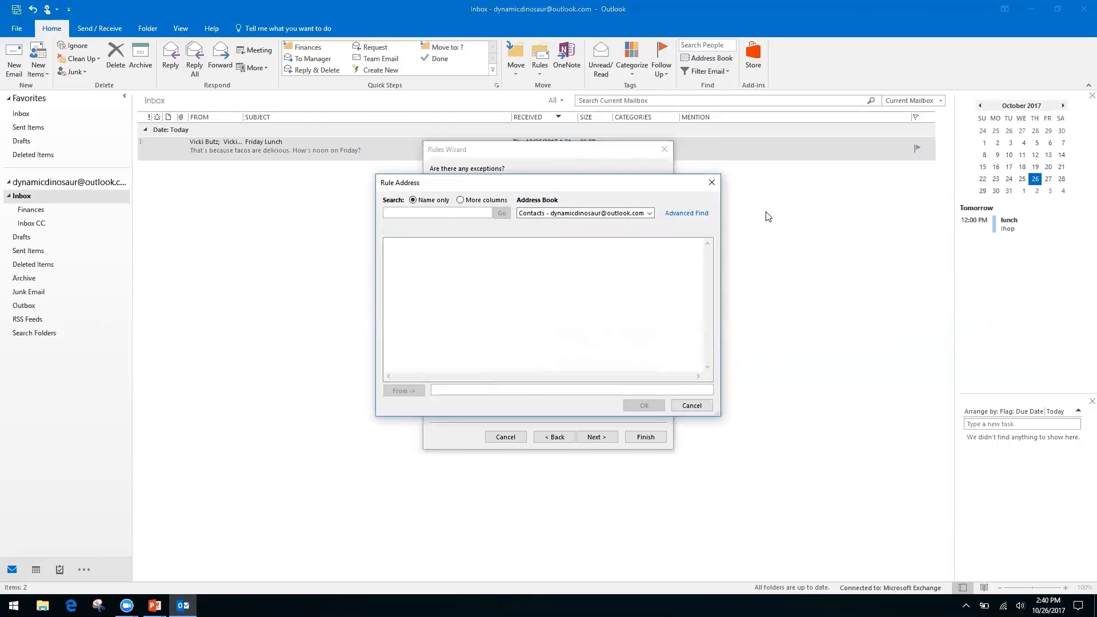
{"action": "left_click", "coordinate": [650, 214]}
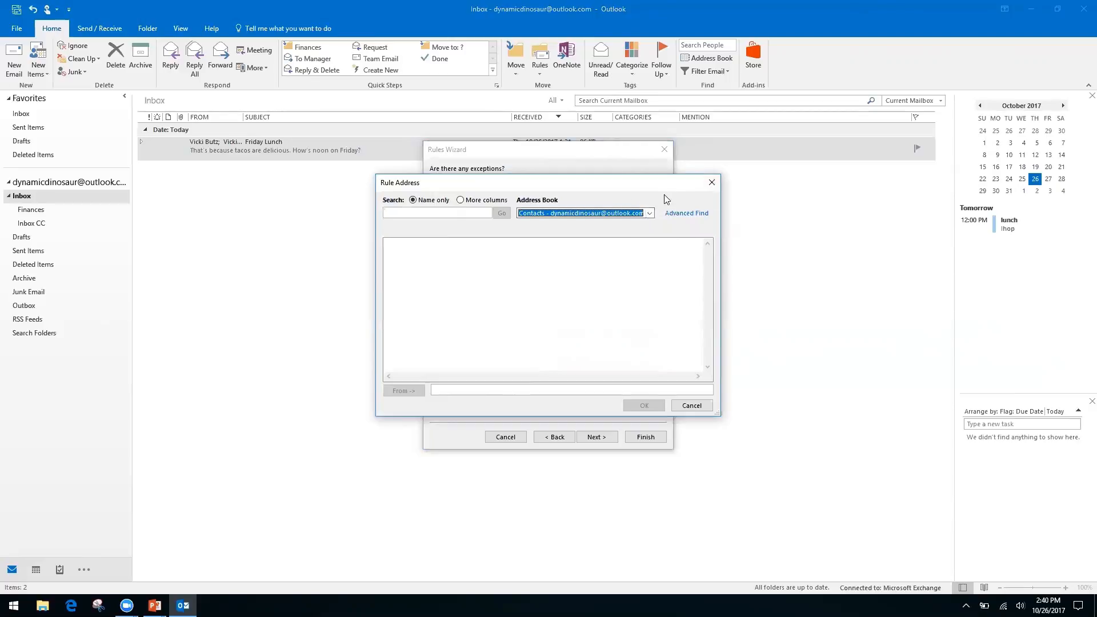
{"action": "left_click", "coordinate": [711, 182]}
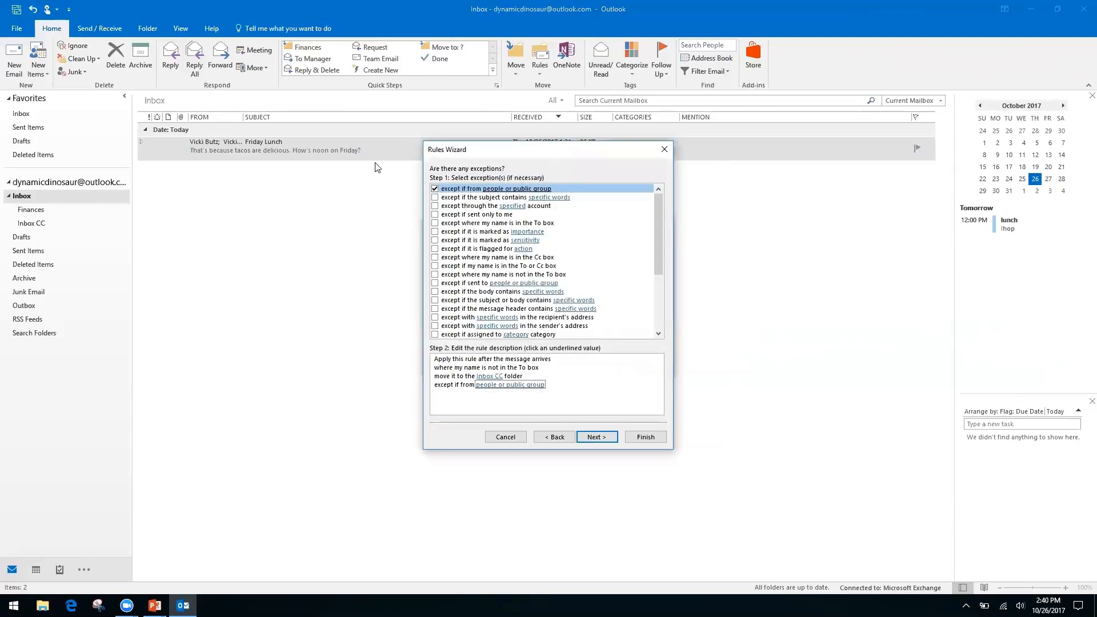
{"action": "left_click", "coordinate": [435, 189]}
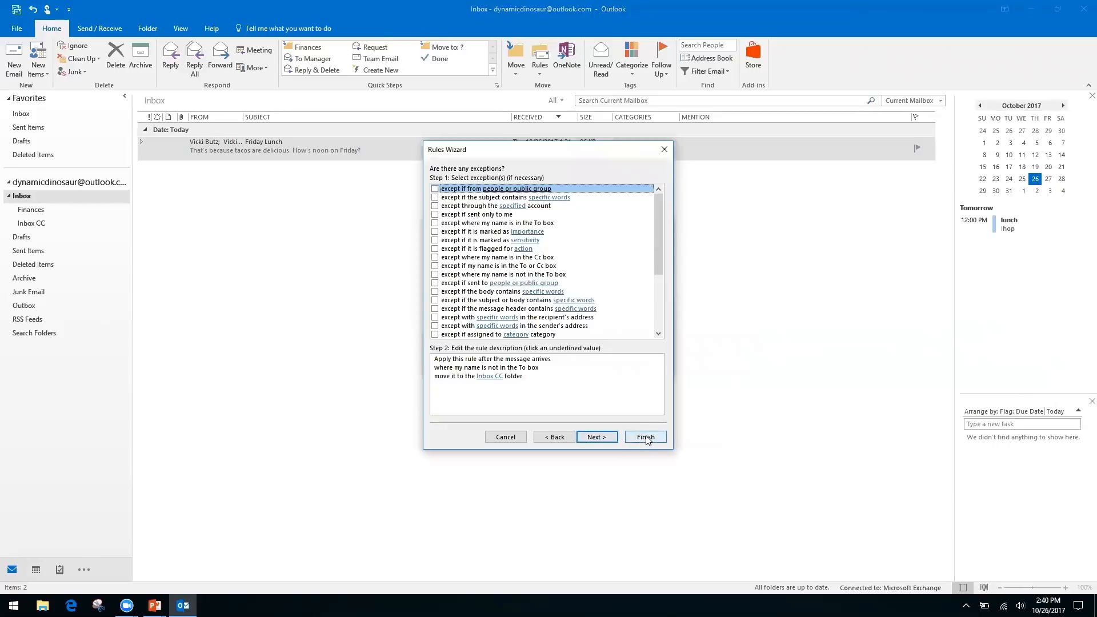
Step: Tick 'Run this rule now on messages already in Inbox', finish the rule, and cancel the extra dialog
{"action": "left_click", "coordinate": [598, 438]}
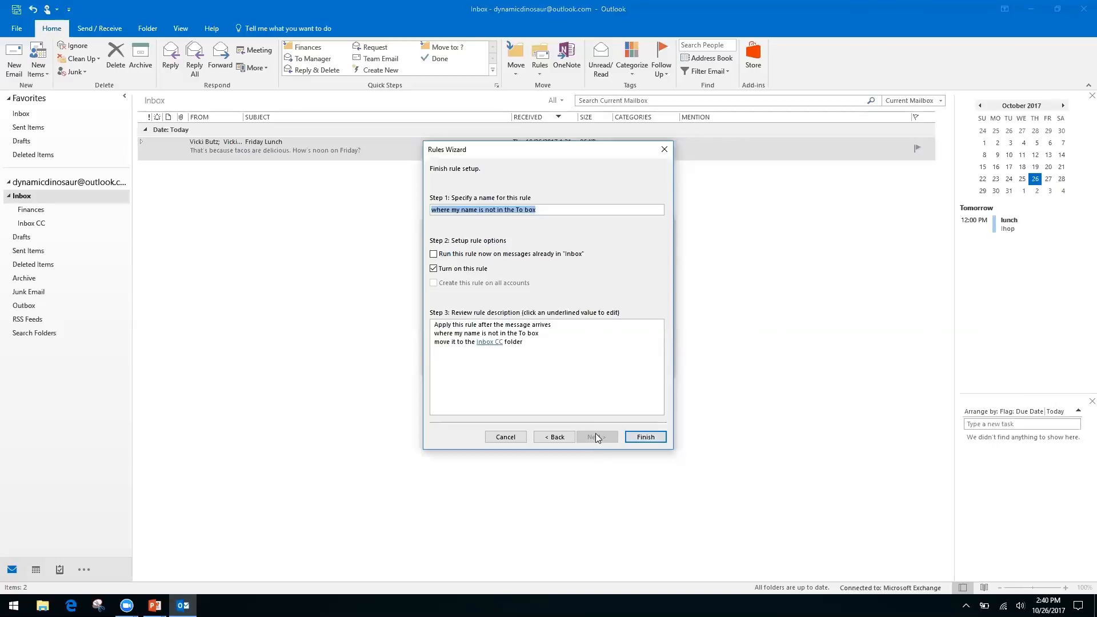
{"action": "left_click", "coordinate": [433, 255]}
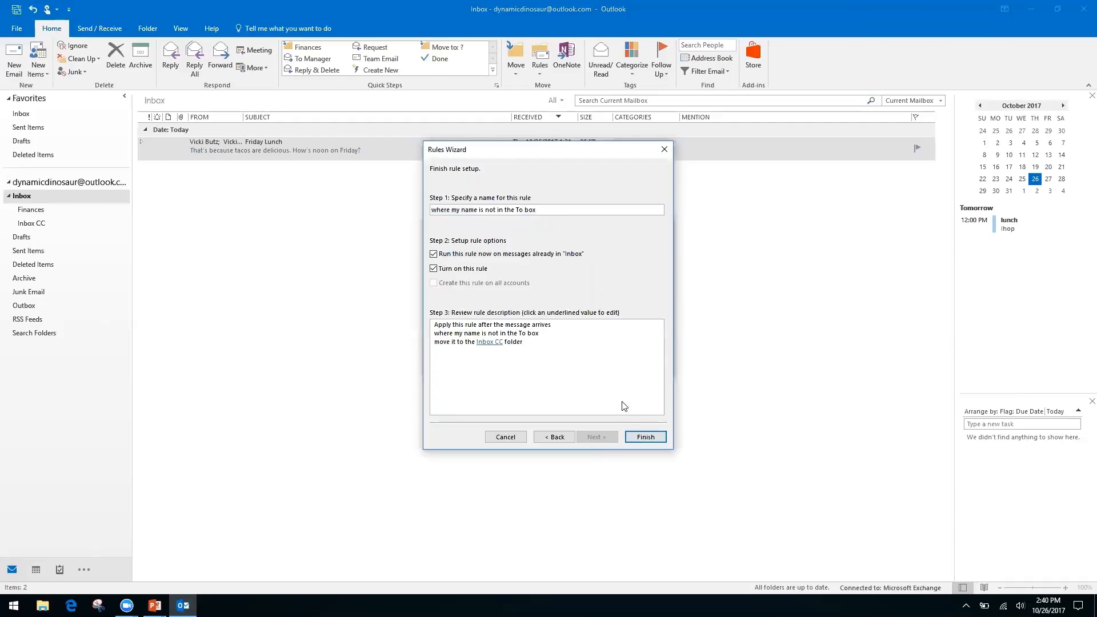
{"action": "left_click", "coordinate": [646, 437]}
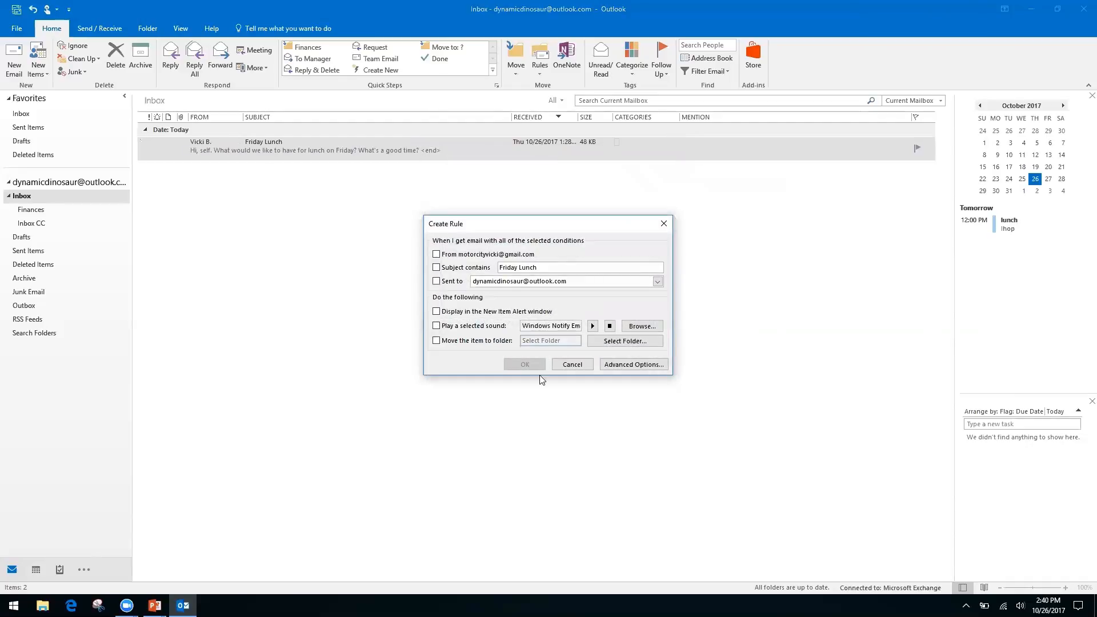
{"action": "left_click", "coordinate": [575, 366]}
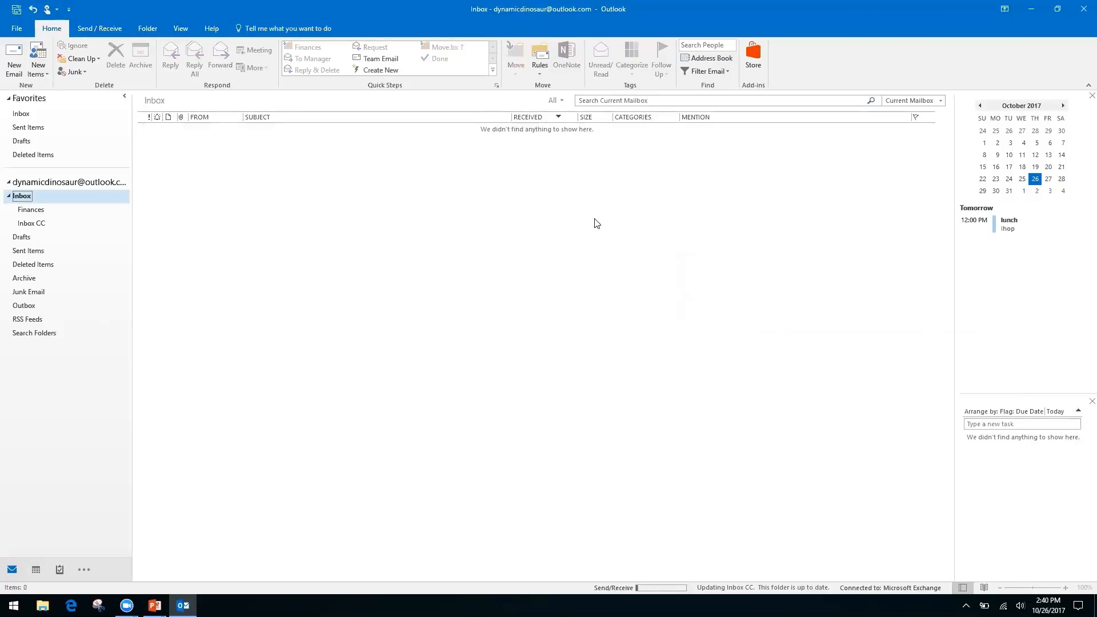
Step: Open Manage Rules & Alerts and cancel it, then open and close the Rules dropdown
{"action": "left_click", "coordinate": [540, 73]}
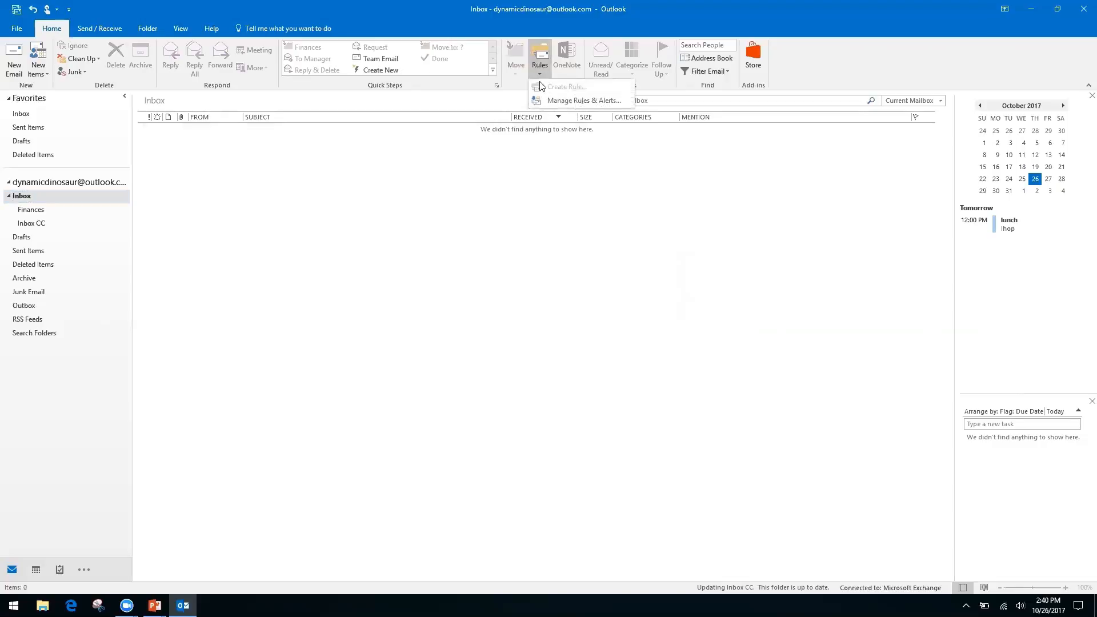
{"action": "left_click", "coordinate": [568, 101]}
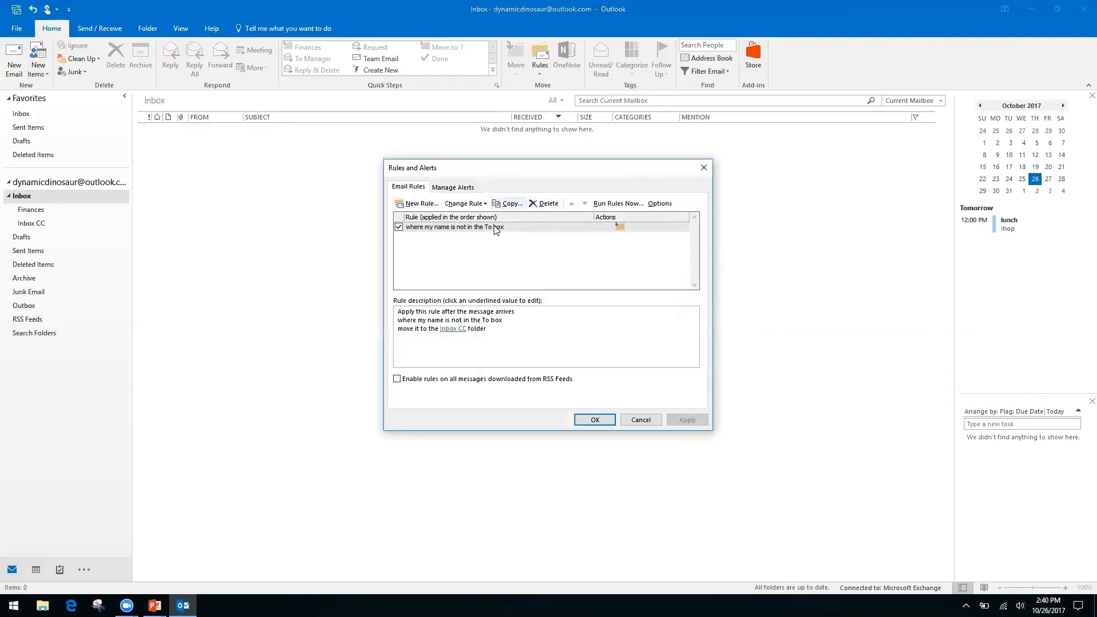
{"action": "left_click", "coordinate": [643, 420]}
{"action": "left_click", "coordinate": [539, 72]}
{"action": "left_click", "coordinate": [476, 180]}
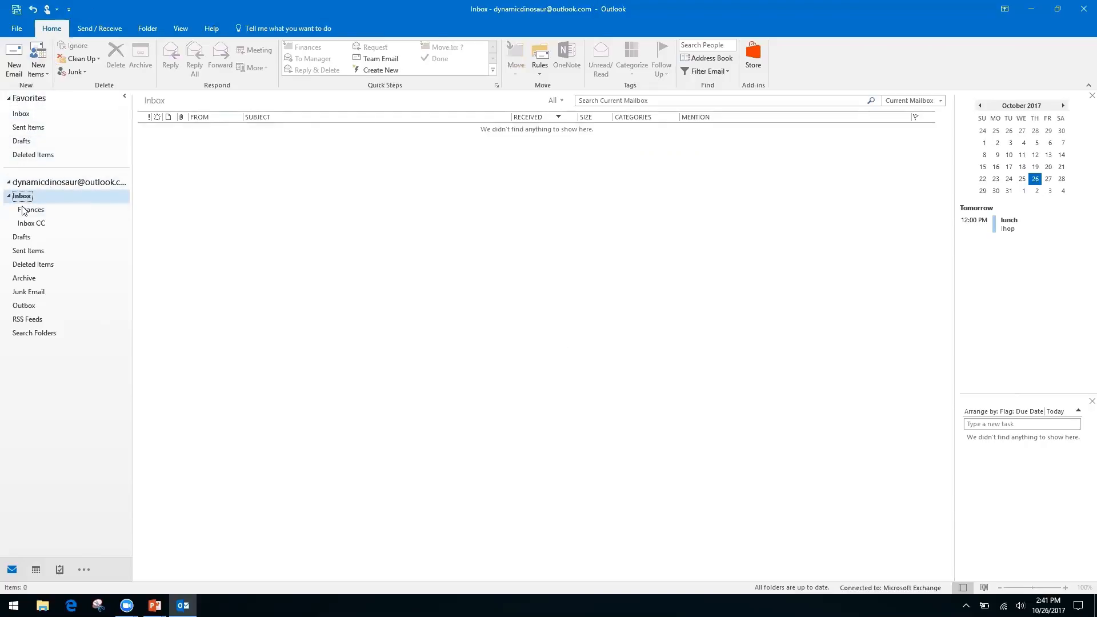
Step: Go to the account's Inbox and open Inbox CC holding the Friday Lunch conversation
{"action": "left_click", "coordinate": [61, 182]}
{"action": "left_click", "coordinate": [20, 114]}
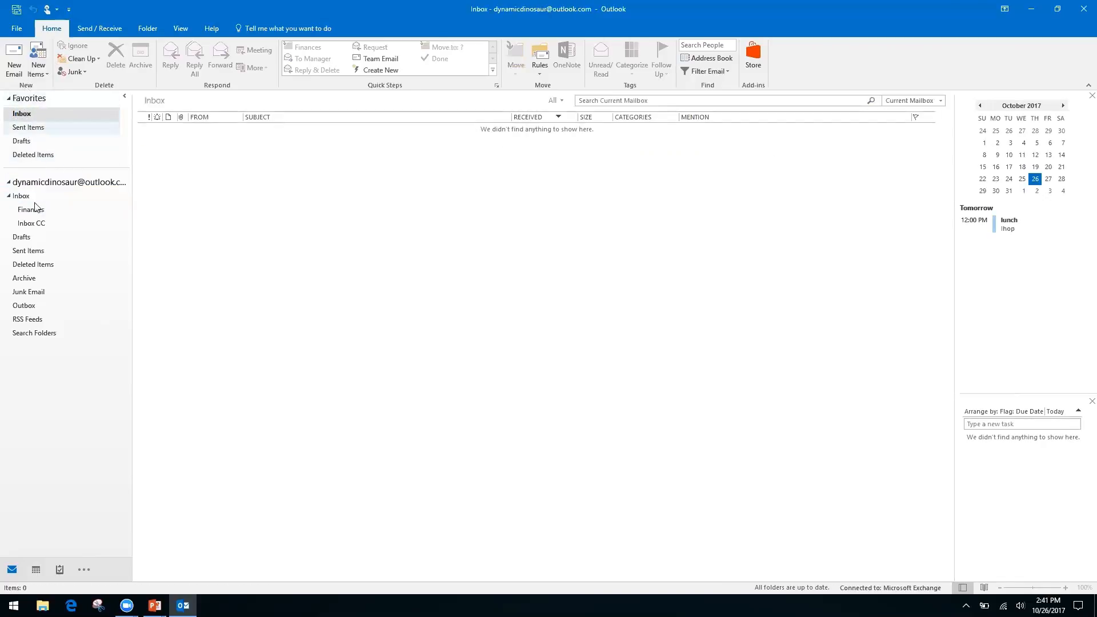
{"action": "left_click", "coordinate": [17, 197]}
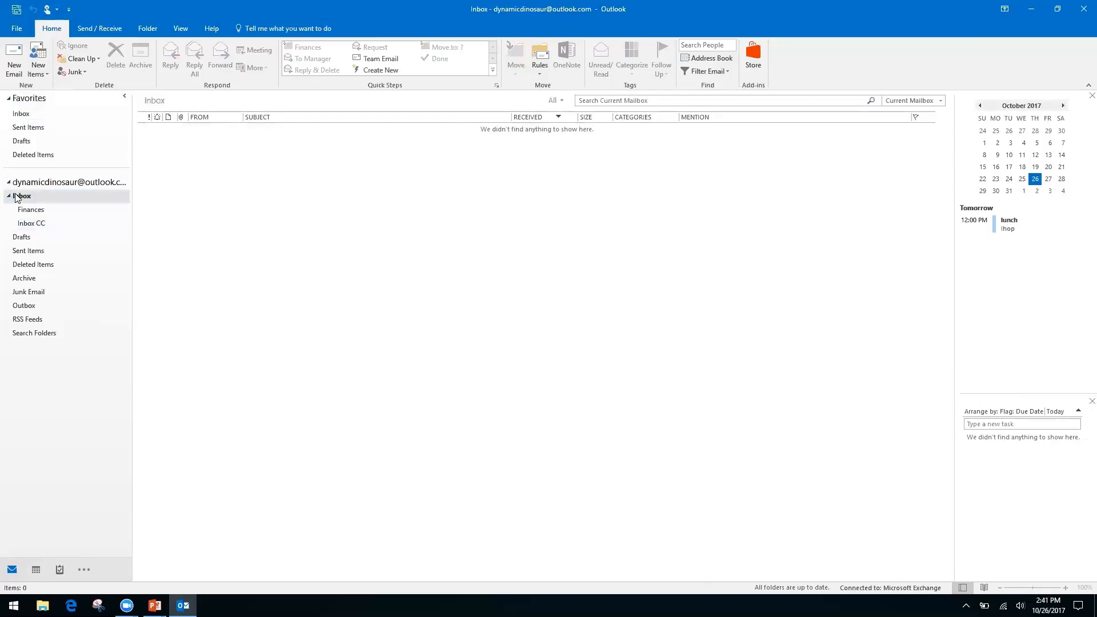
{"action": "left_click", "coordinate": [29, 225]}
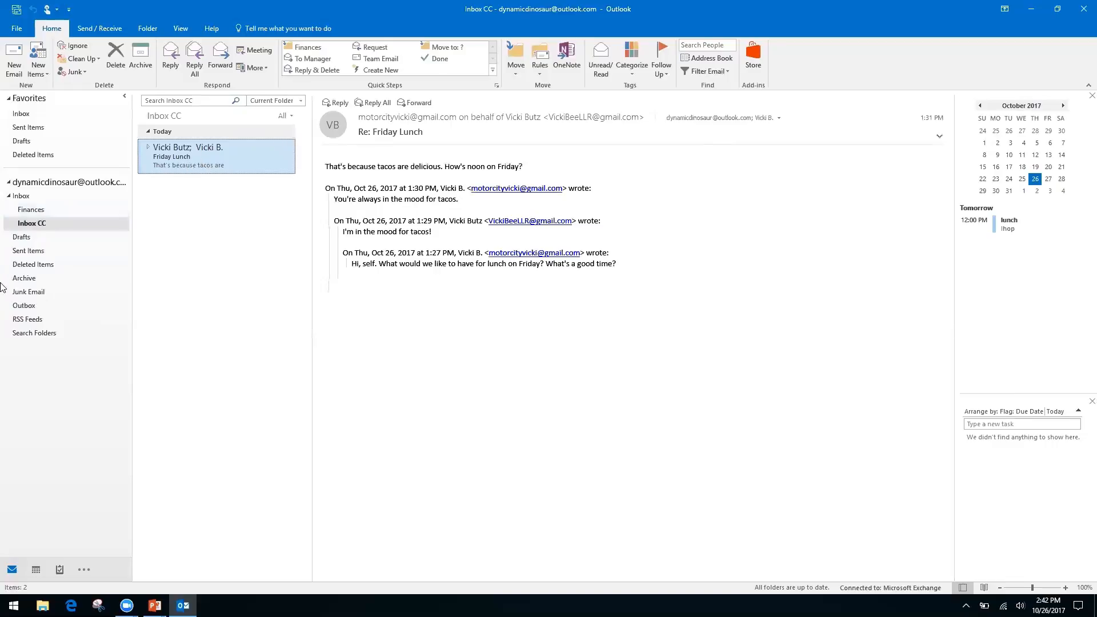
Step: Bring up the Search Folders context menu in the folder pane
{"action": "right_click", "coordinate": [35, 334]}
{"action": "left_click", "coordinate": [52, 404]}
{"action": "right_click", "coordinate": [34, 334]}
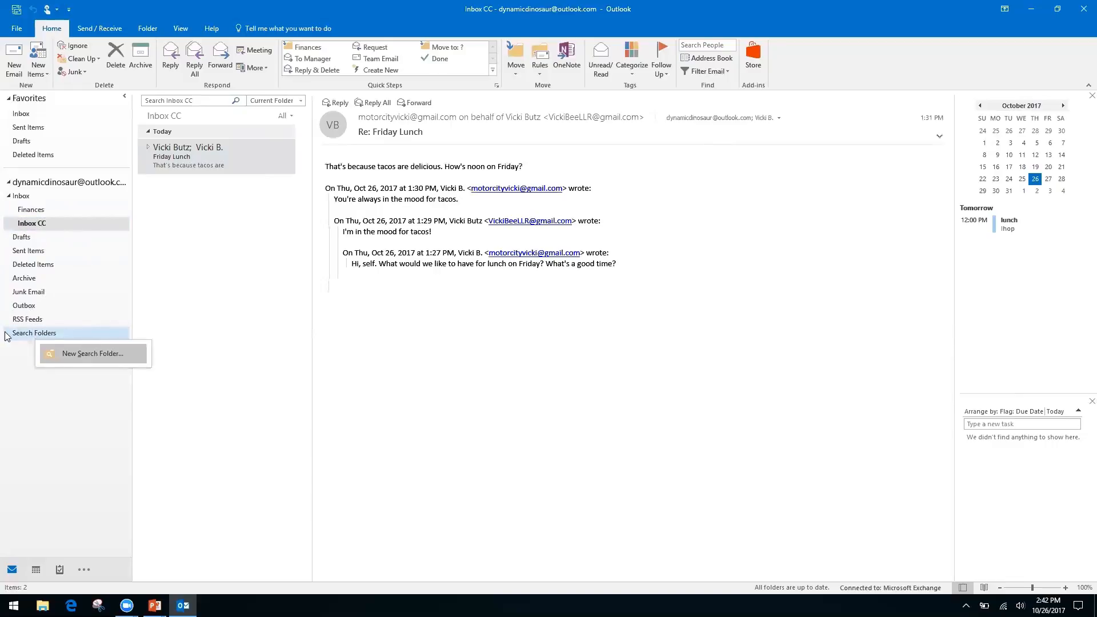
{"action": "left_click", "coordinate": [14, 365]}
{"action": "right_click", "coordinate": [59, 337]}
Step: Begin a new search folder using 'Create a custom Search Folder' and open its name and criteria settings
{"action": "left_click", "coordinate": [78, 343]}
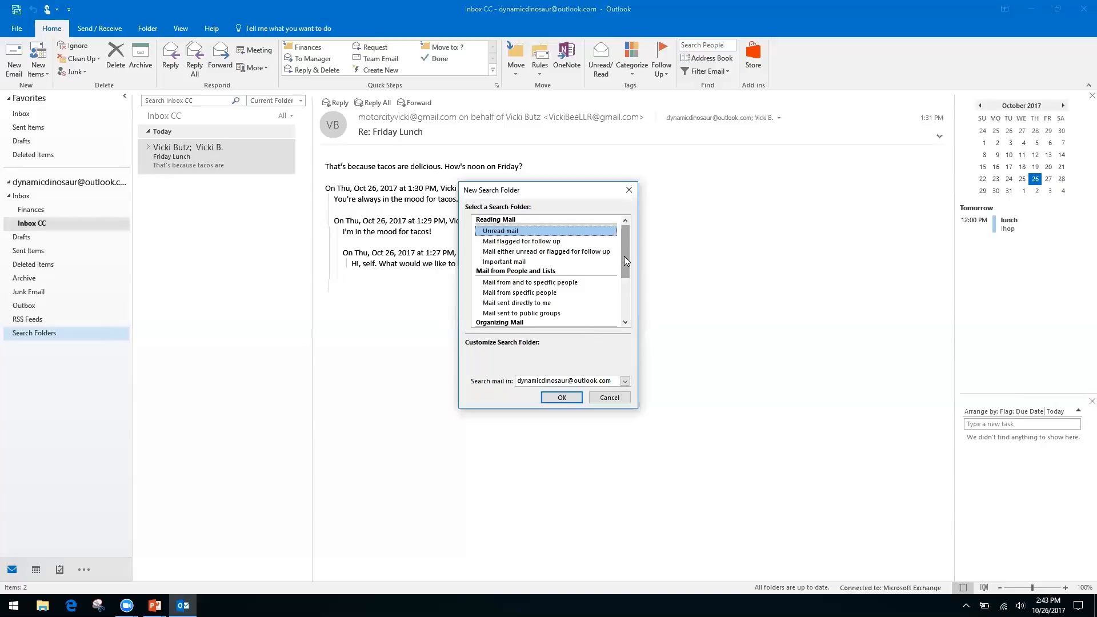
{"action": "left_click", "coordinate": [511, 293]}
{"action": "left_click", "coordinate": [509, 303]}
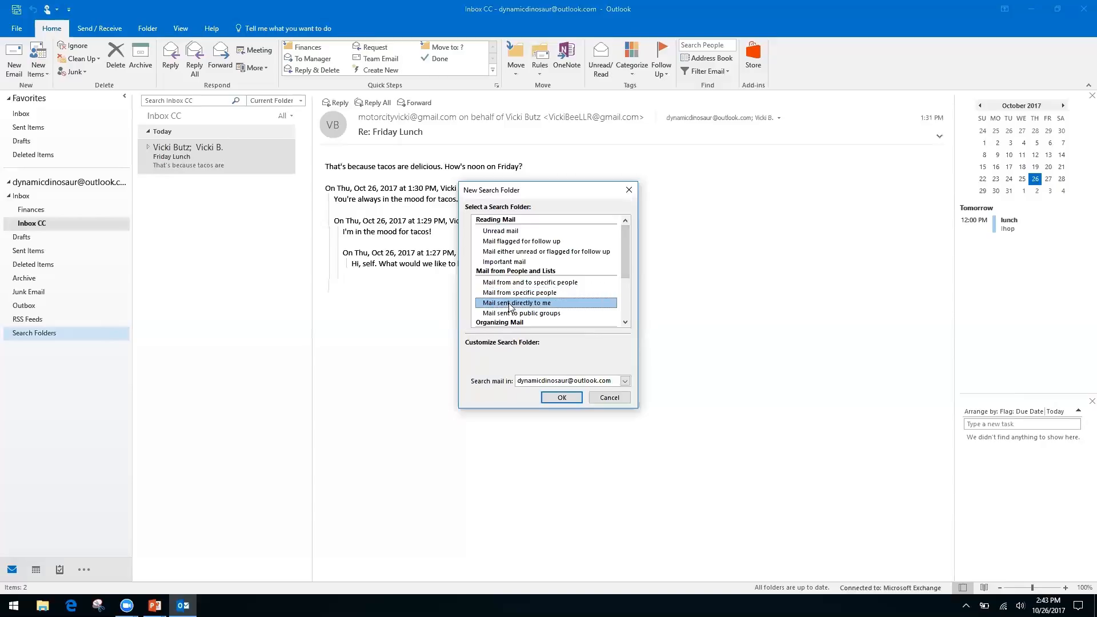
{"action": "left_click_drag", "start_coordinate": [624, 258], "coordinate": [621, 309]}
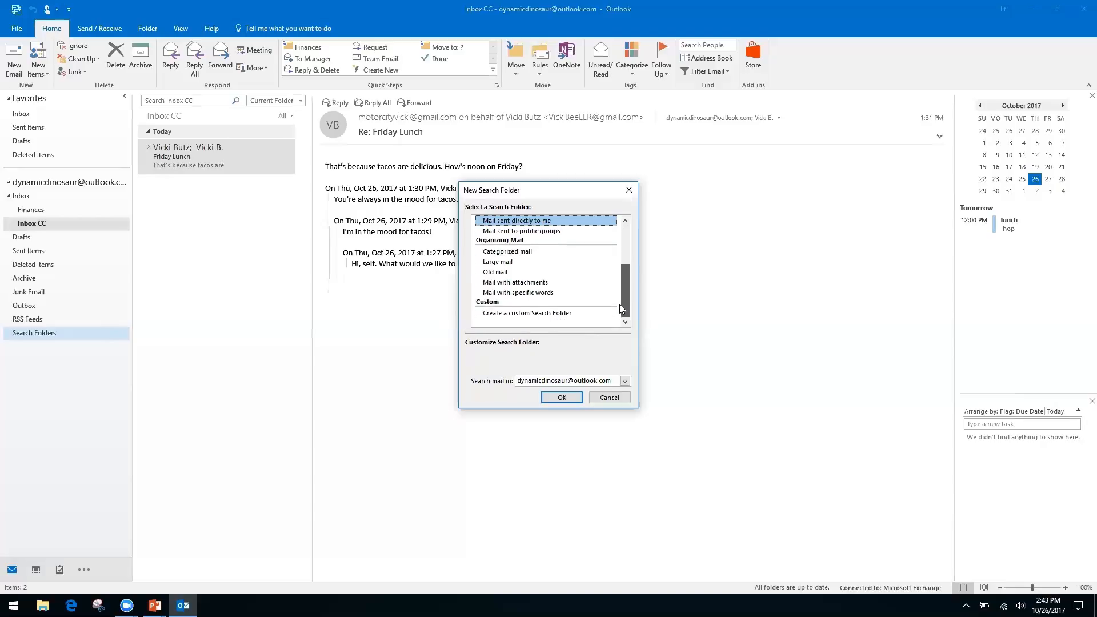
{"action": "left_click", "coordinate": [545, 313]}
{"action": "left_click", "coordinate": [517, 369]}
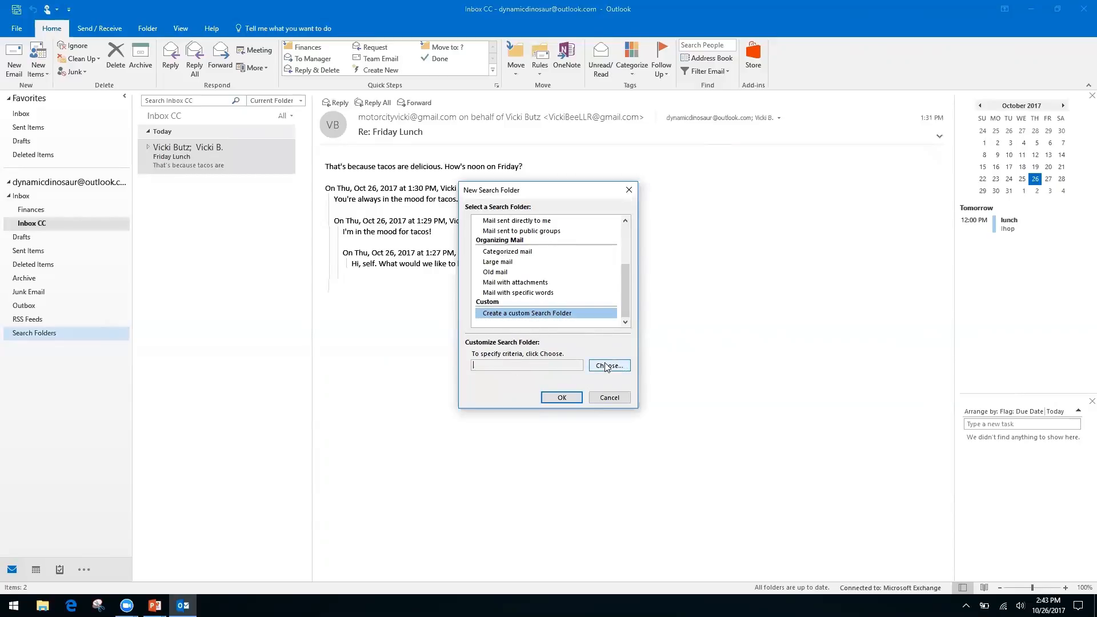
{"action": "left_click", "coordinate": [607, 366]}
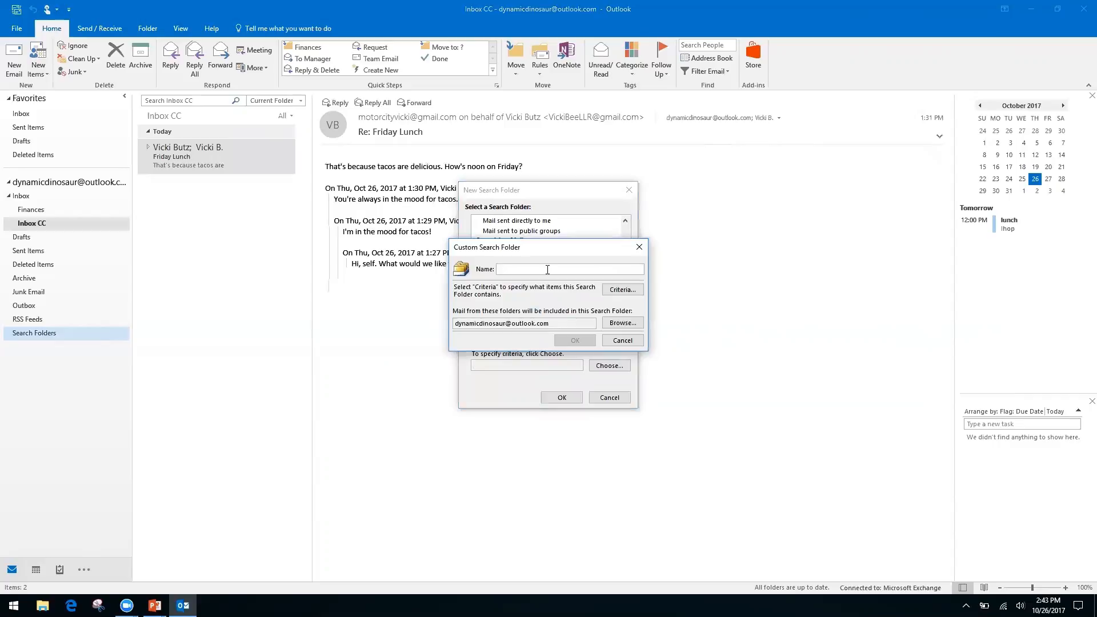
Step: Name the custom search folder 'Invoices from Client A' and accept it without any criteria
{"action": "type", "text": "Invoices from Client A"}
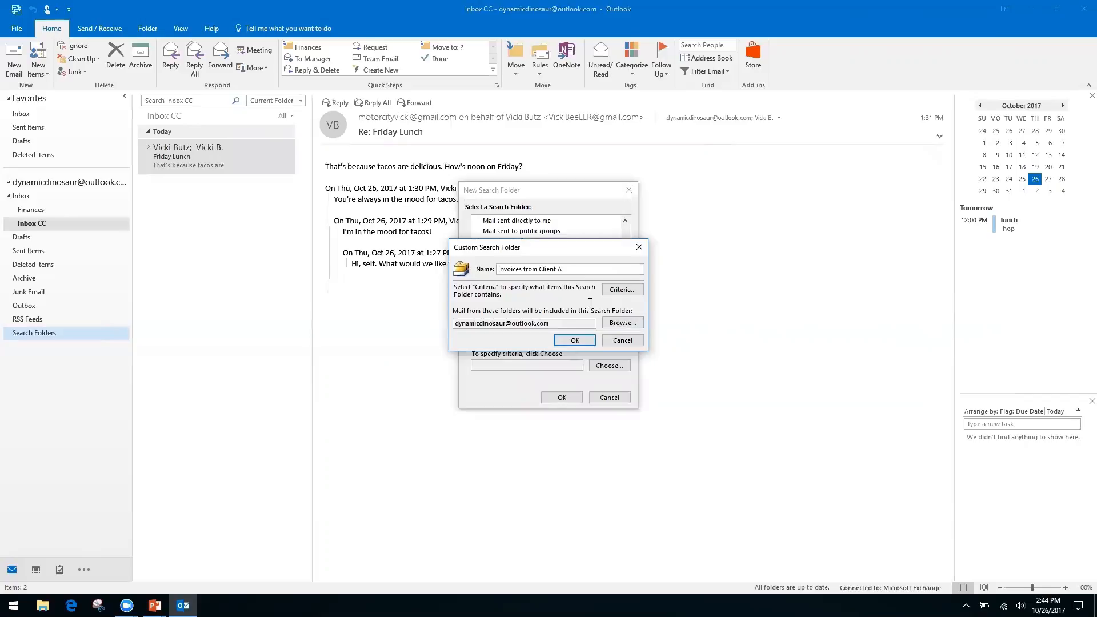
{"action": "left_click", "coordinate": [575, 341]}
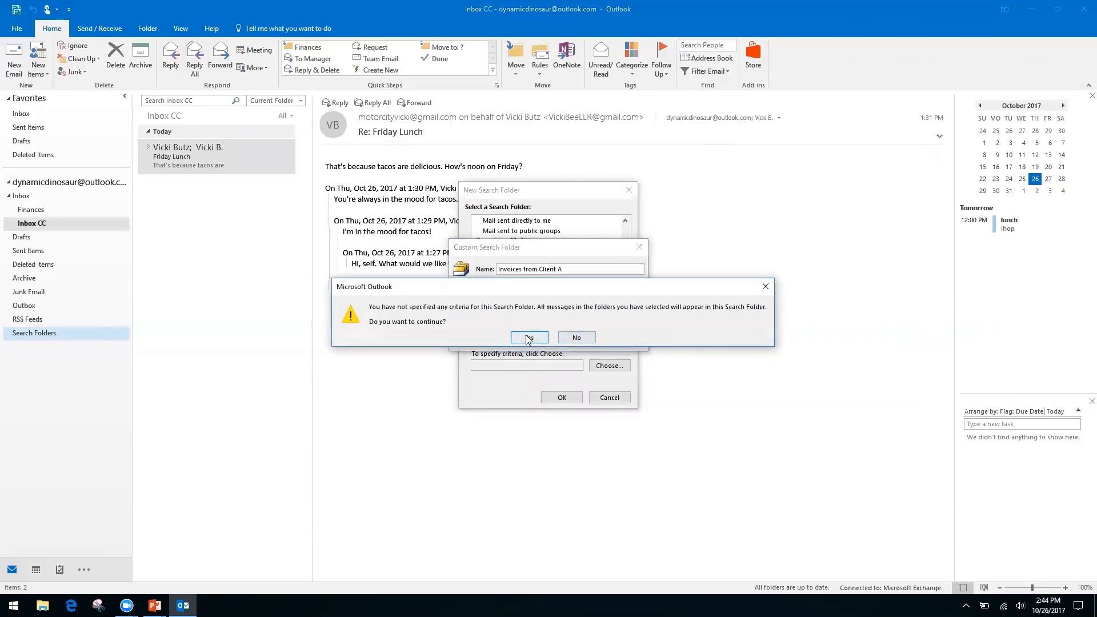
{"action": "left_click", "coordinate": [529, 337]}
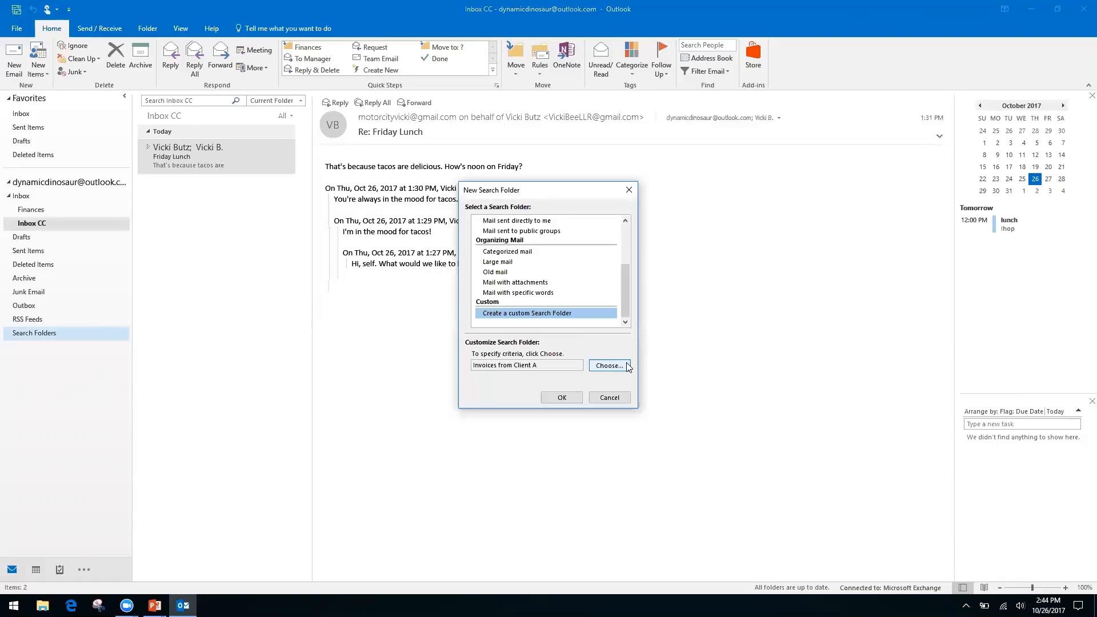
Step: Finish the search folder and open 'Invoices from Client A' to view its 7 gathered messages
{"action": "left_click", "coordinate": [562, 397]}
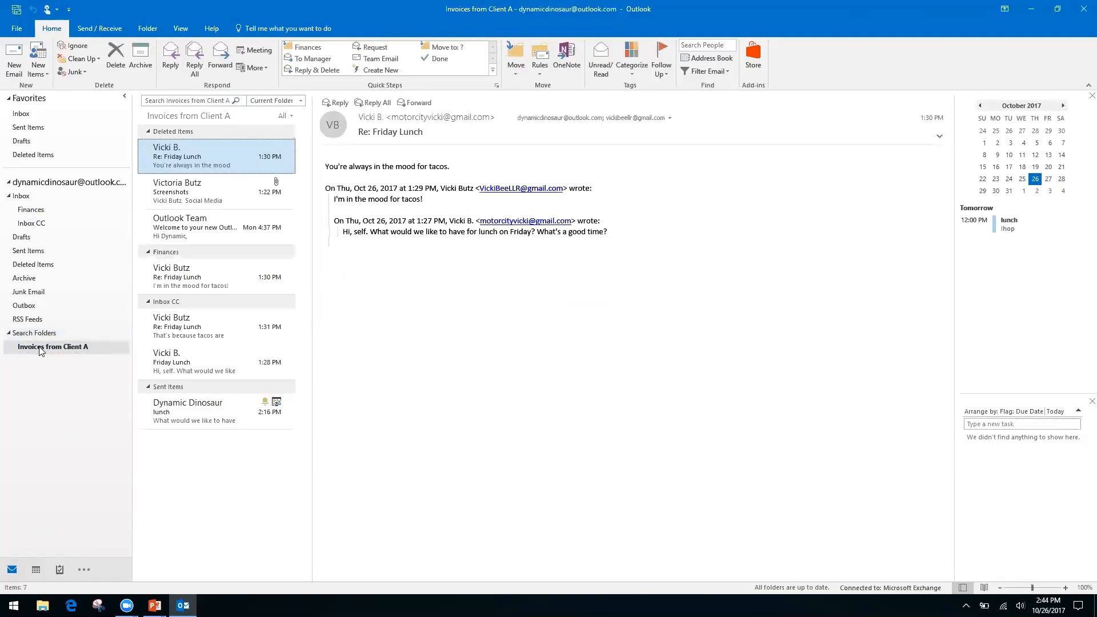
{"action": "left_click", "coordinate": [59, 351]}
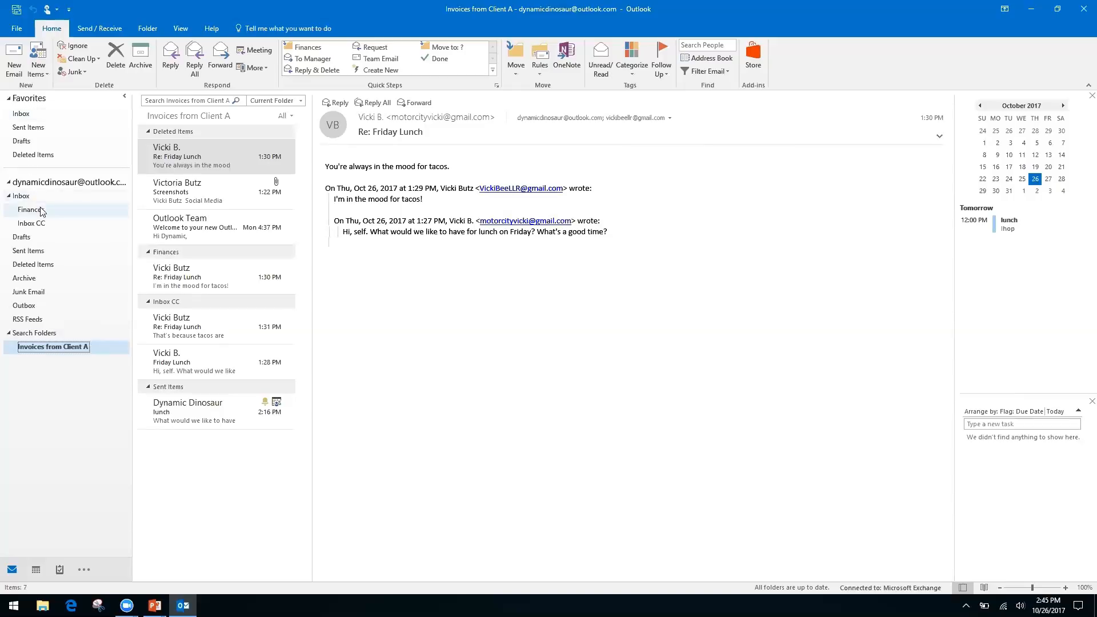
Step: Return to Inbox CC showing the Friday Lunch conversation, dismissing the search box's clipboard menu
{"action": "left_click", "coordinate": [37, 227]}
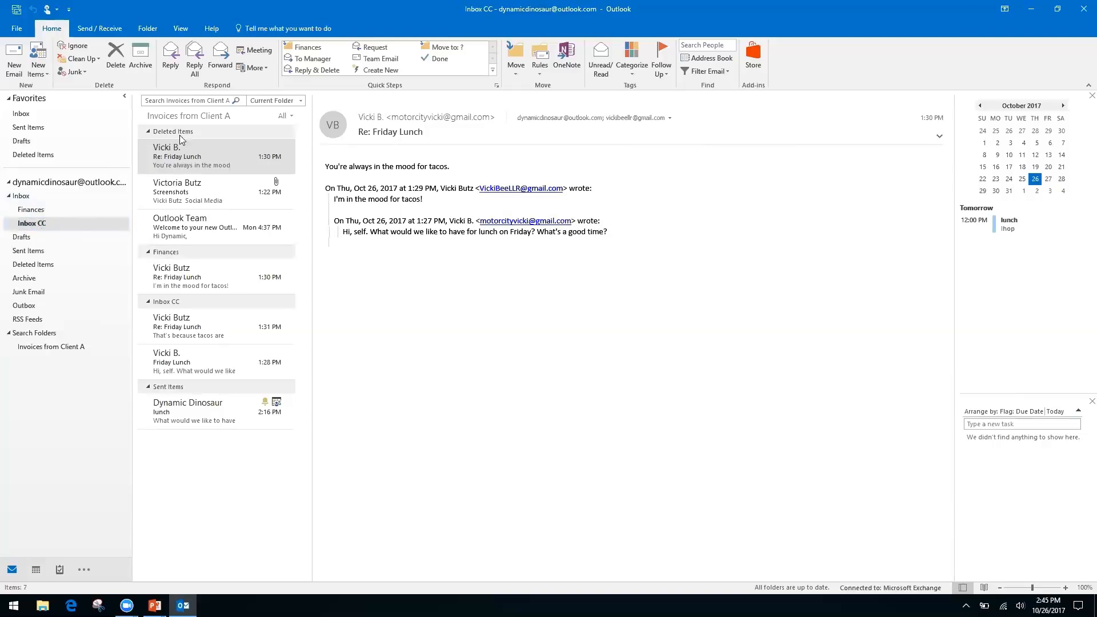
{"action": "left_click", "coordinate": [184, 98]}
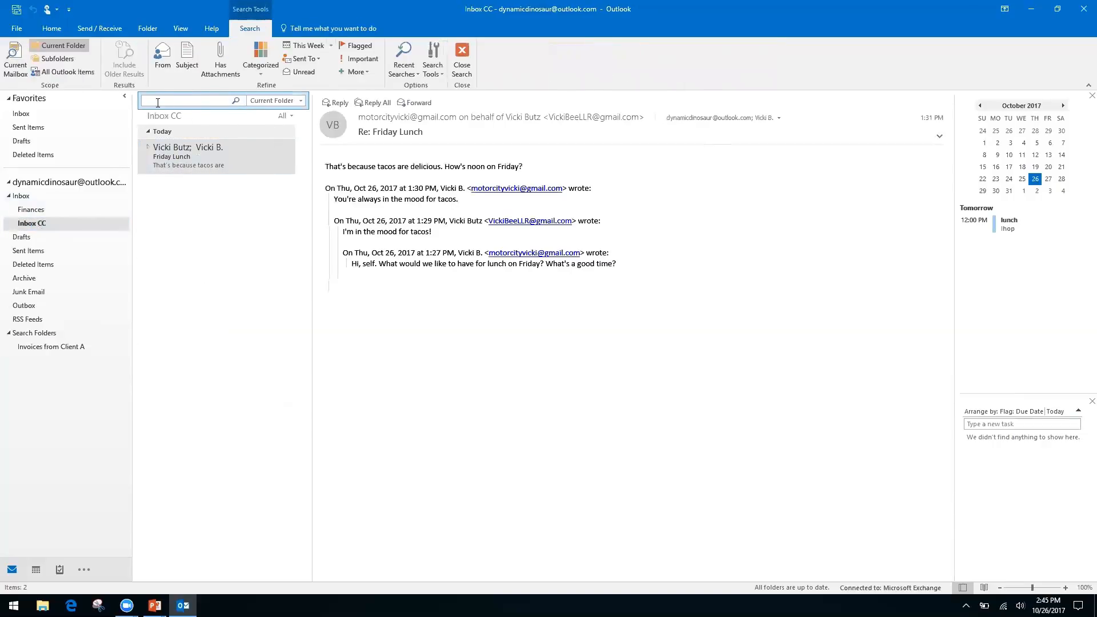
{"action": "left_click", "coordinate": [21, 195]}
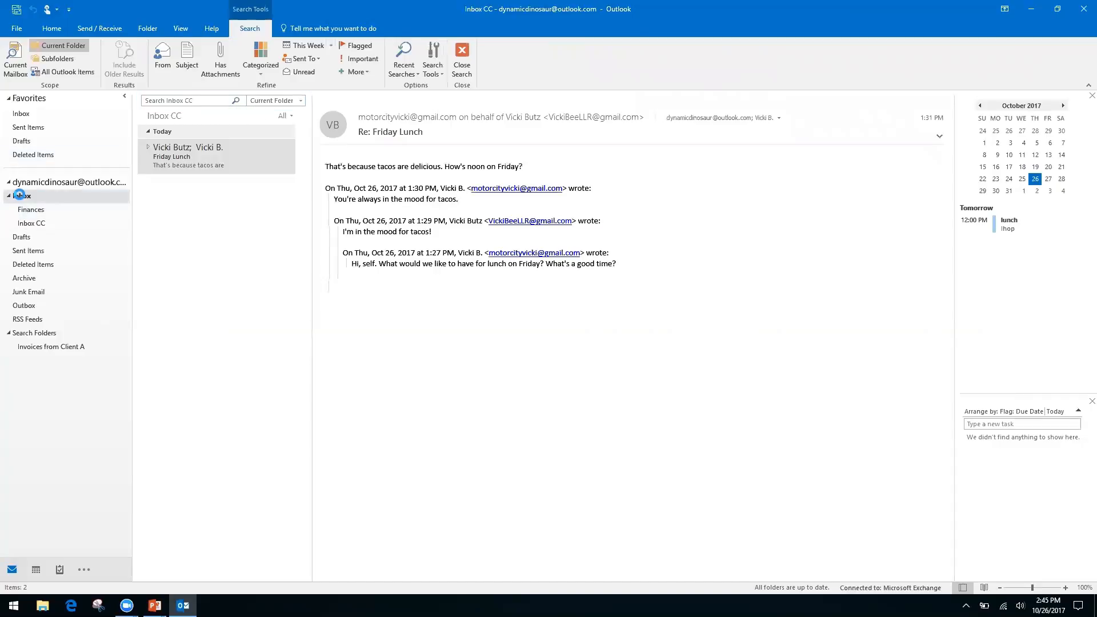
{"action": "left_click", "coordinate": [38, 222]}
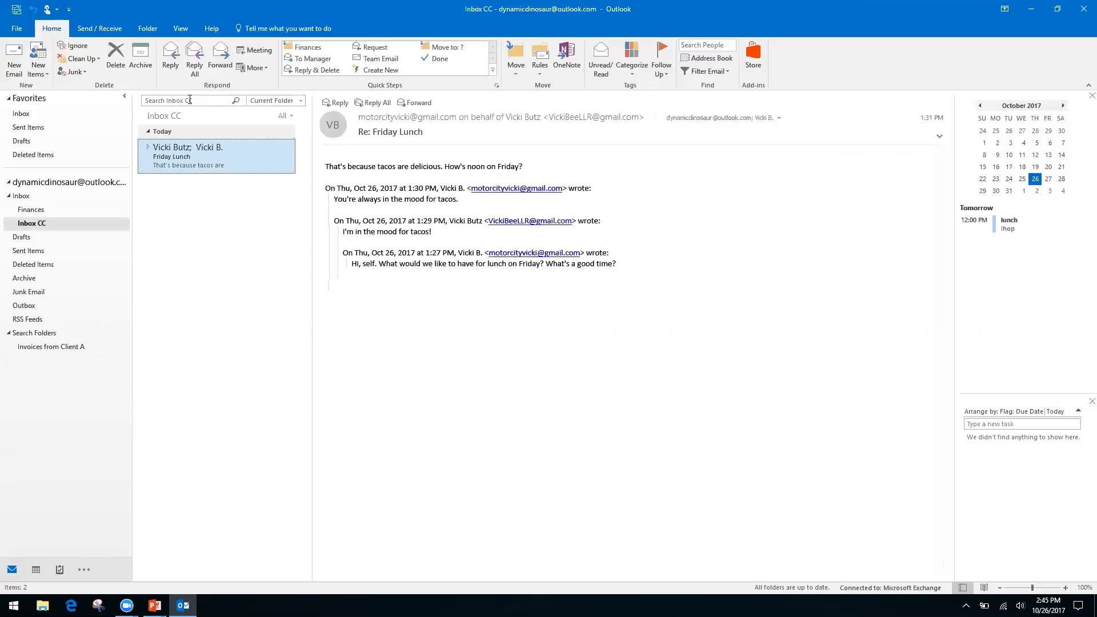
{"action": "right_click", "coordinate": [196, 101]}
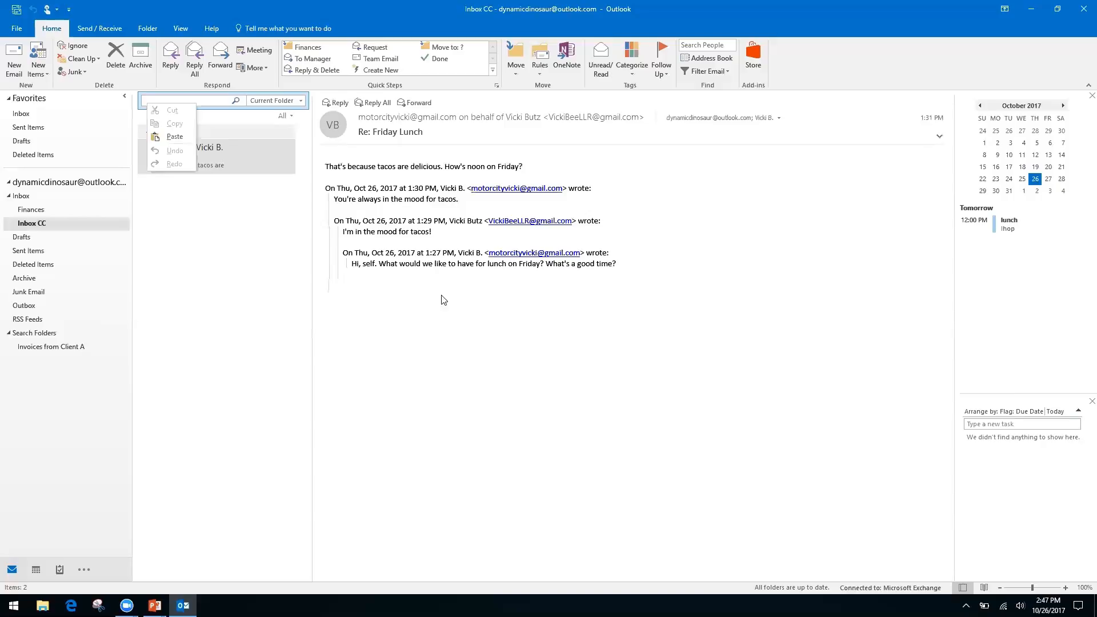
{"action": "left_click", "coordinate": [437, 362]}
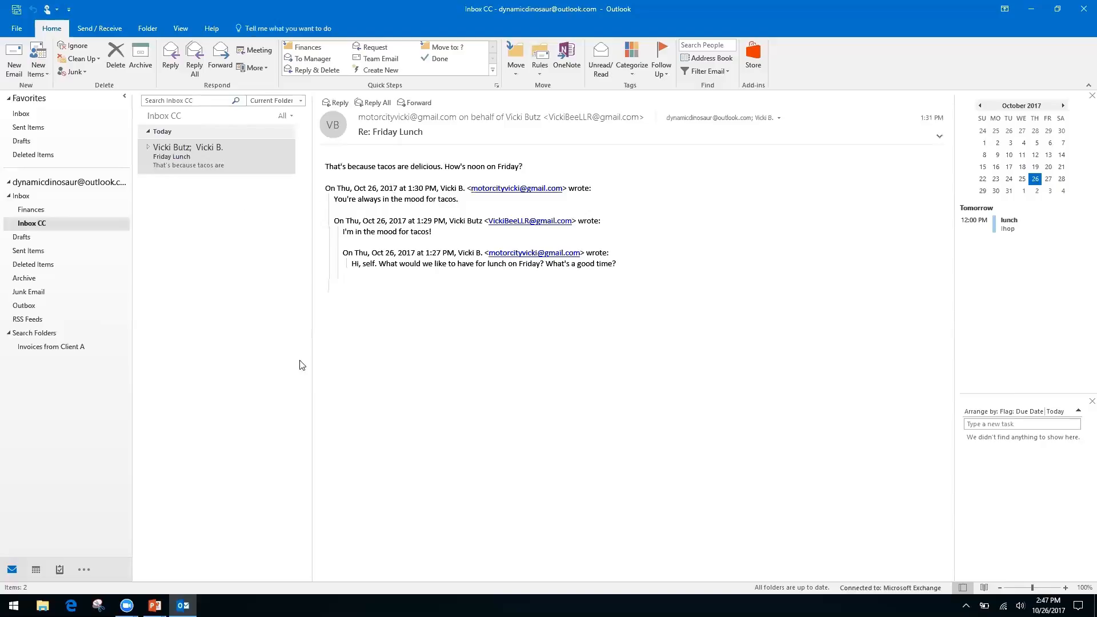
{"action": "key", "text": "alt+Tab"}
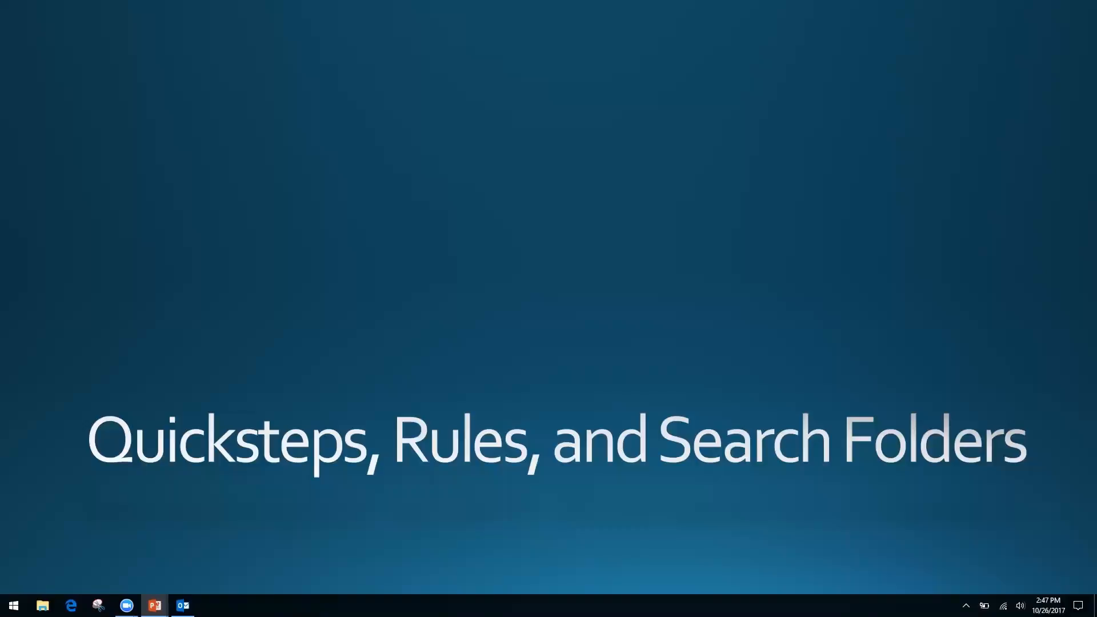
Step: Advance the slide show to the 'Forms, Templates, and Quick Parts' slide, then return to Outlook
{"action": "key", "text": "Right"}
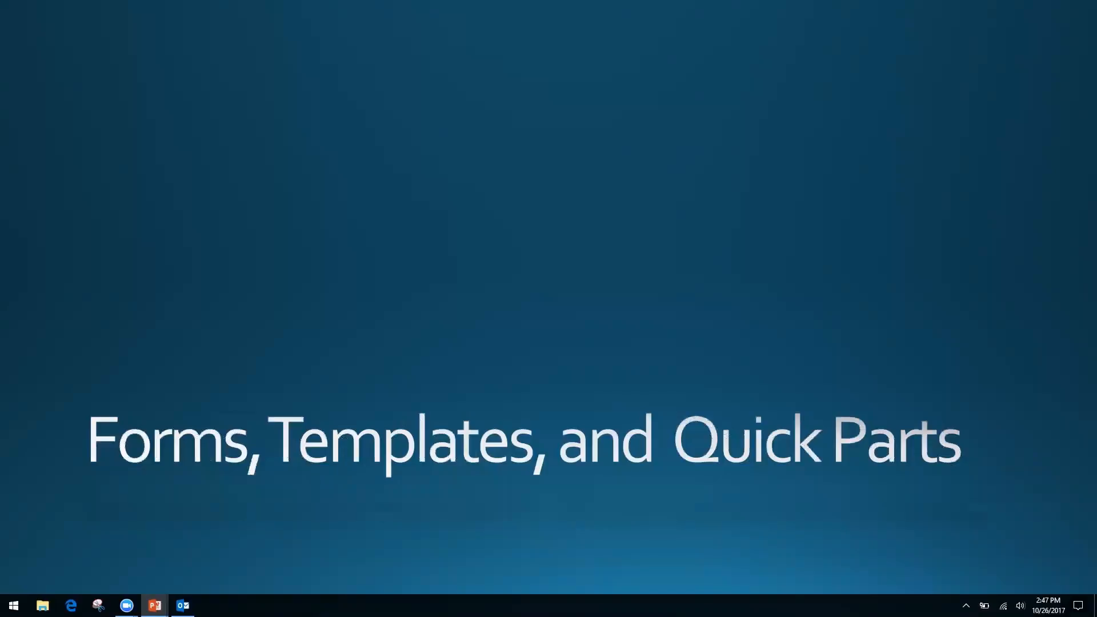
{"action": "key", "text": "alt+Tab"}
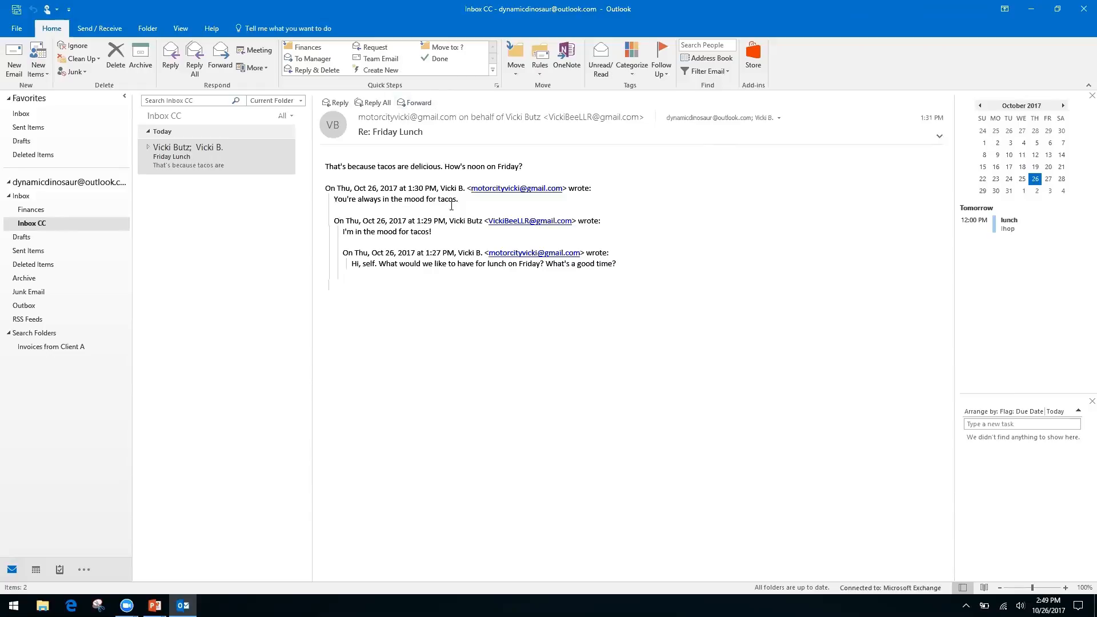
Step: Select the Friday Lunch message and open, then dismiss, the text options menu in its body
{"action": "left_click", "coordinate": [186, 161]}
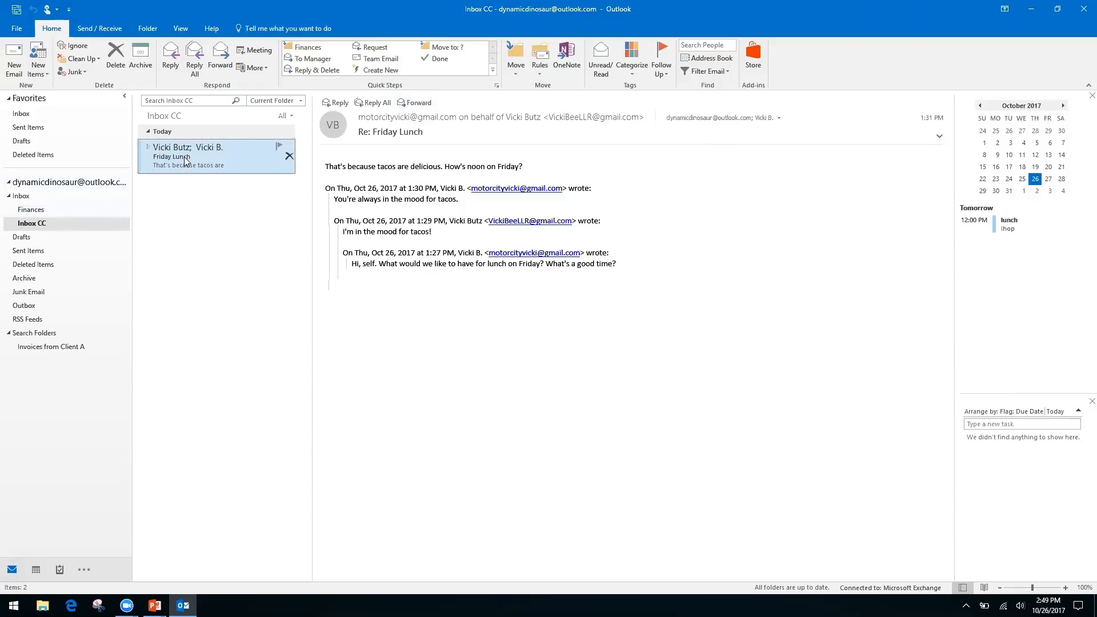
{"action": "right_click", "coordinate": [422, 263]}
{"action": "left_click", "coordinate": [375, 253]}
{"action": "right_click", "coordinate": [375, 255]}
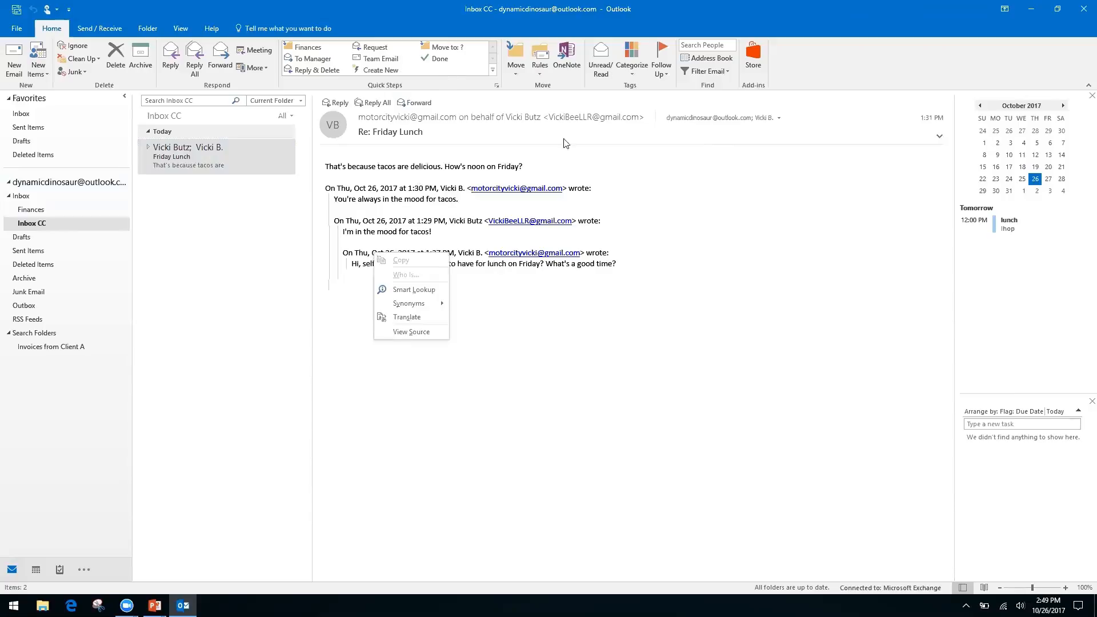
{"action": "left_click", "coordinate": [803, 65]}
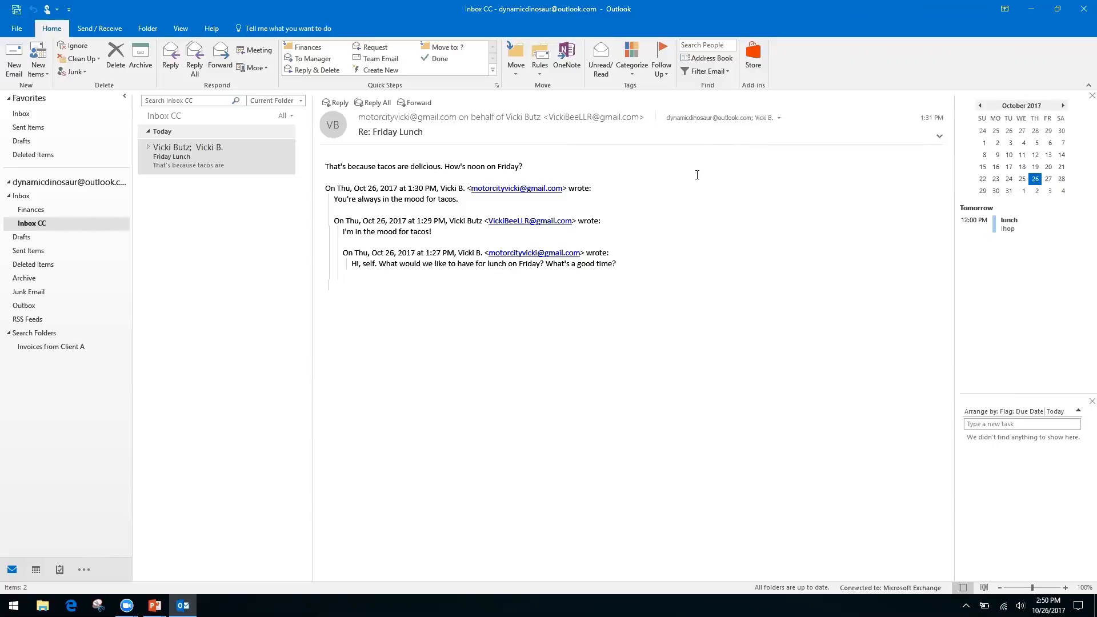
Step: Start a new email with the subject 'Monthly Report'
{"action": "left_click", "coordinate": [14, 60]}
{"action": "left_click", "coordinate": [109, 235]}
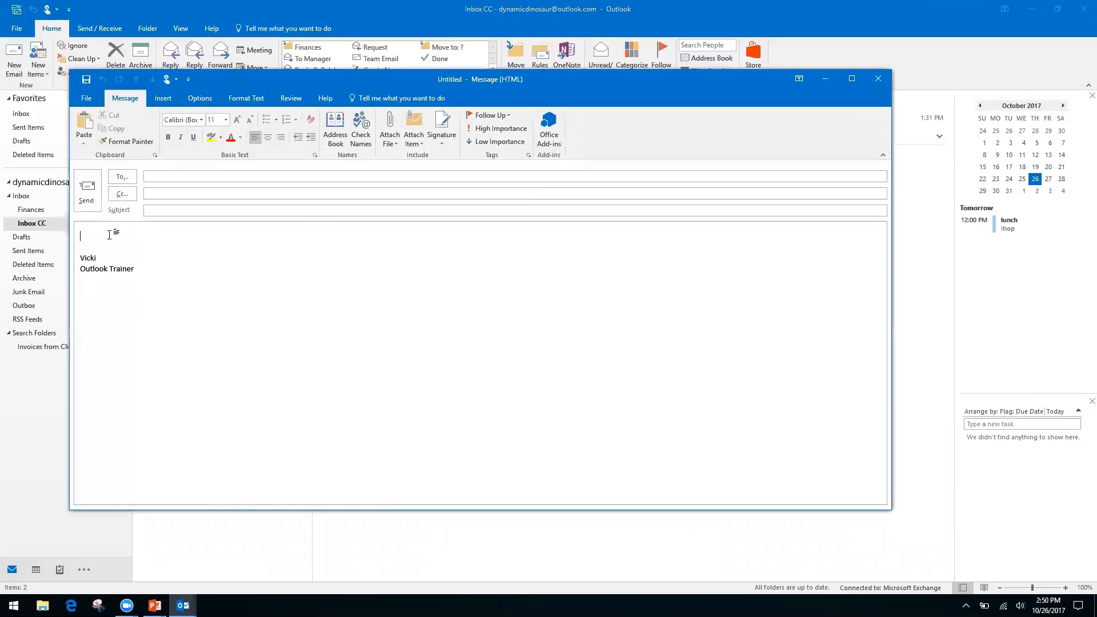
{"action": "left_click", "coordinate": [188, 210]}
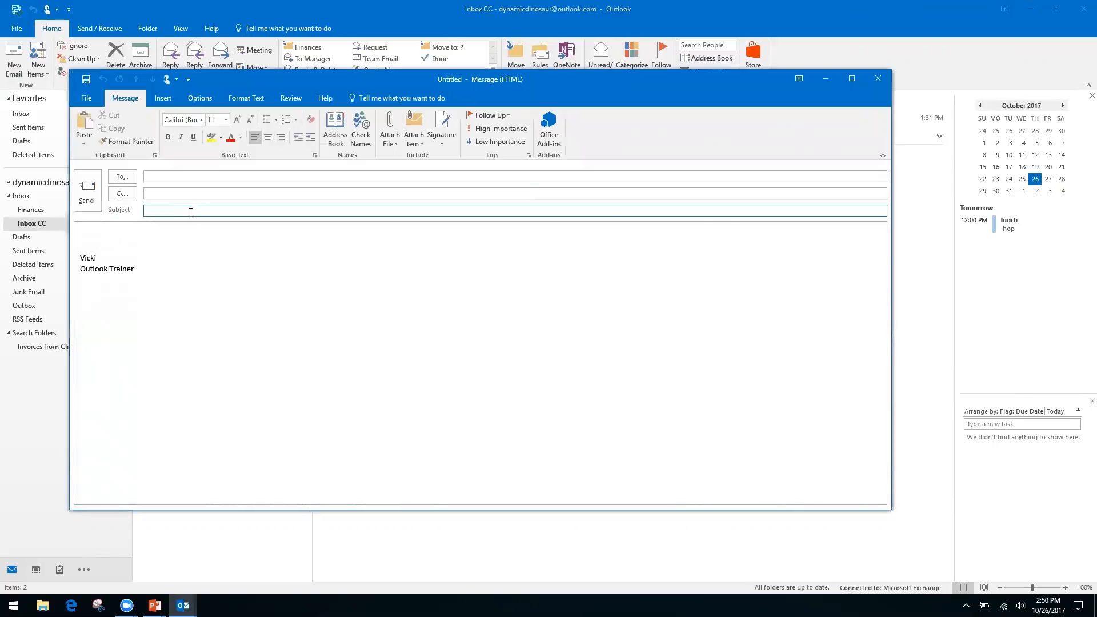
{"action": "type", "text": "Monthly Report"}
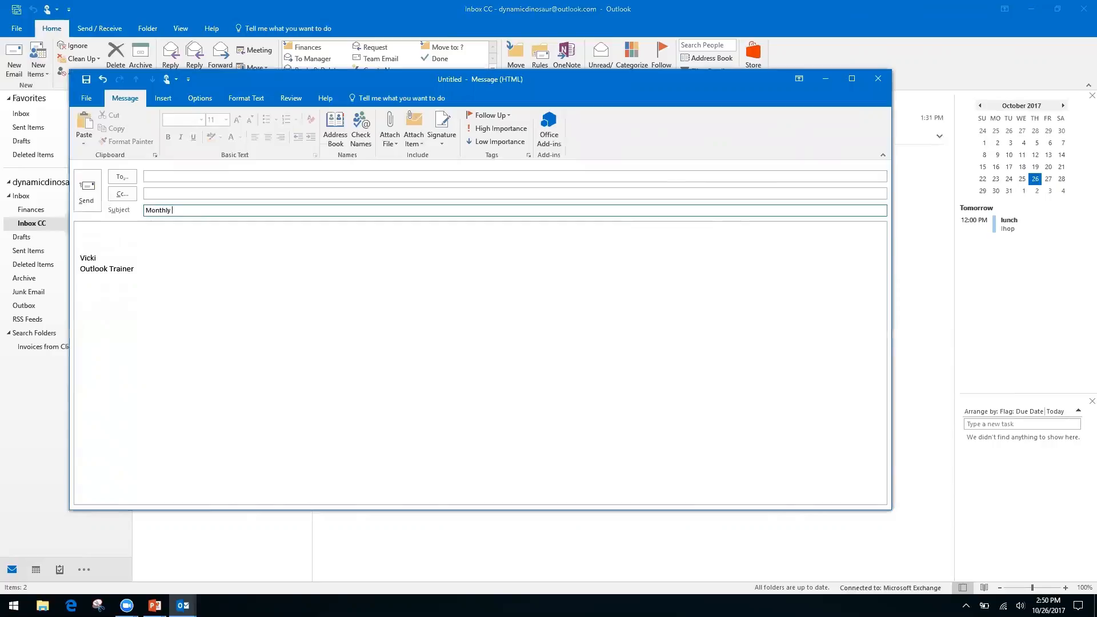
Step: Write 'Month' and 'Date' lines, a blank line, then 'Information, see spreadsheet' in the body
{"action": "left_click", "coordinate": [108, 233]}
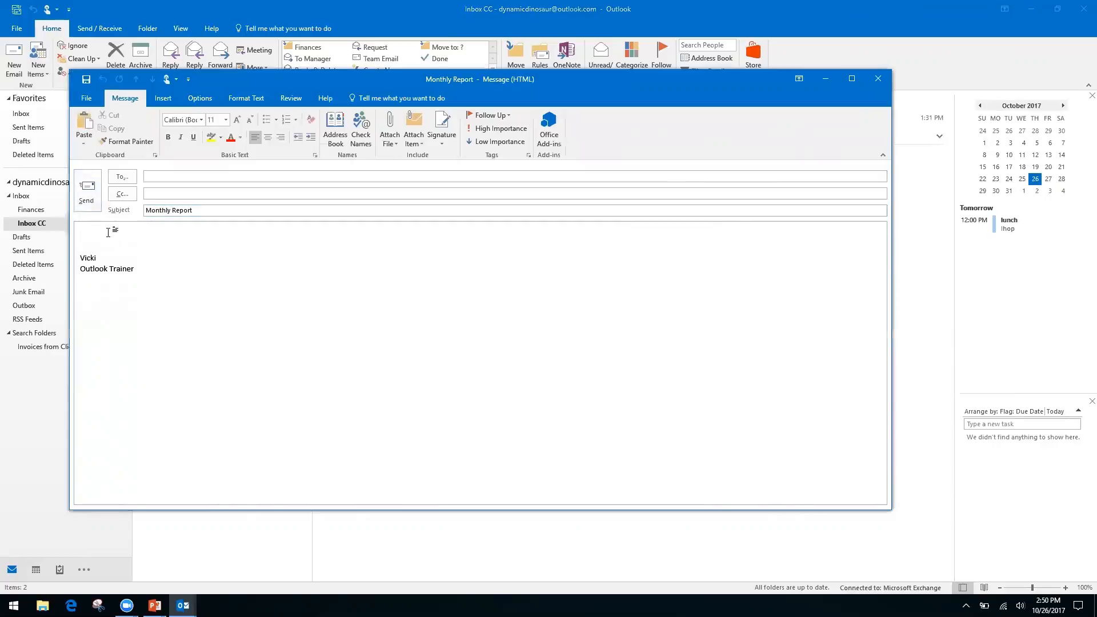
{"action": "type", "text": "Month"}
{"action": "key", "text": "Return"}
{"action": "type", "text": "Date"}
{"action": "key", "text": "Return"}
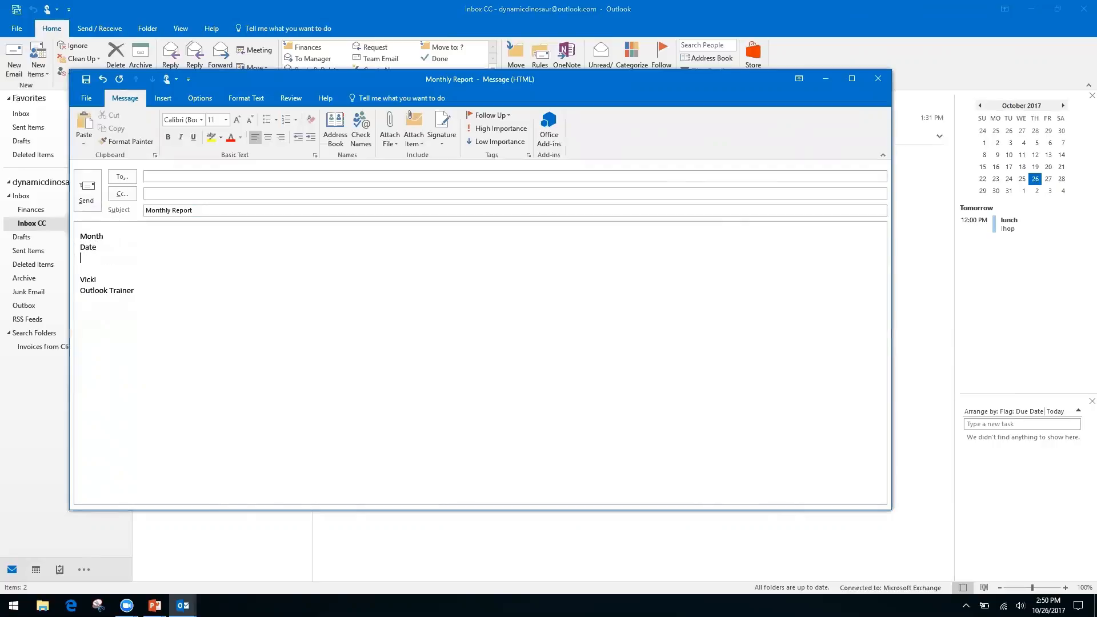
{"action": "key", "text": "Return"}
{"action": "type", "text": "In"}
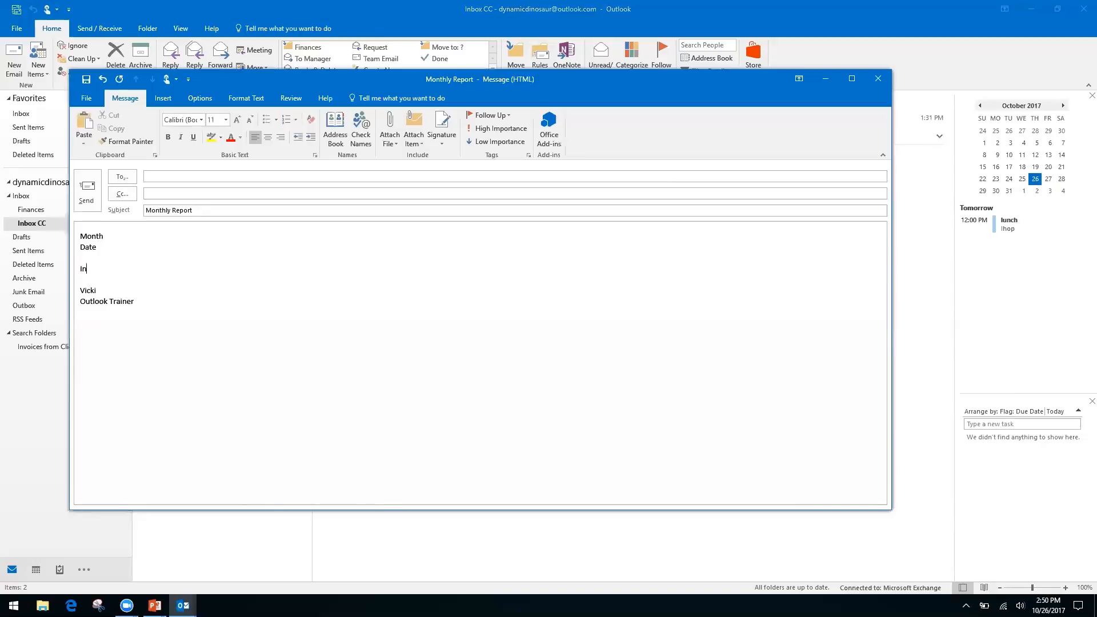
{"action": "type", "text": "formation, see spreadsheet"}
{"action": "left_click", "coordinate": [84, 99]}
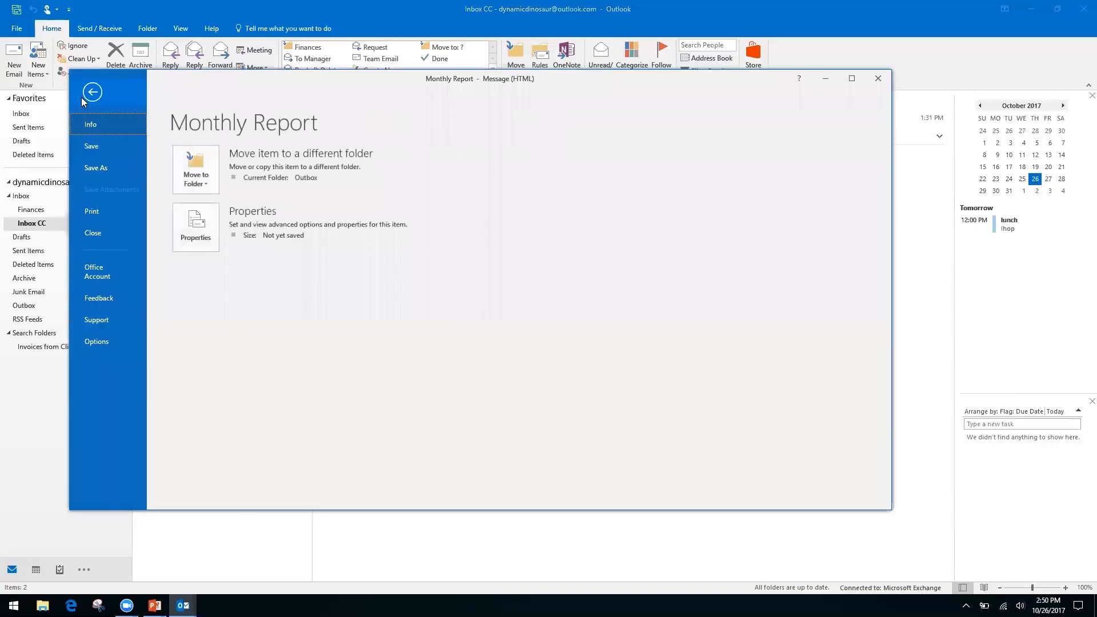
{"action": "left_click", "coordinate": [100, 167]}
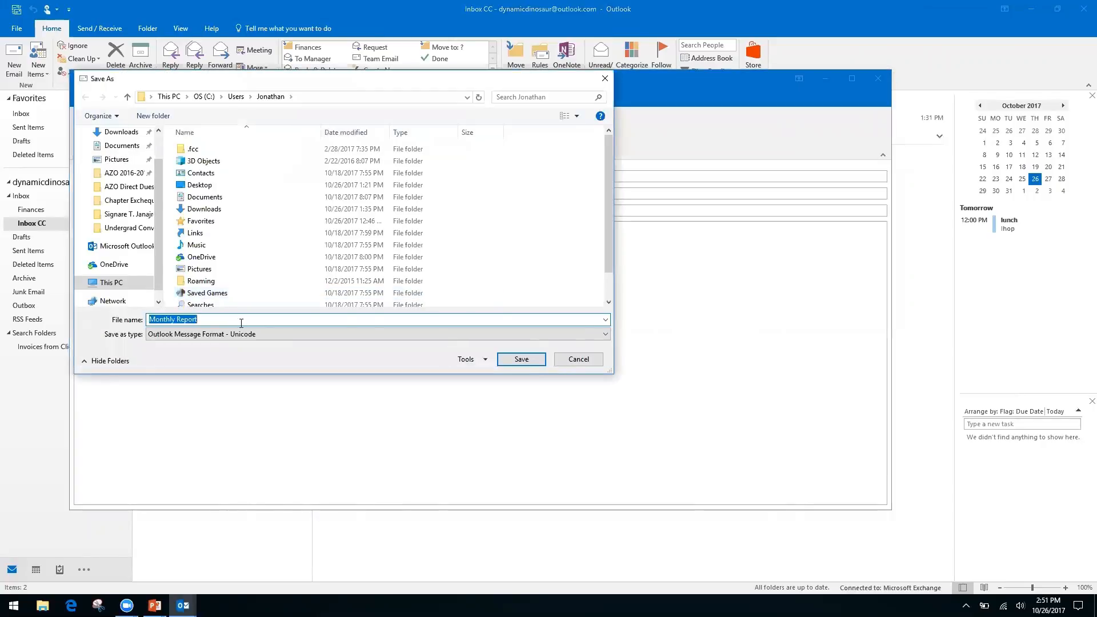
{"action": "left_click", "coordinate": [576, 334]}
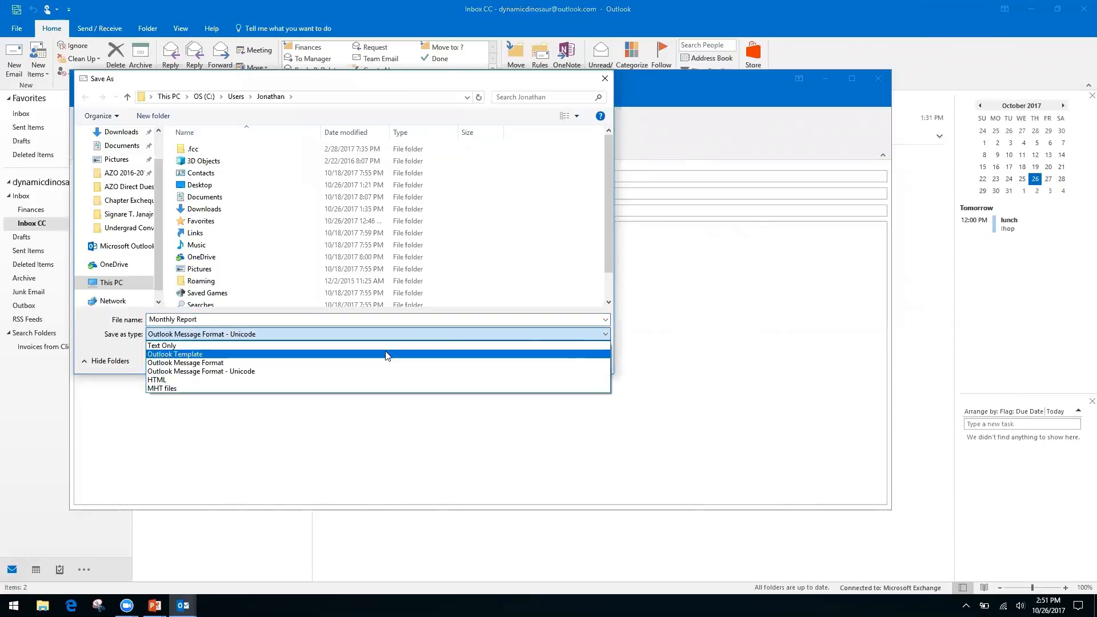
{"action": "left_click", "coordinate": [187, 380]}
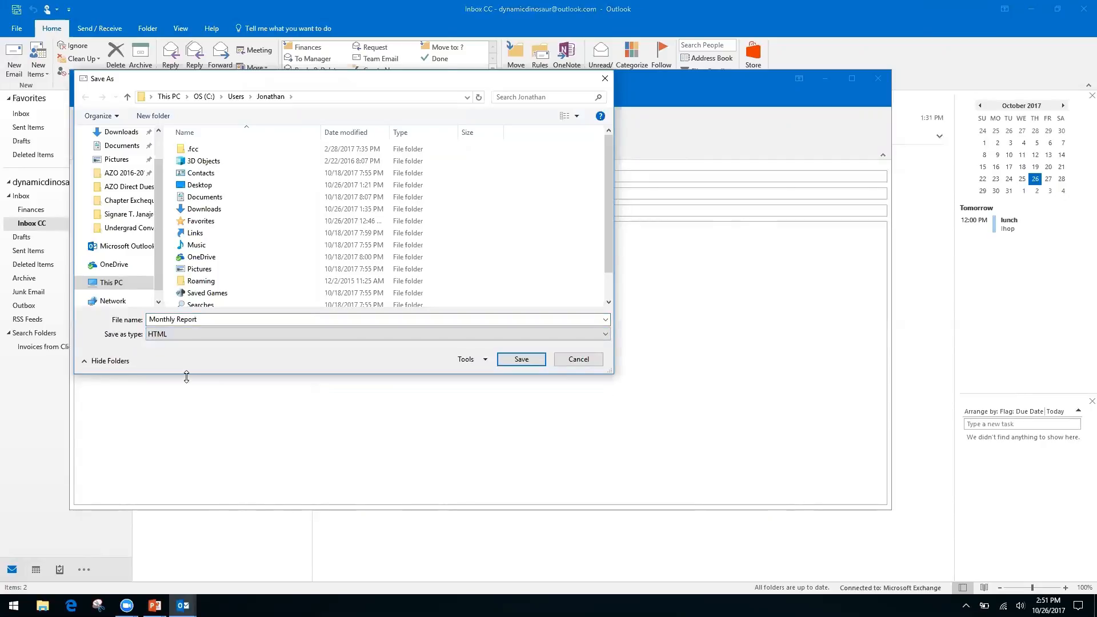
{"action": "left_click", "coordinate": [579, 360]}
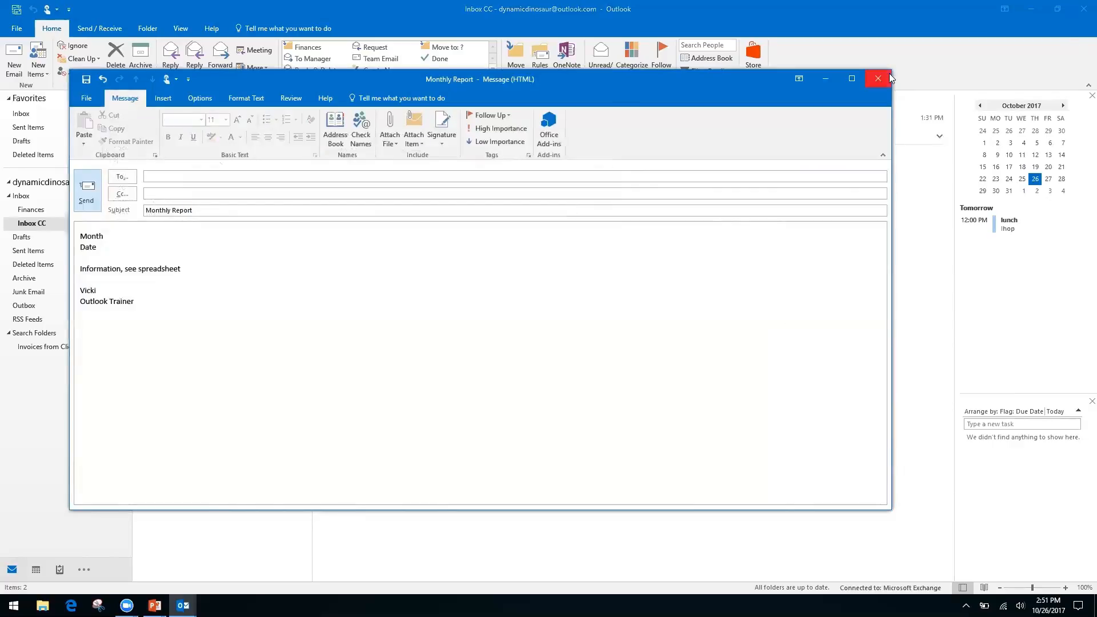
Step: Close the draft without saving, then show the 'How to Speed Up Outlook Search' slide
{"action": "left_click", "coordinate": [877, 82]}
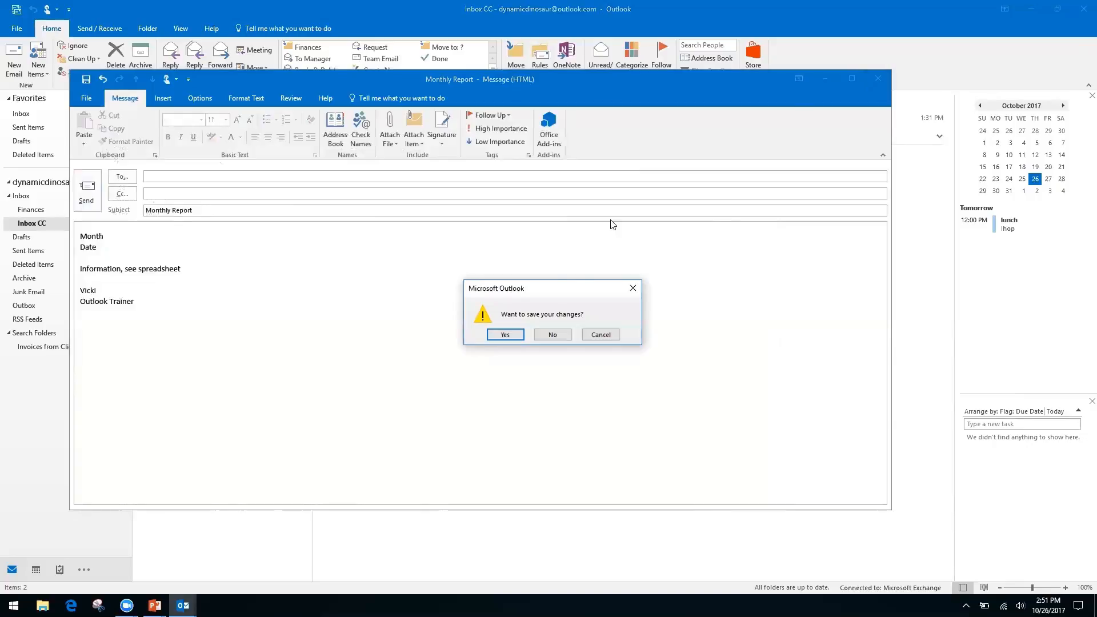
{"action": "left_click", "coordinate": [550, 334]}
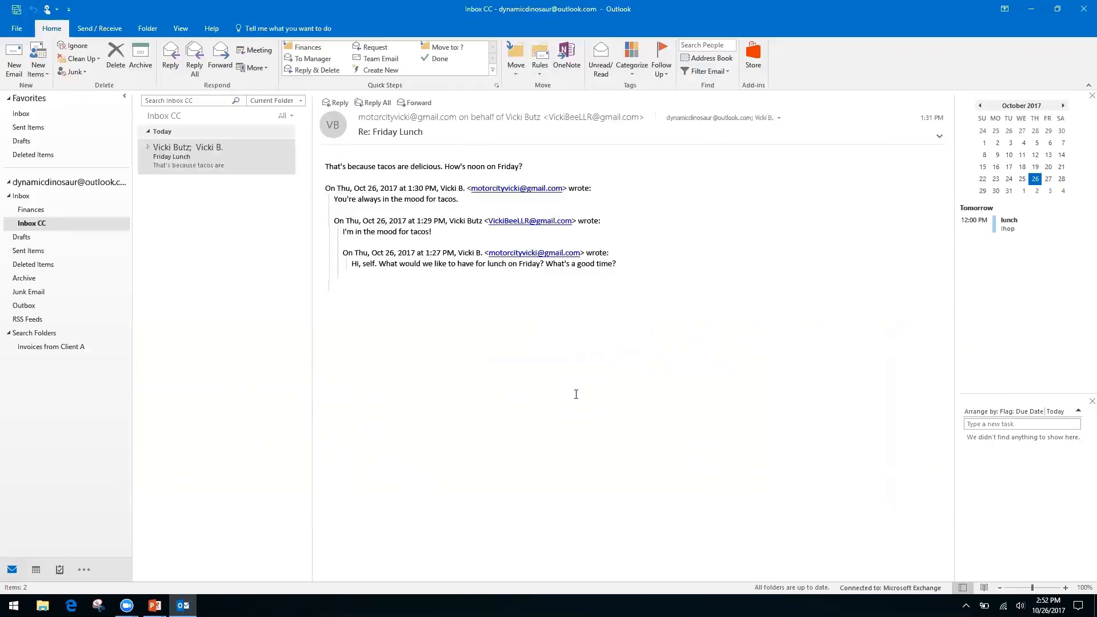
{"action": "key", "text": "alt+Tab"}
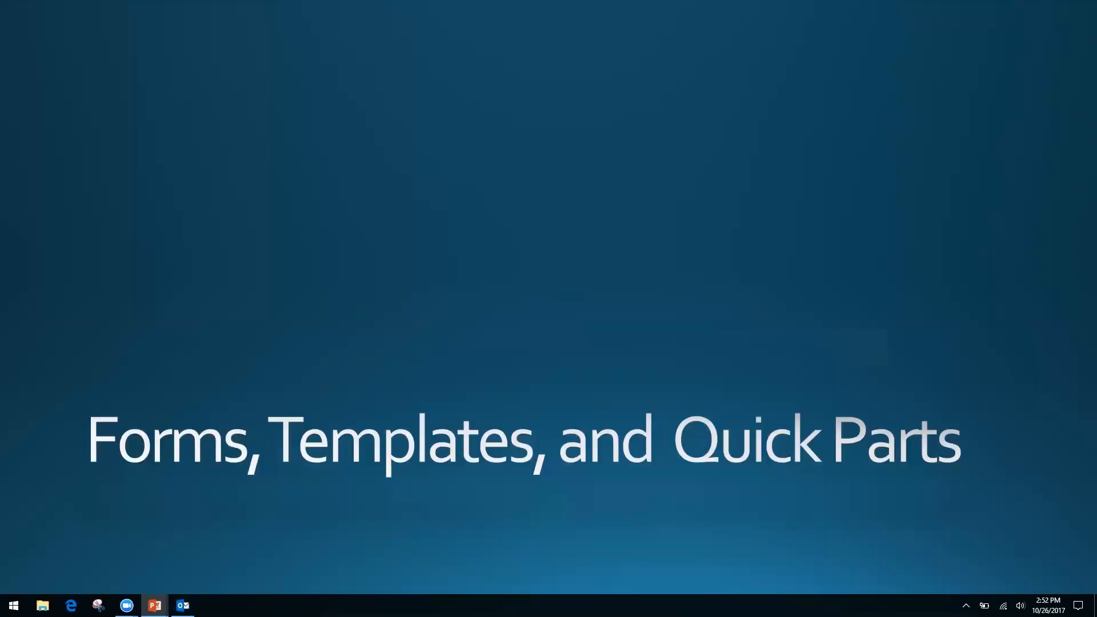
{"action": "key", "text": "Right"}
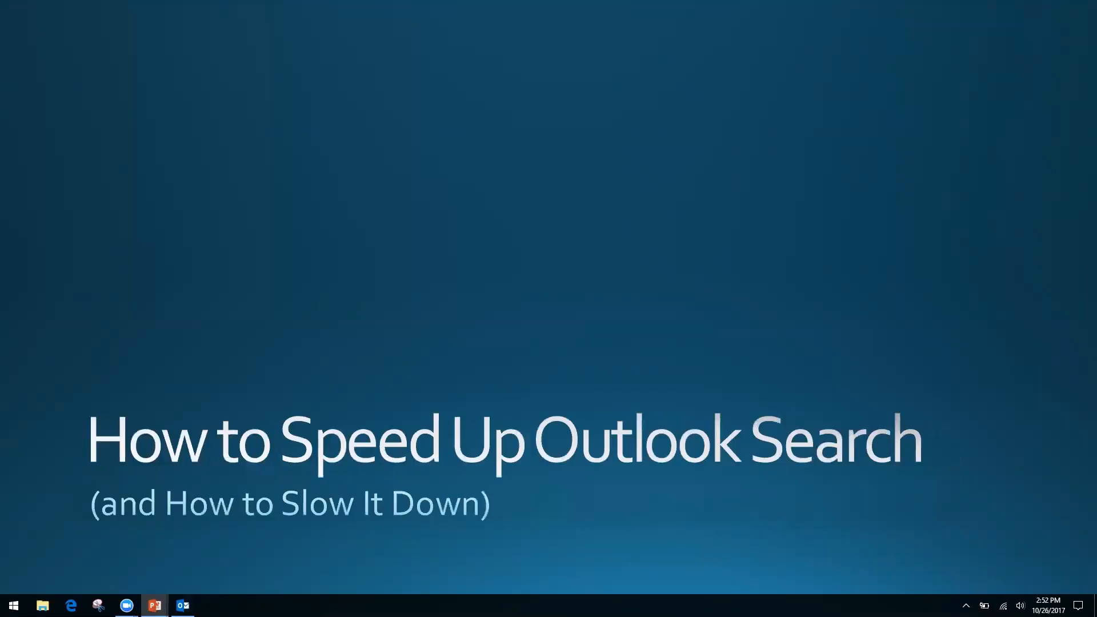